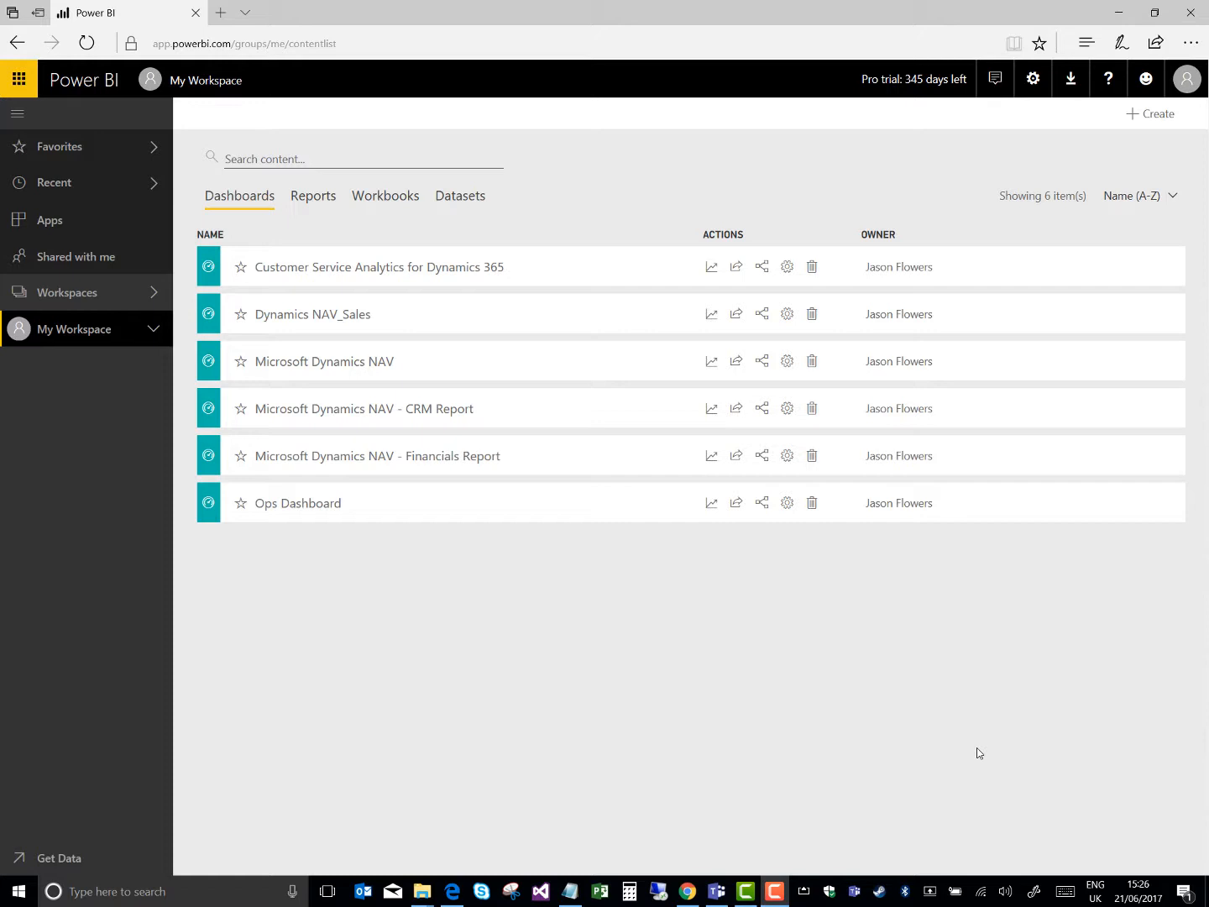
# Create a private app workspace named Demo Workspace, keeping the default member permissions, and close the workspace list
pyautogui.click(156, 296)
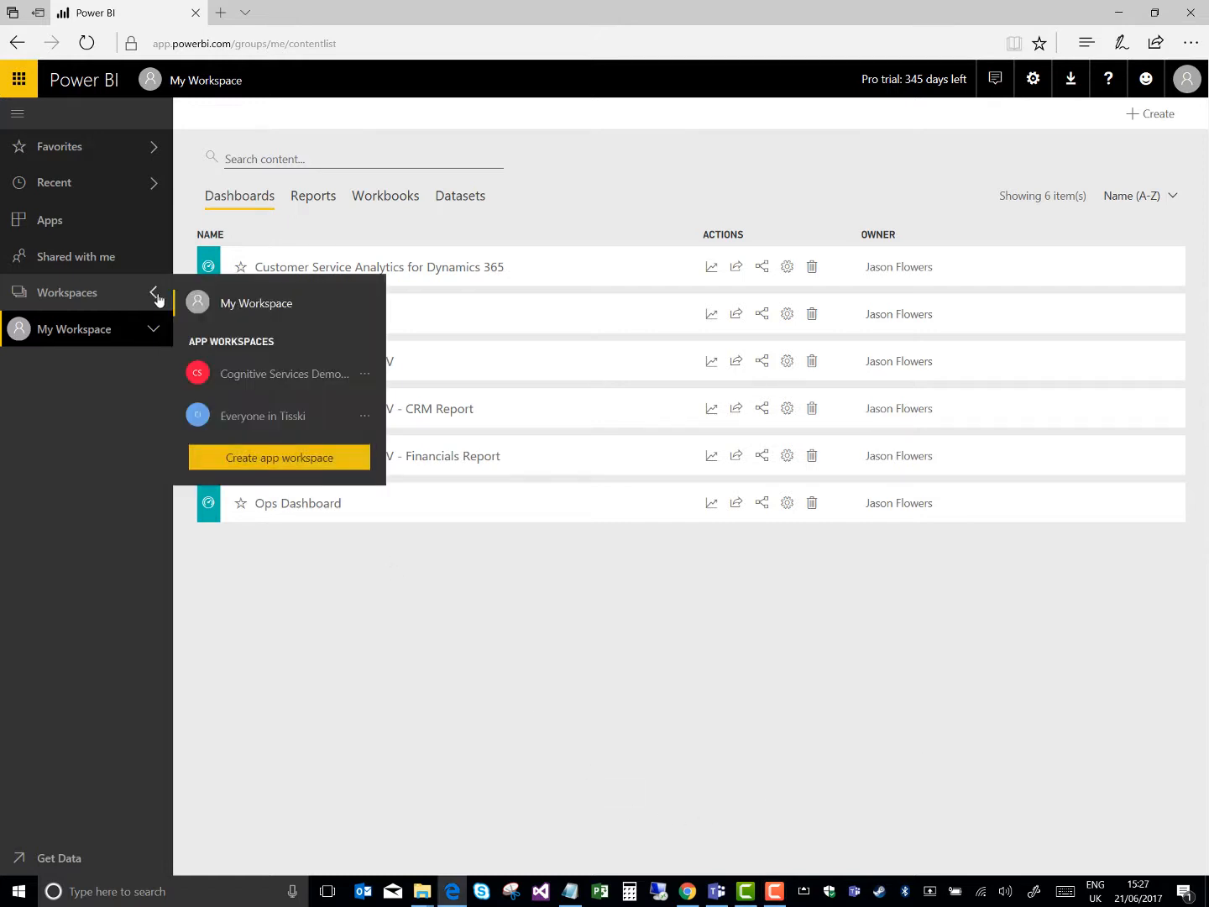
pyautogui.click(352, 461)
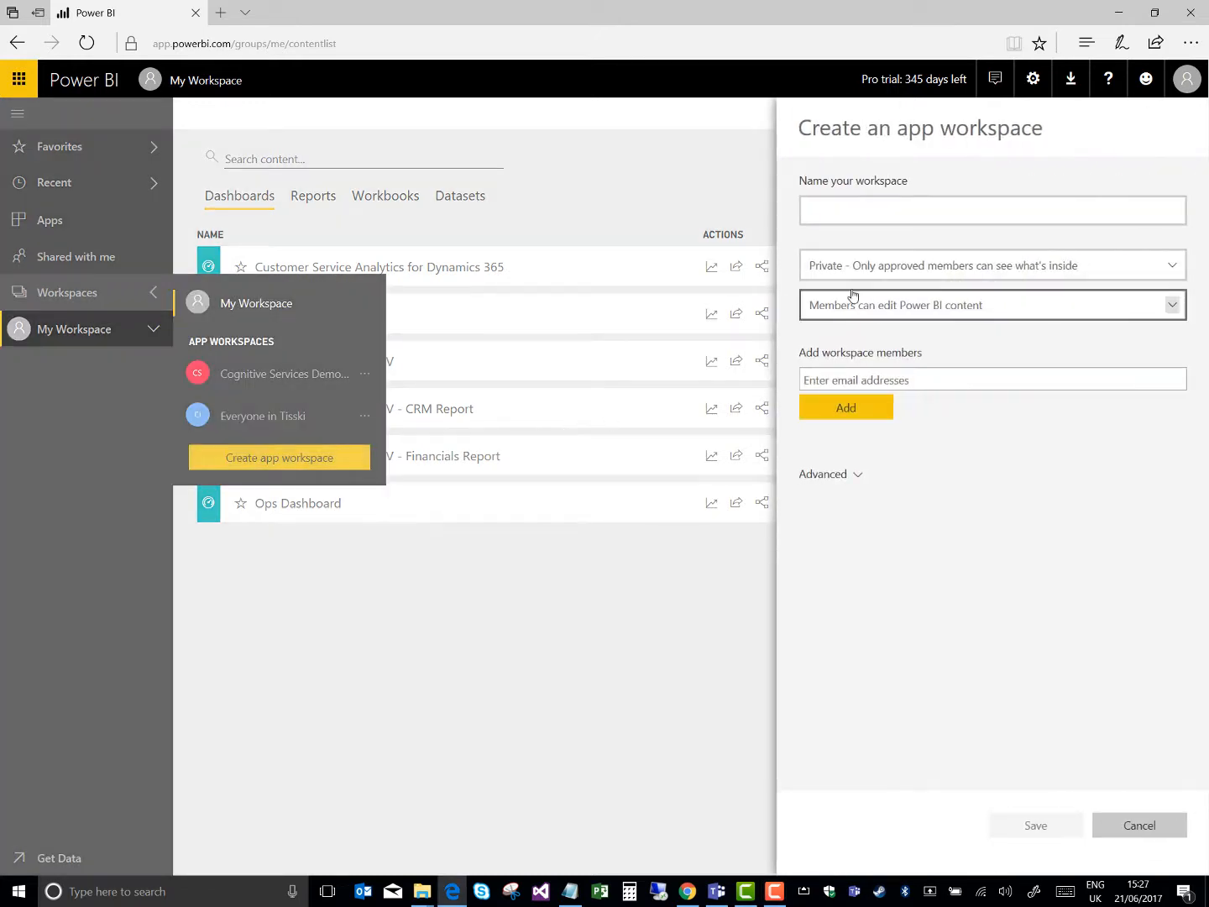
pyautogui.click(861, 213)
pyautogui.write('Demo ')
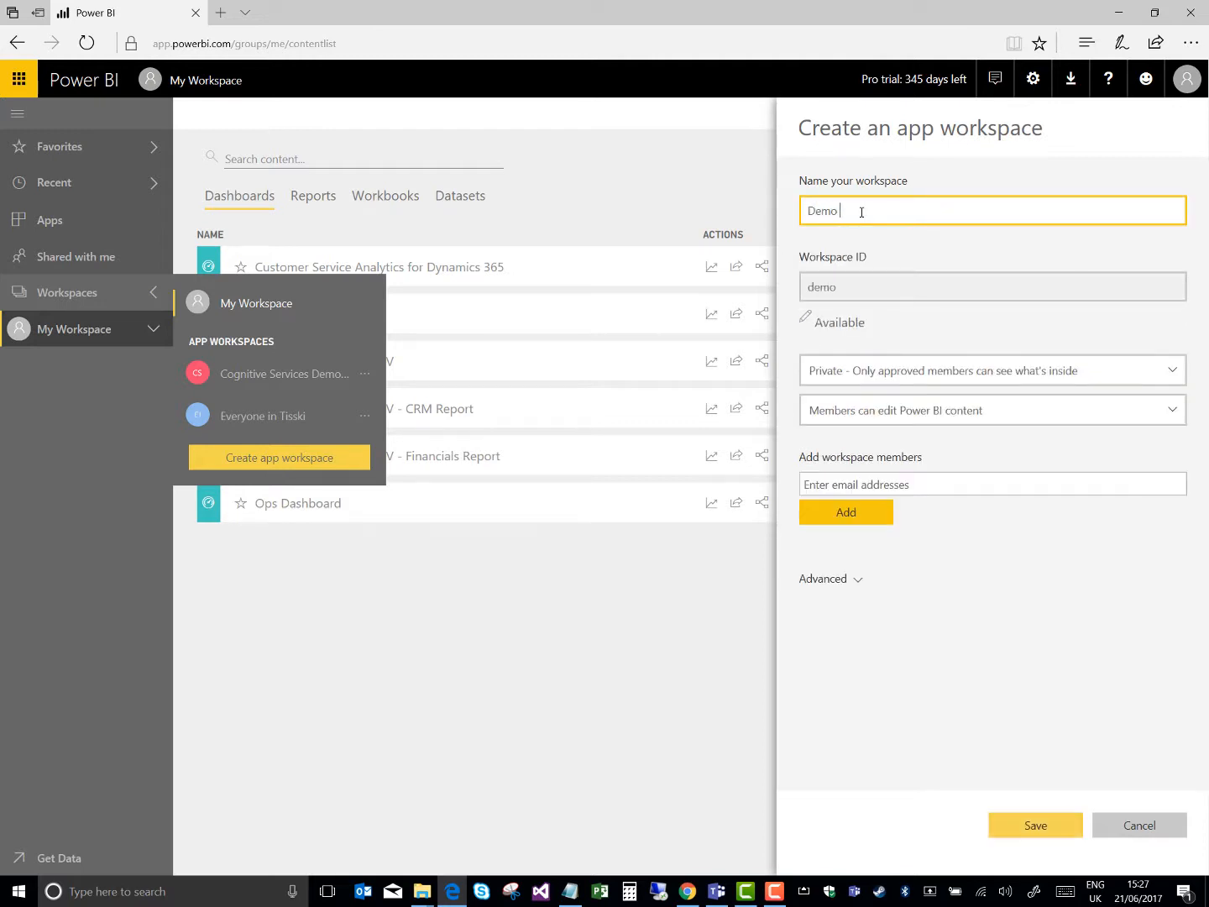
pyautogui.write('Workspace')
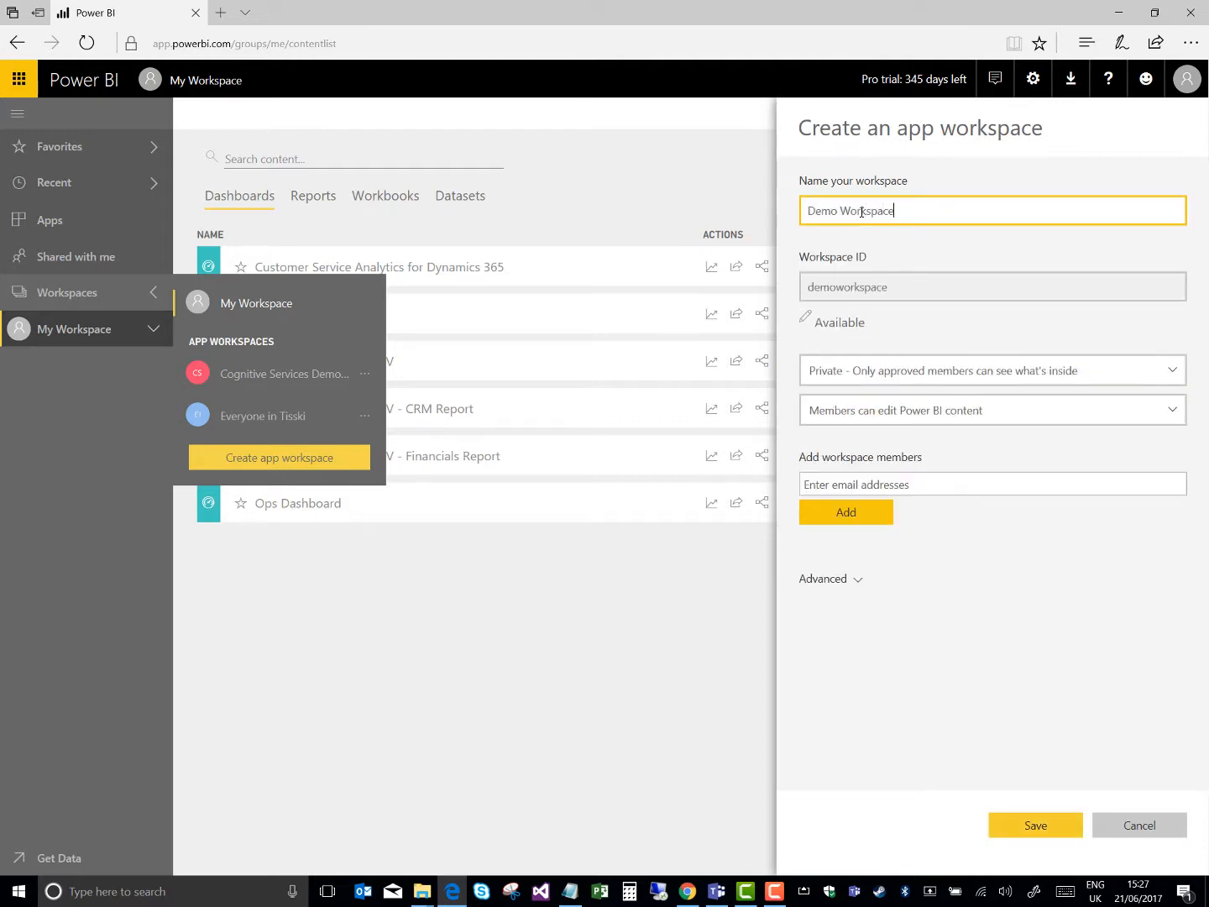
pyautogui.click(1075, 835)
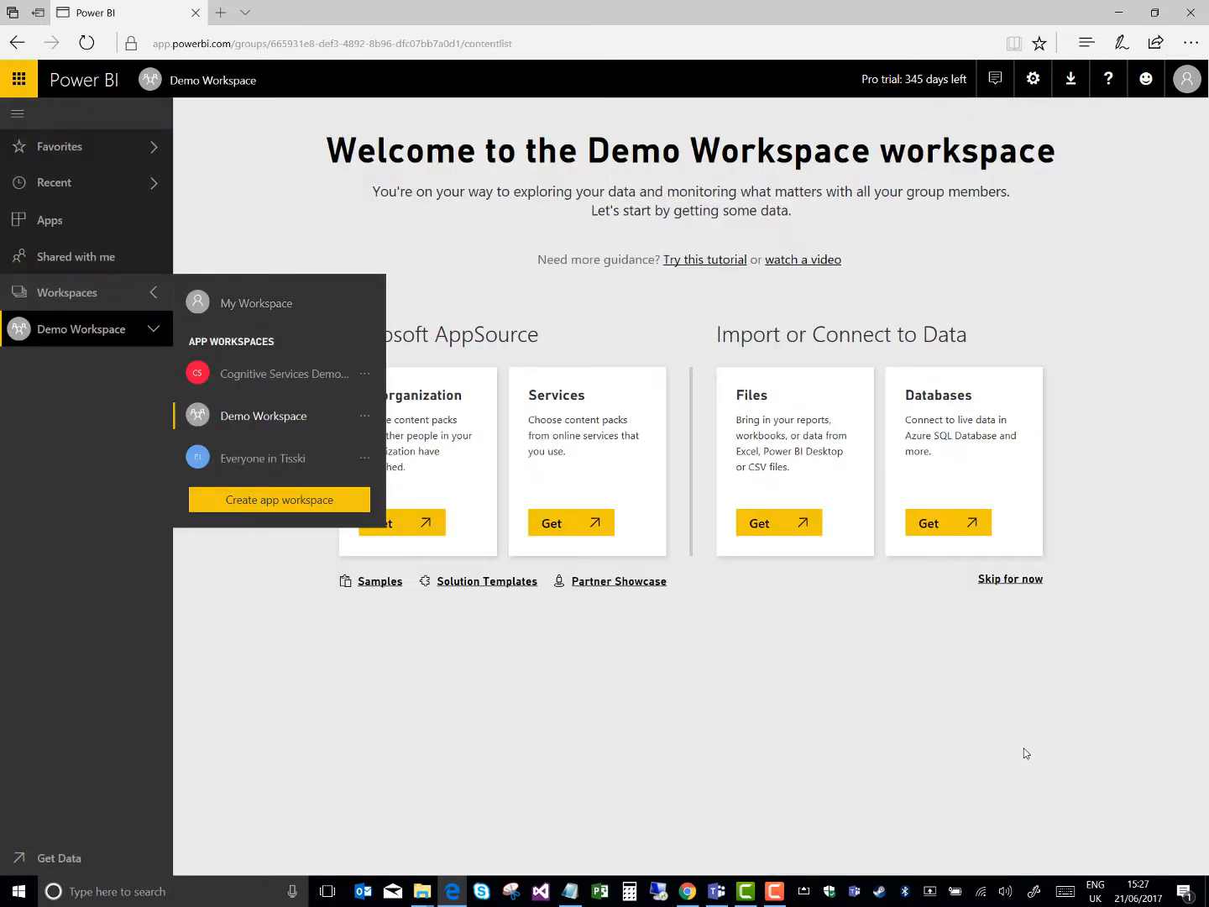
pyautogui.click(553, 690)
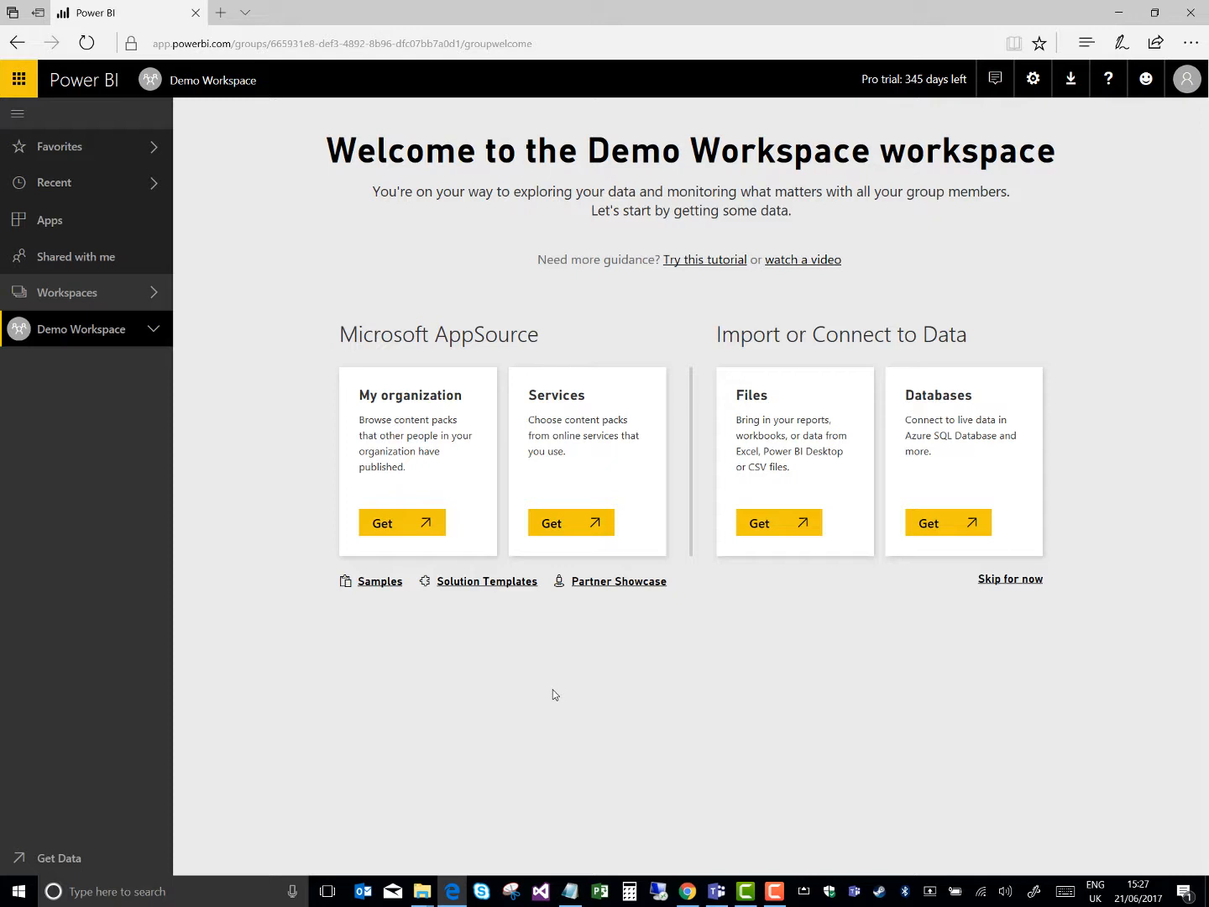
# Search the online services content packs for NAV and get the Microsoft Dynamics NAV app
pyautogui.click(595, 524)
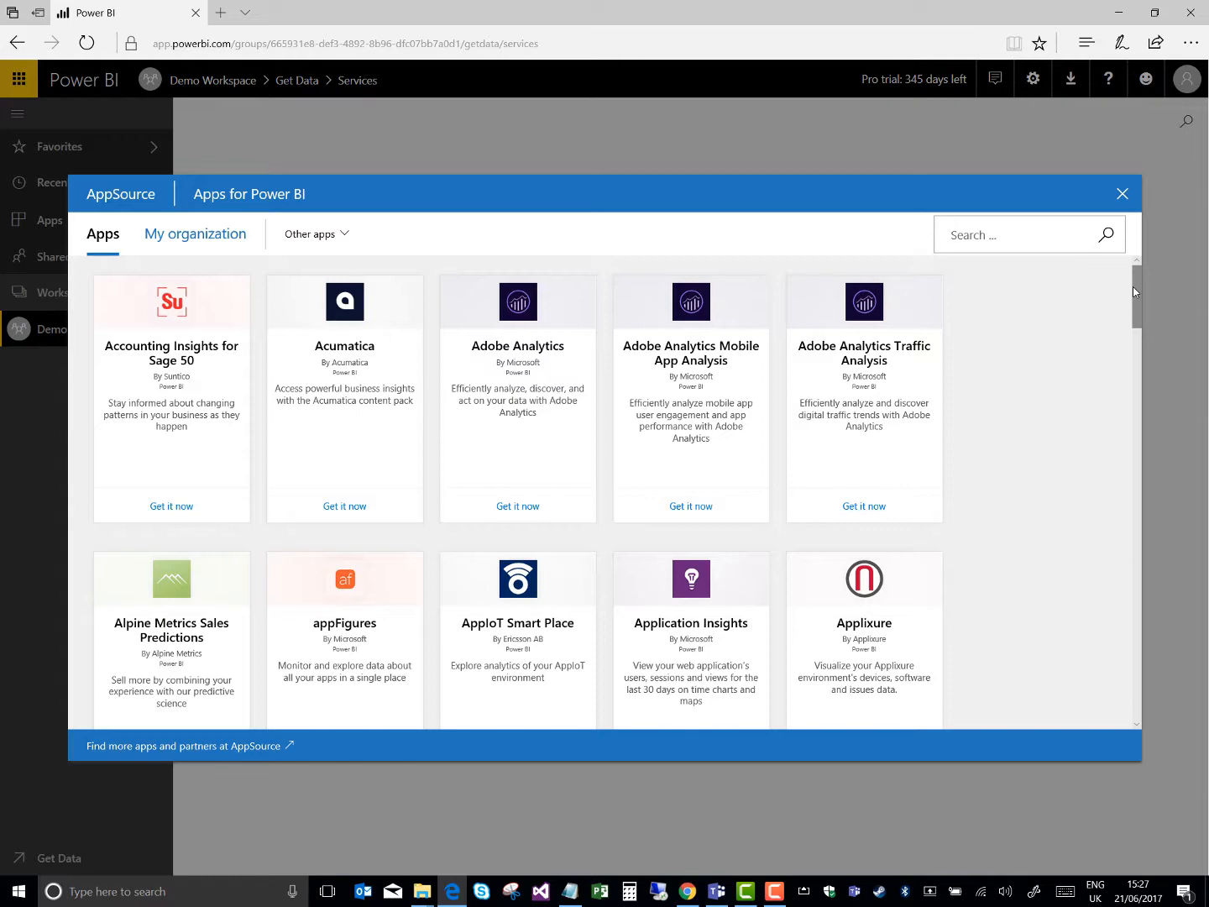
pyautogui.click(1030, 236)
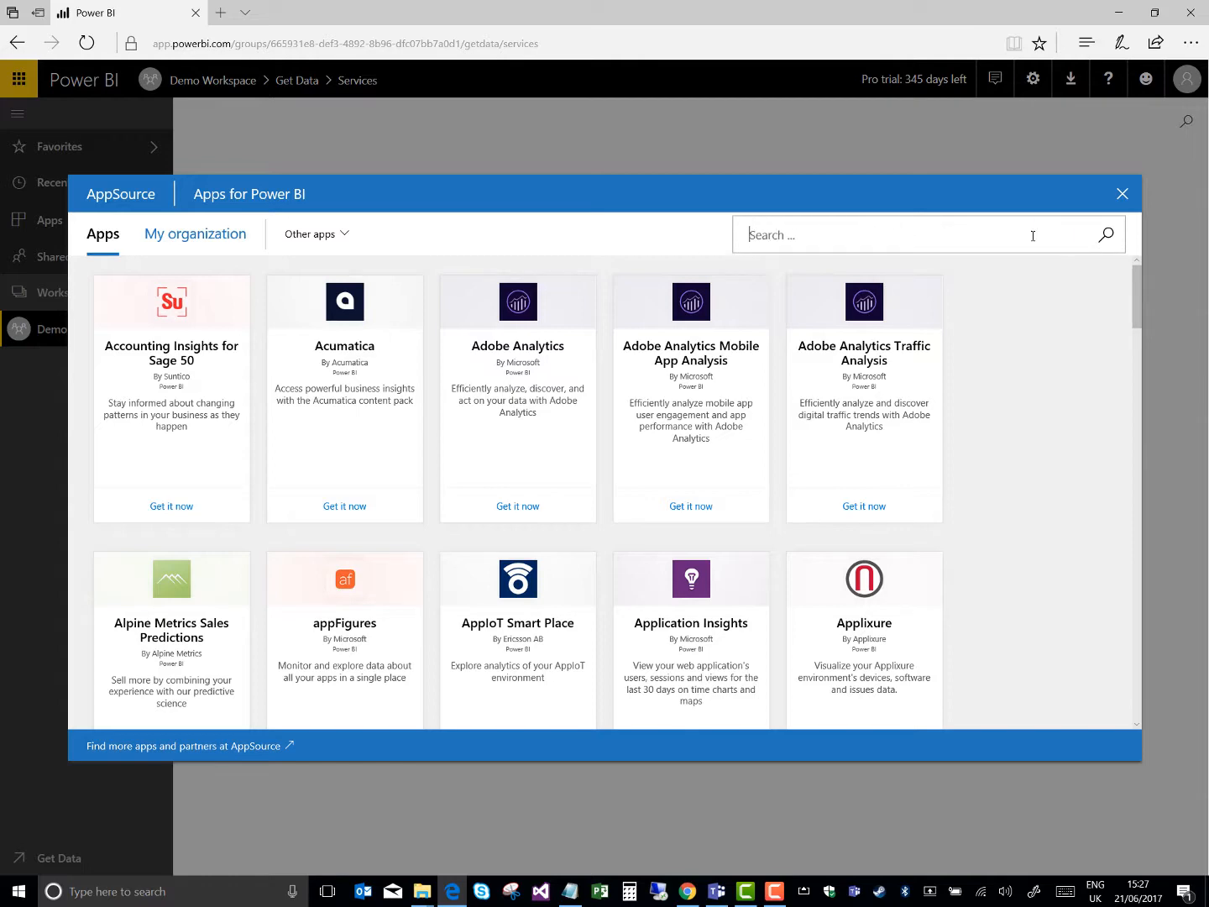
pyautogui.write('NAV')
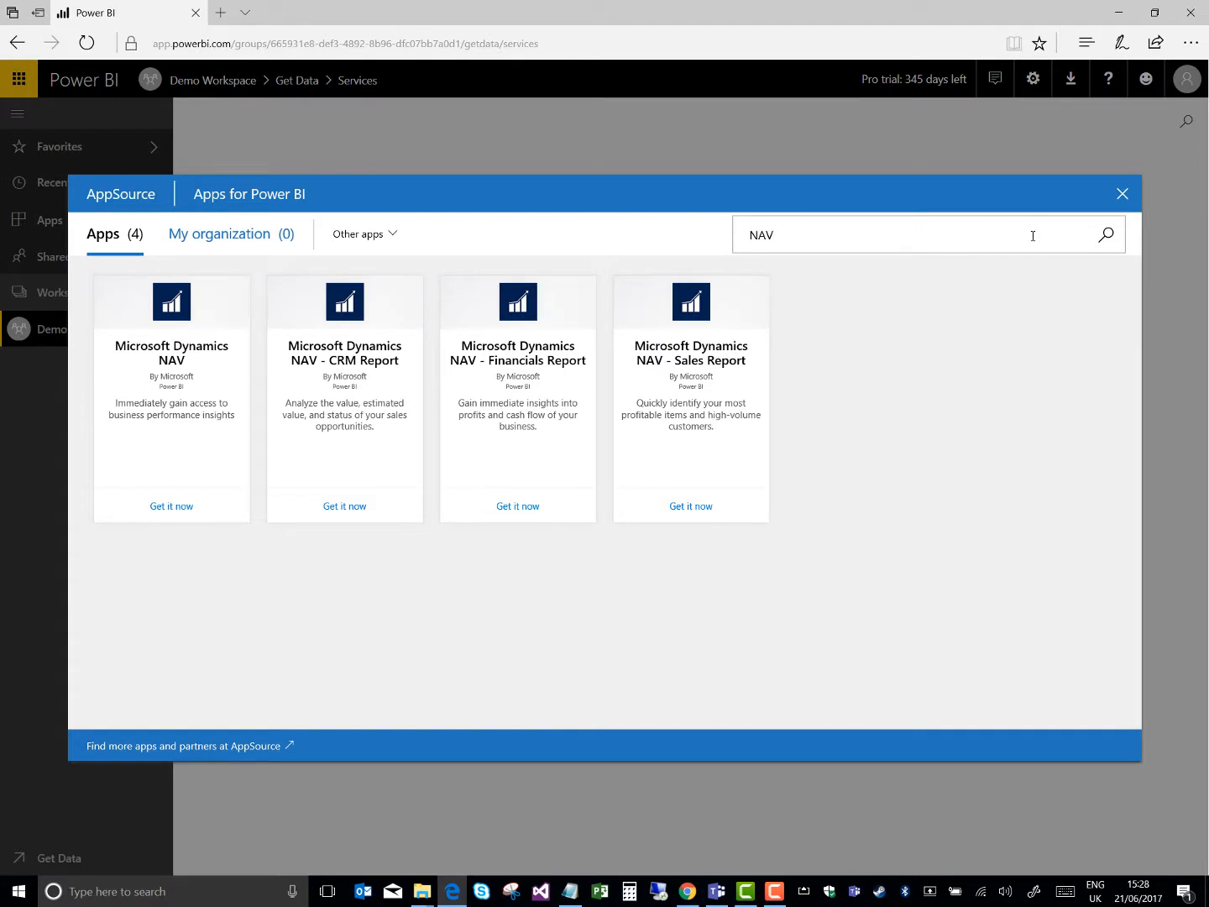
pyautogui.click(188, 506)
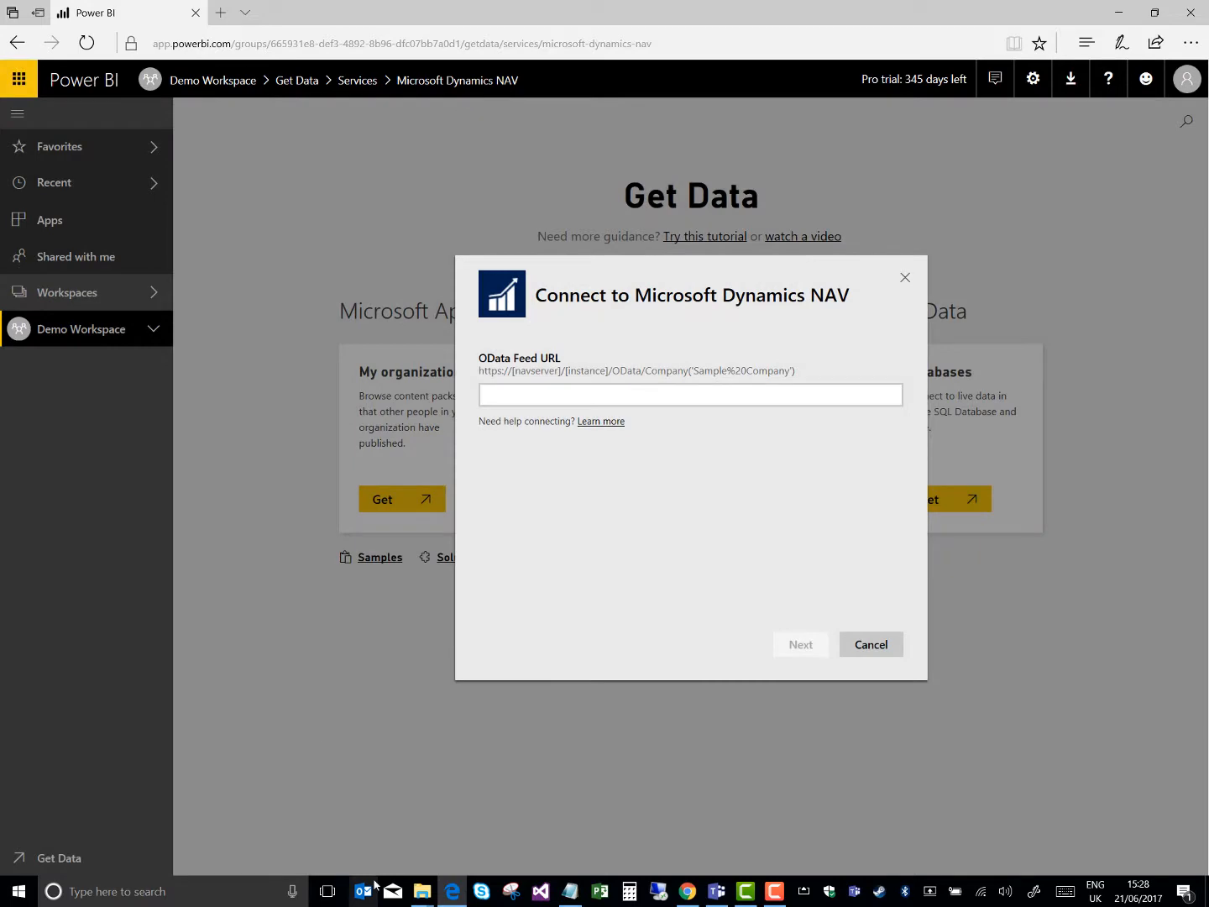
pyautogui.moveTo(425, 898)
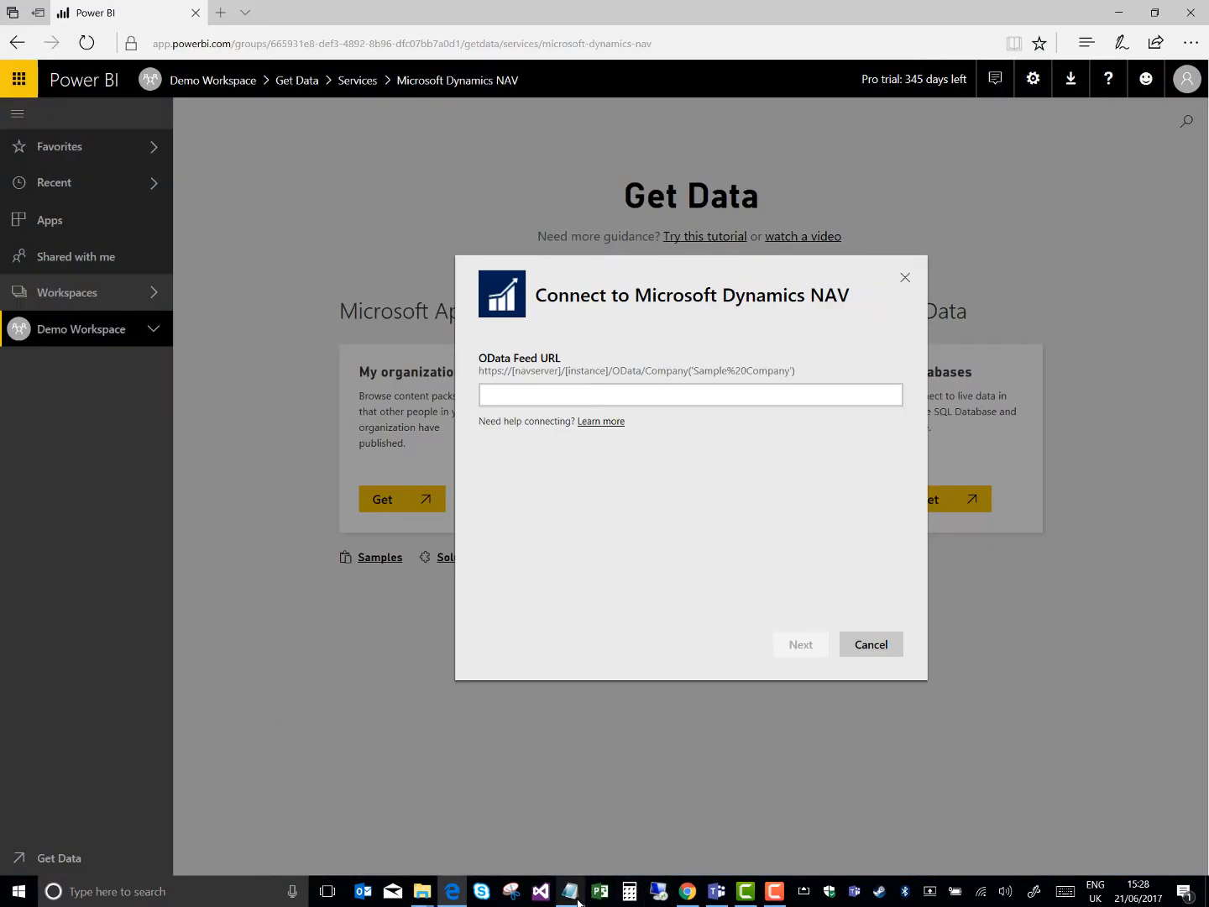
pyautogui.click(571, 892)
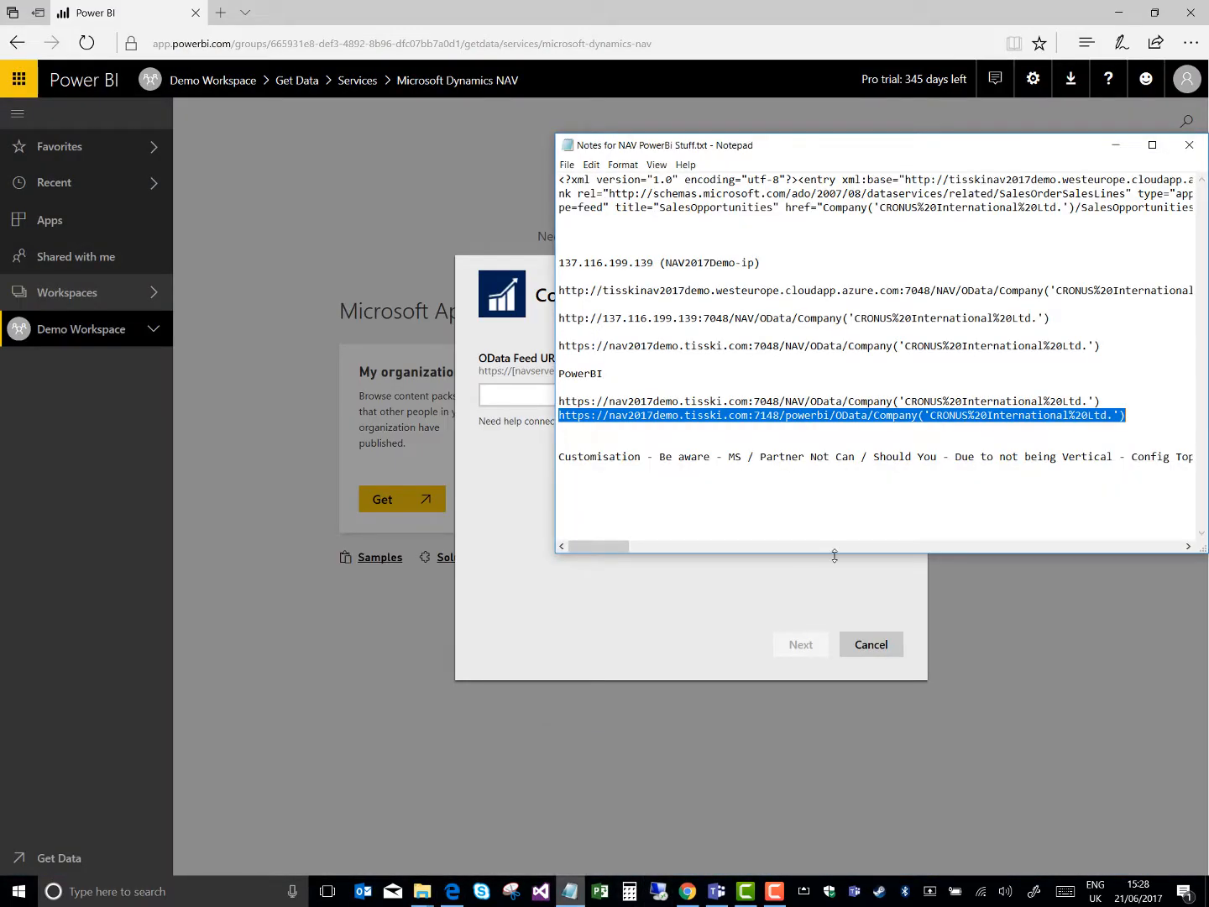
pyautogui.rightClick(866, 420)
pyautogui.click(823, 463)
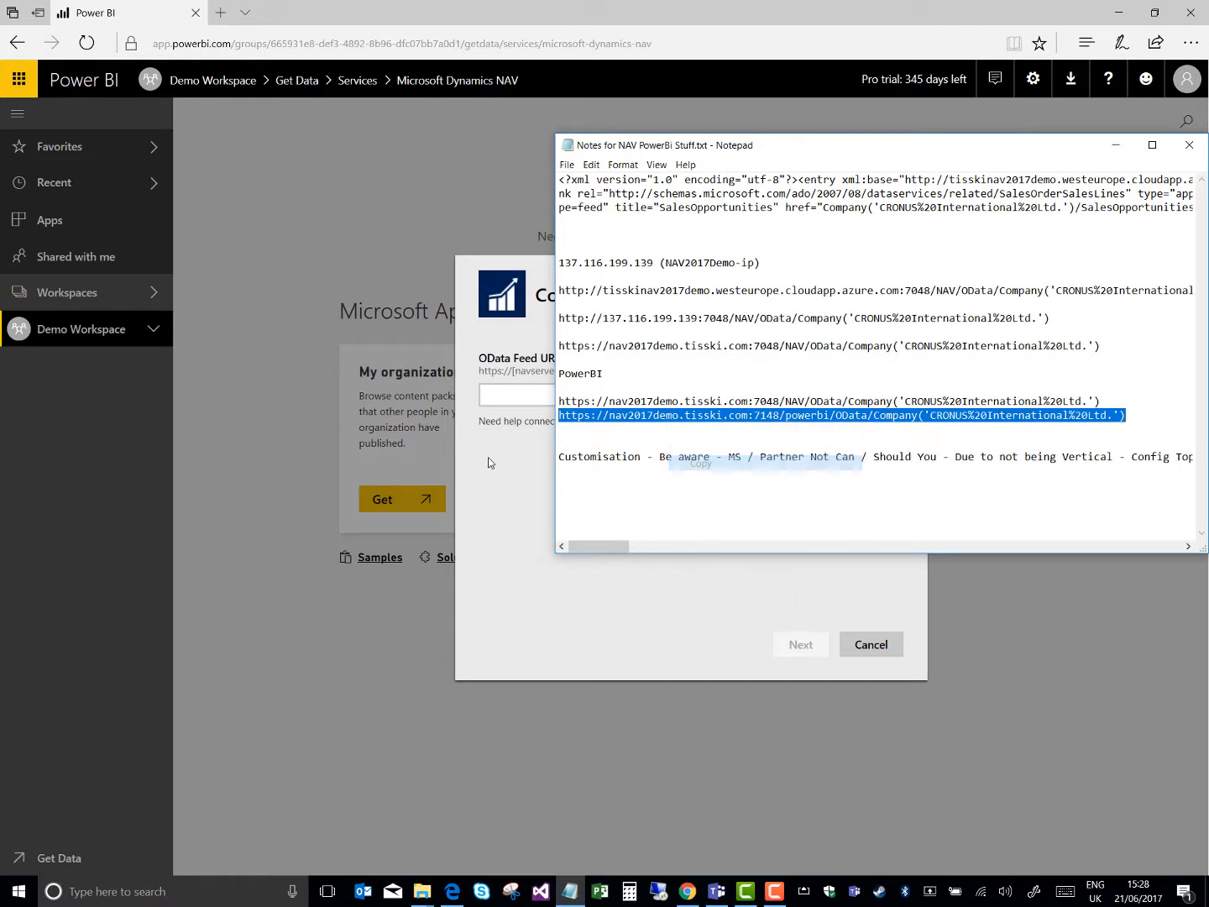
pyautogui.click(494, 401)
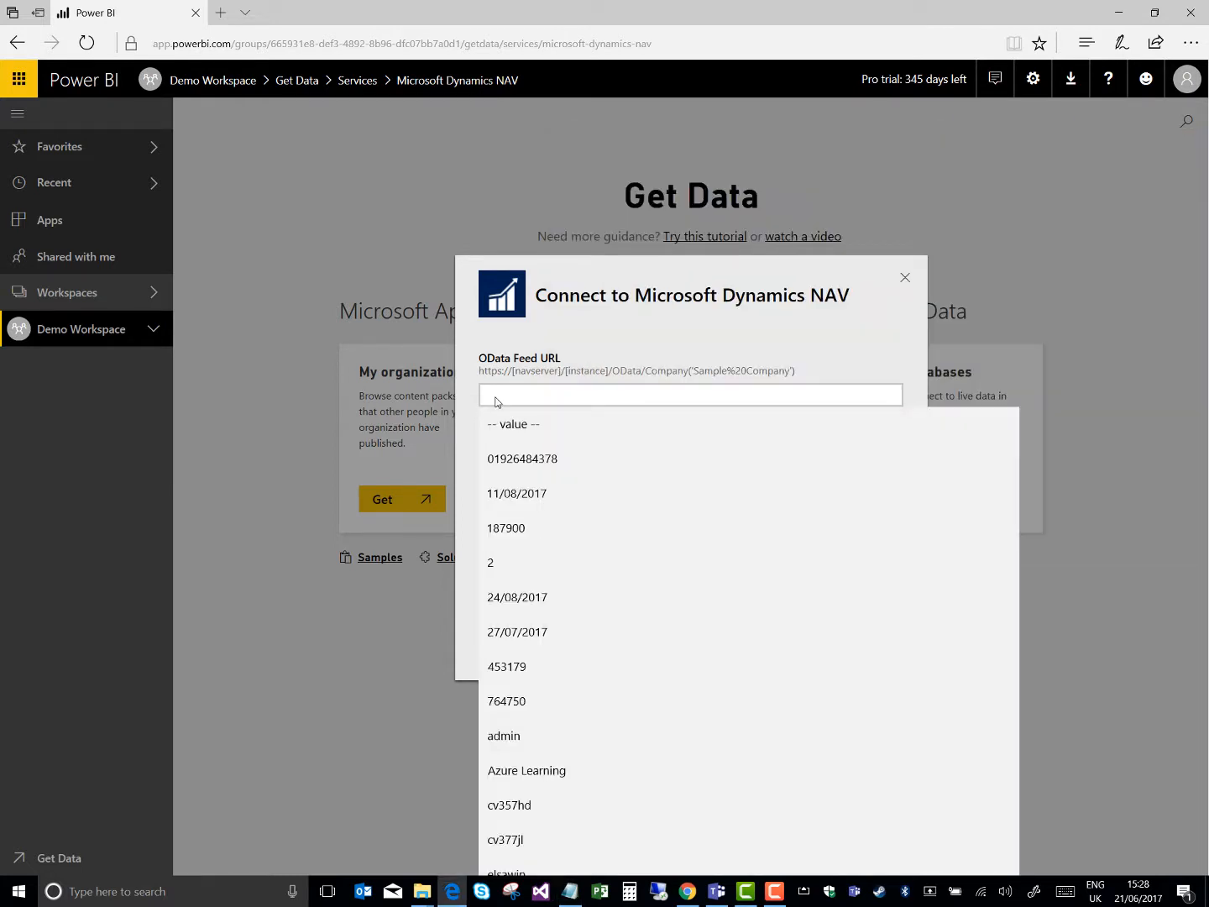
pyautogui.press('Escape')
pyautogui.hotkey('ctrl', 'v')
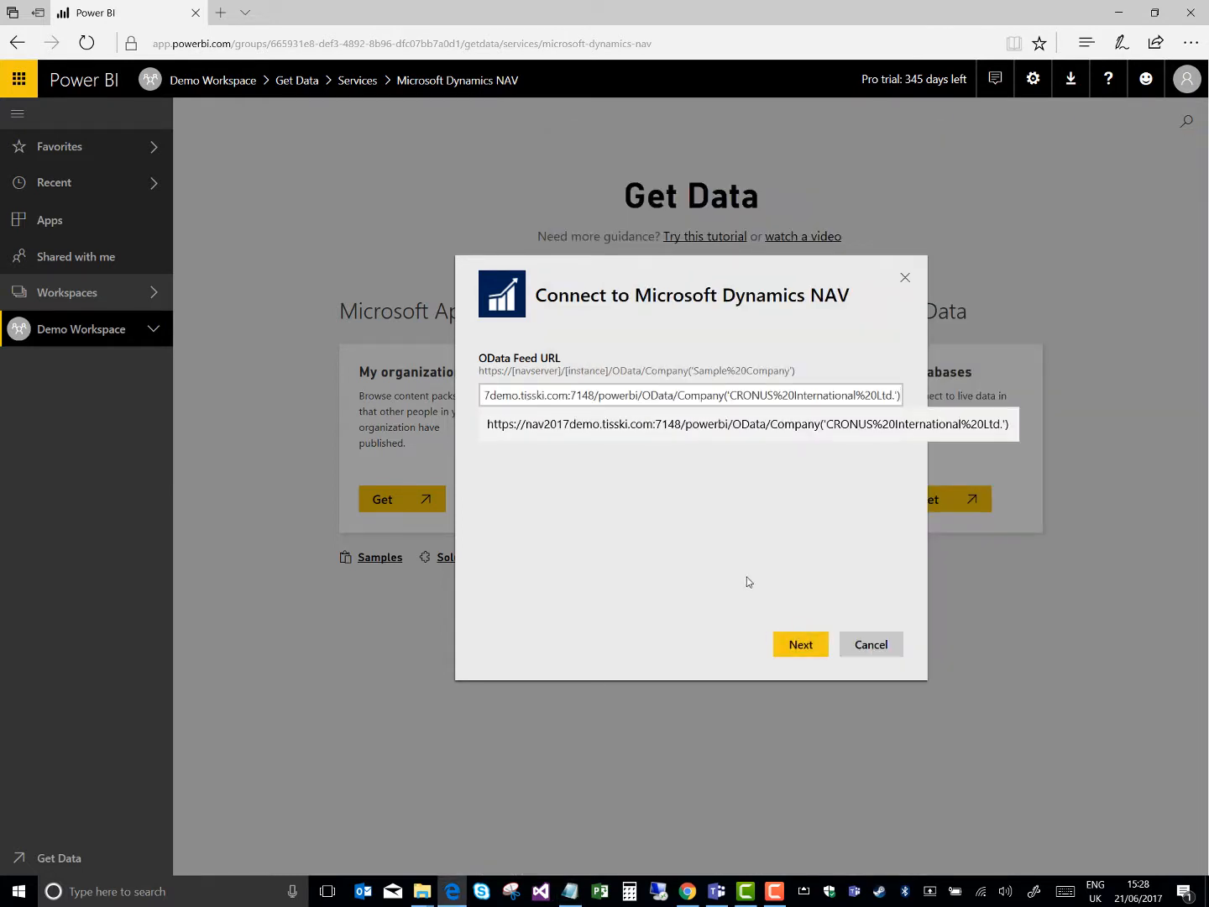
pyautogui.click(788, 647)
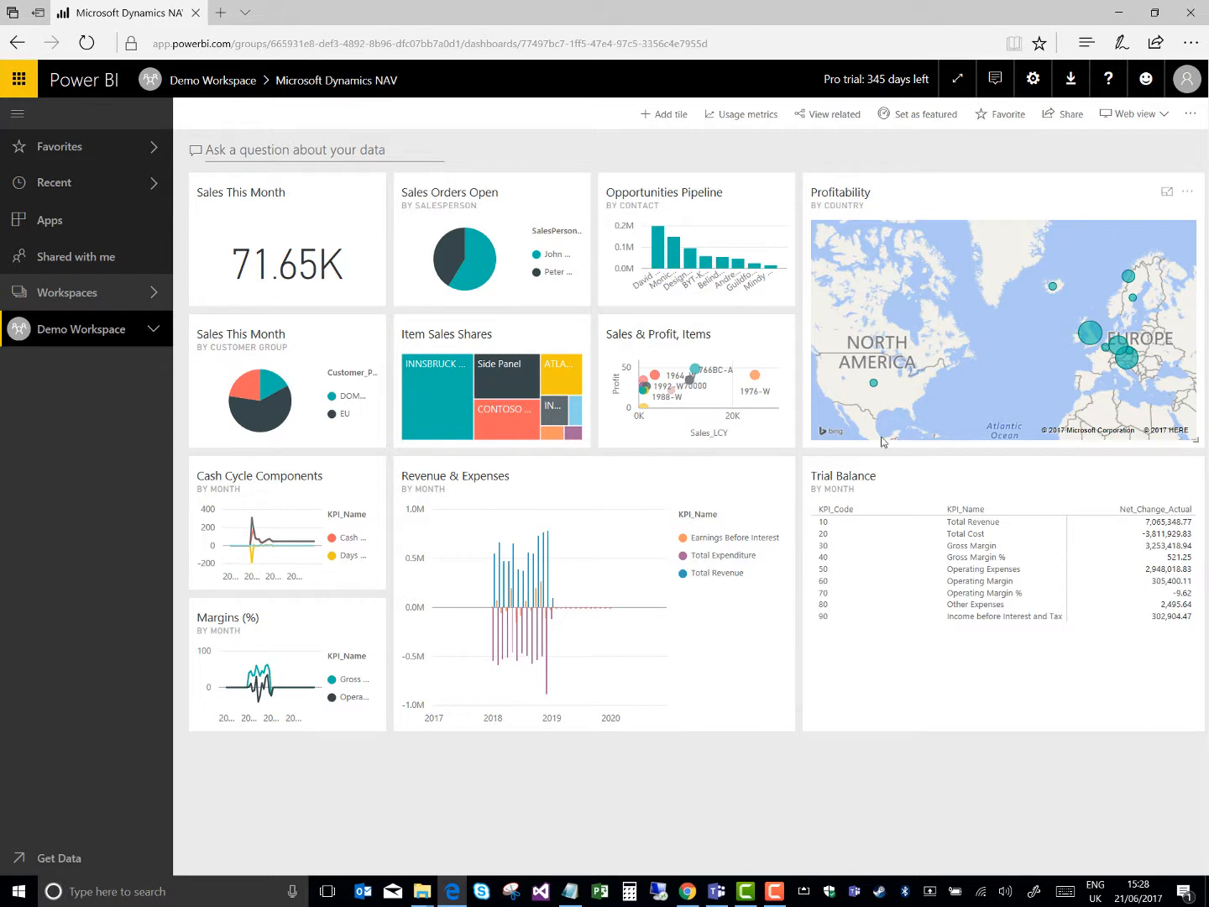
# Open the report behind the dashboard's Profitability map and filter the Top Customer Overview page to Belgium
pyautogui.click(866, 375)
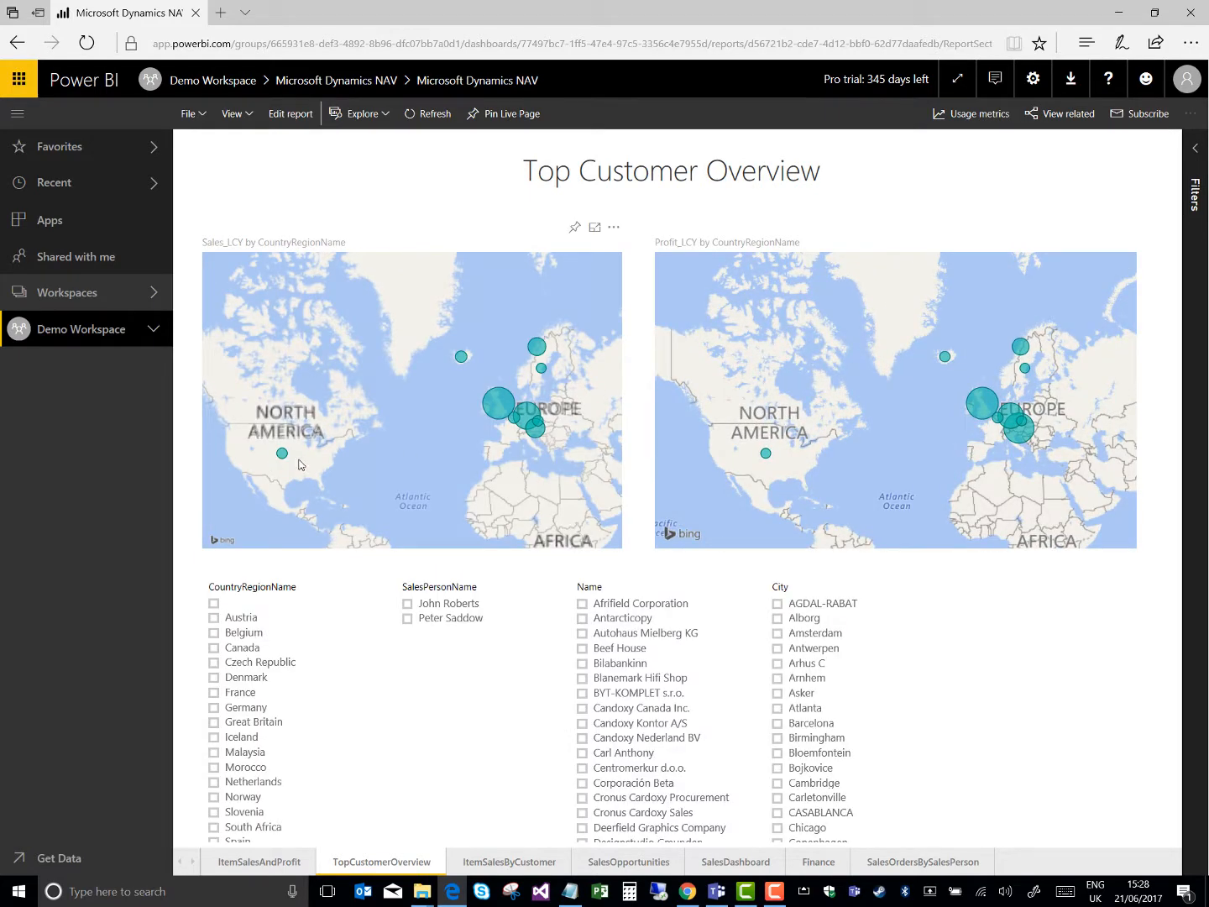
pyautogui.click(215, 633)
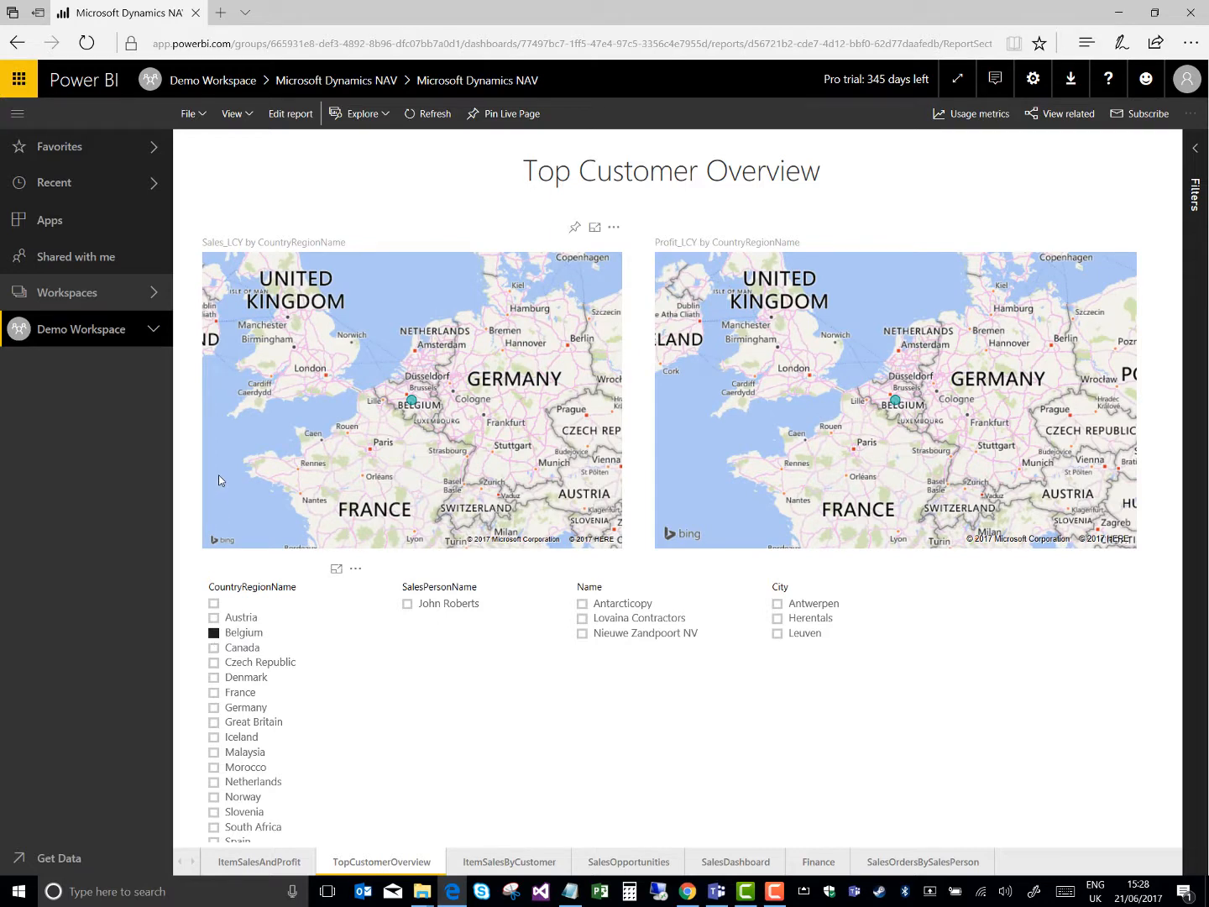
# Expand Demo Workspace's contents and return to its Microsoft Dynamics NAV dashboard
pyautogui.click(153, 294)
pyautogui.click(153, 331)
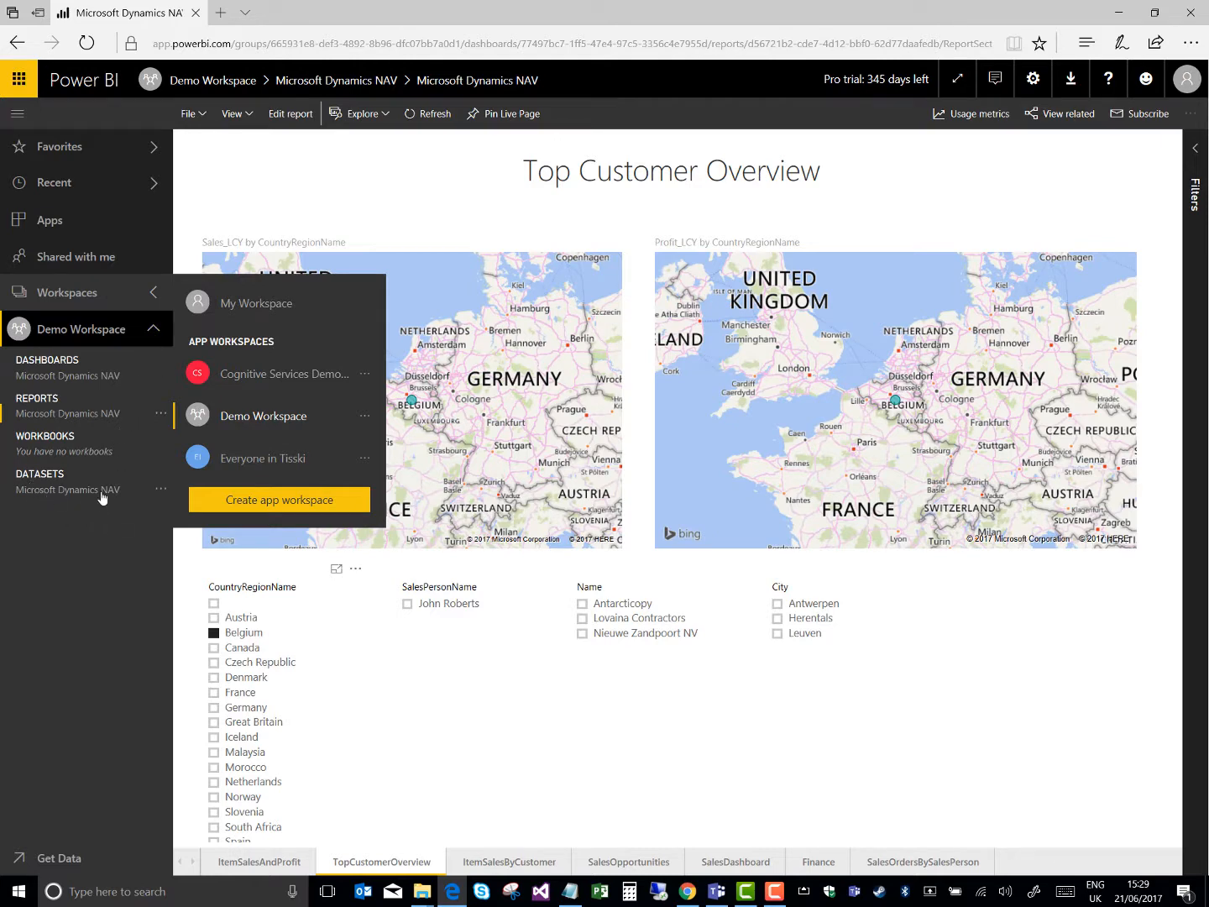
pyautogui.click(76, 376)
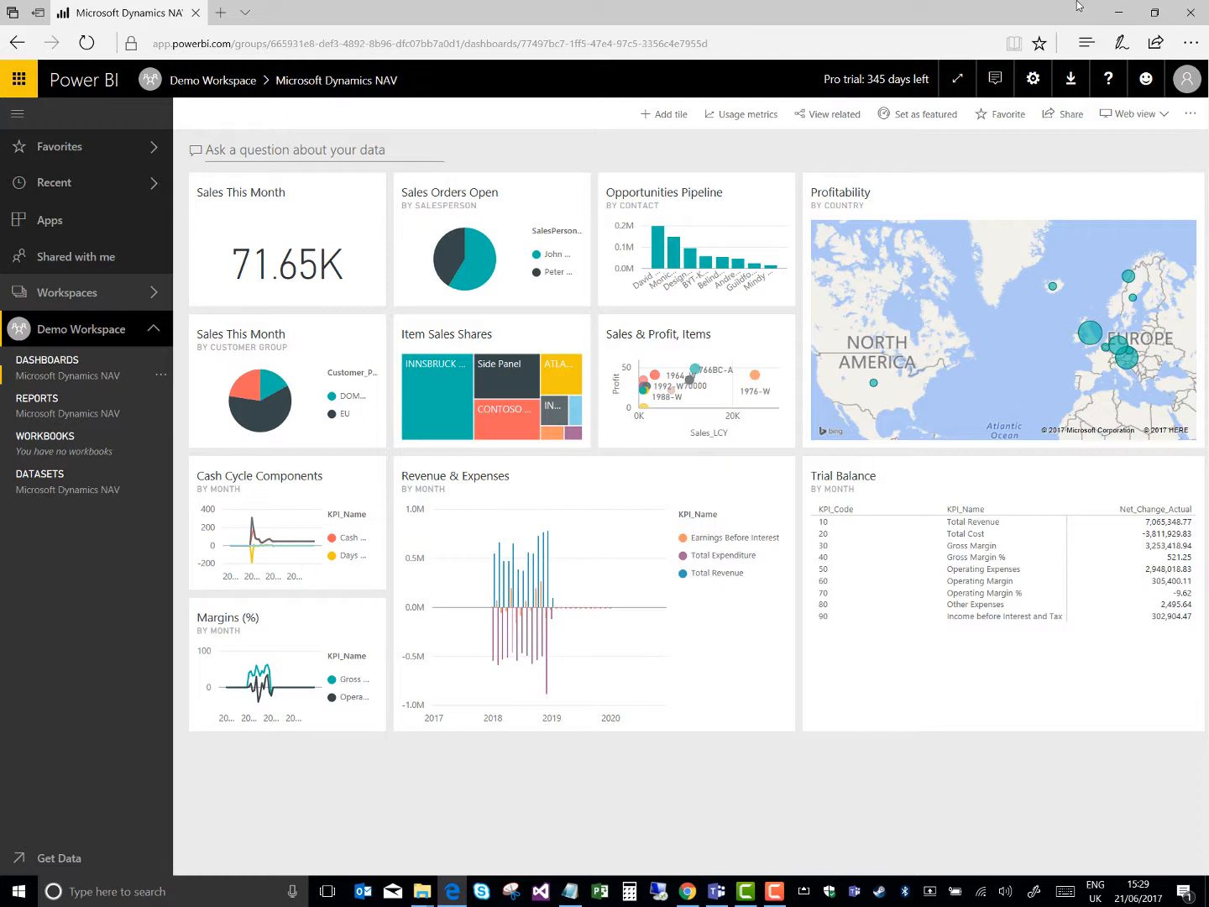
# Review the source types available for a new dashboard tile without adding one, and open the Microsoft Dynamics NAV report
pyautogui.click(671, 123)
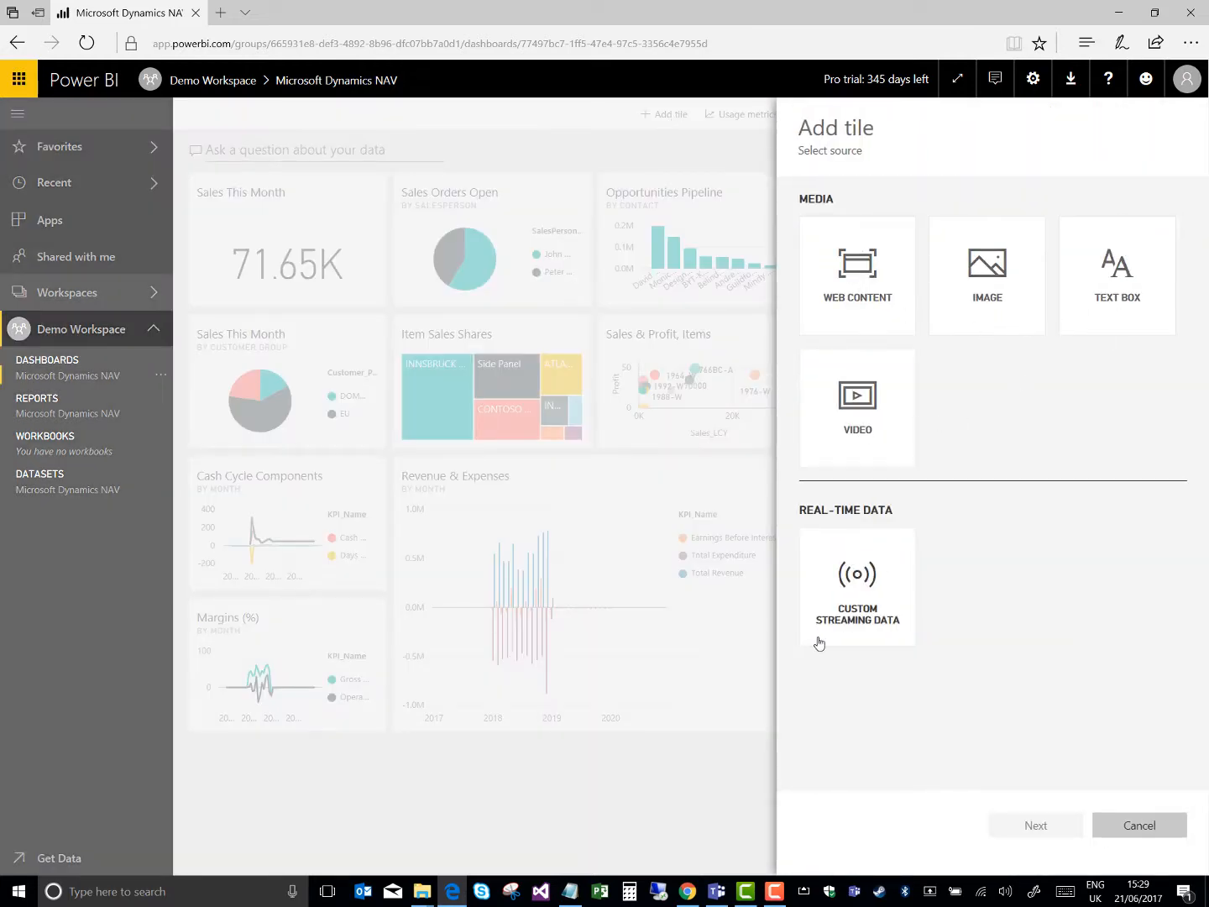
pyautogui.click(649, 787)
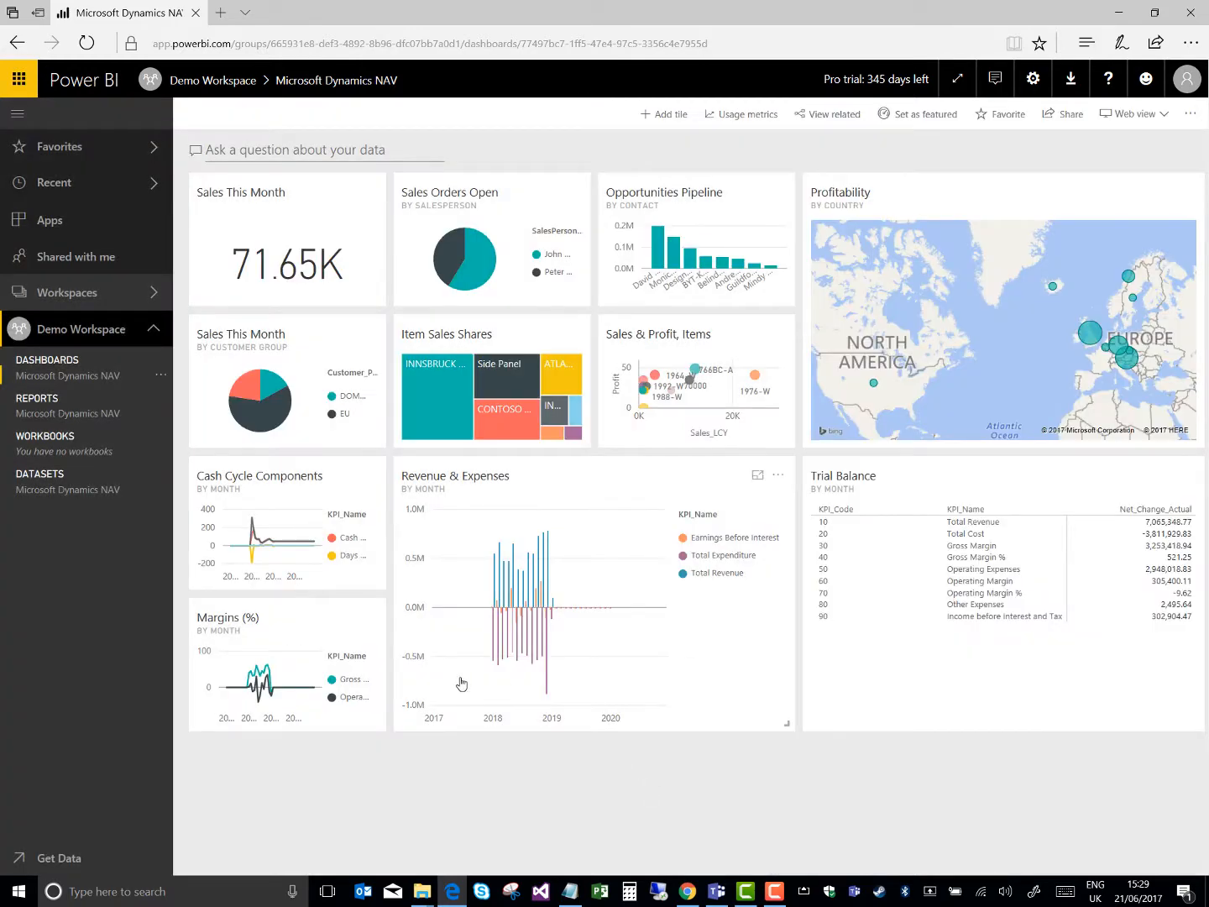
pyautogui.click(82, 412)
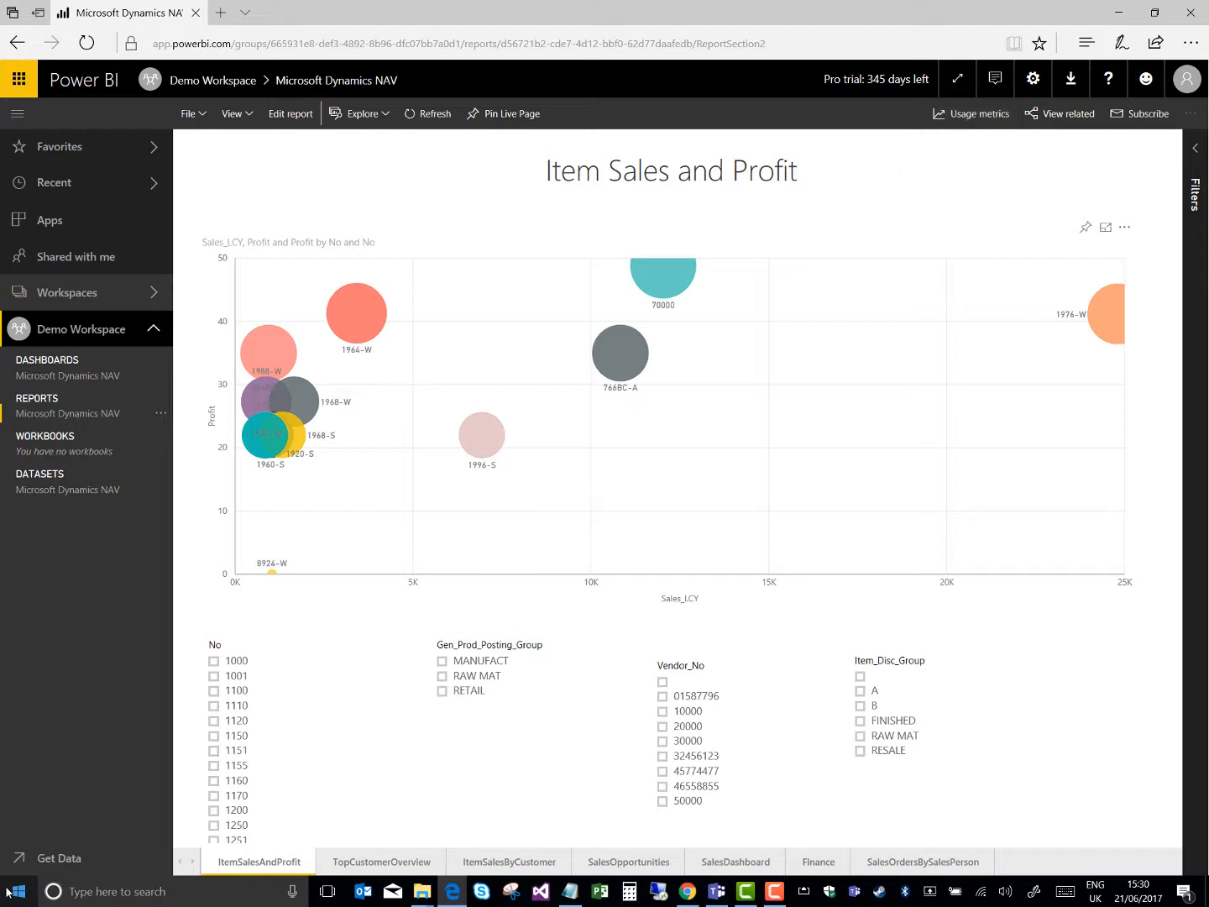
# Search Windows for powerbi and launch Power BI Desktop
pyautogui.click(97, 893)
pyautogui.write('powerbi')
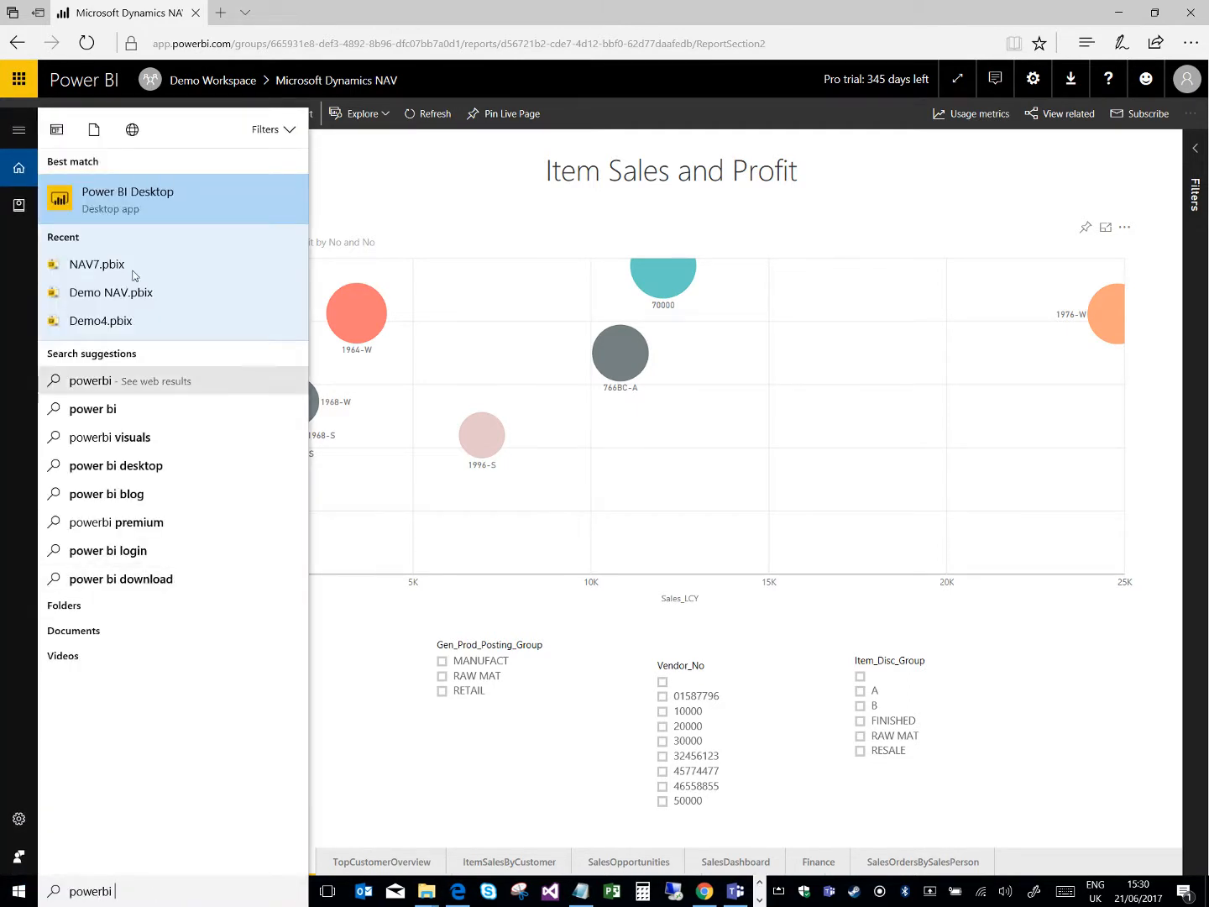
pyautogui.click(135, 200)
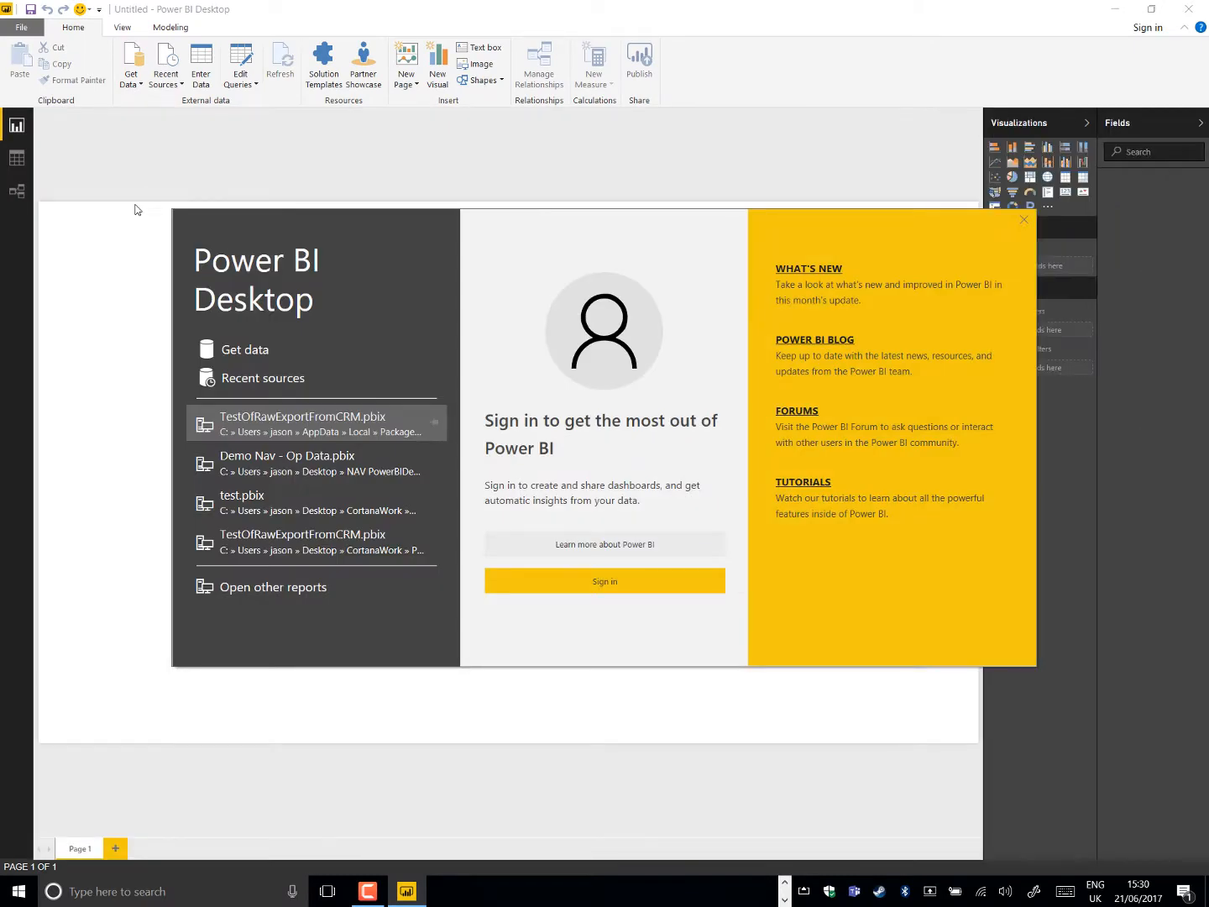
pyautogui.click(249, 352)
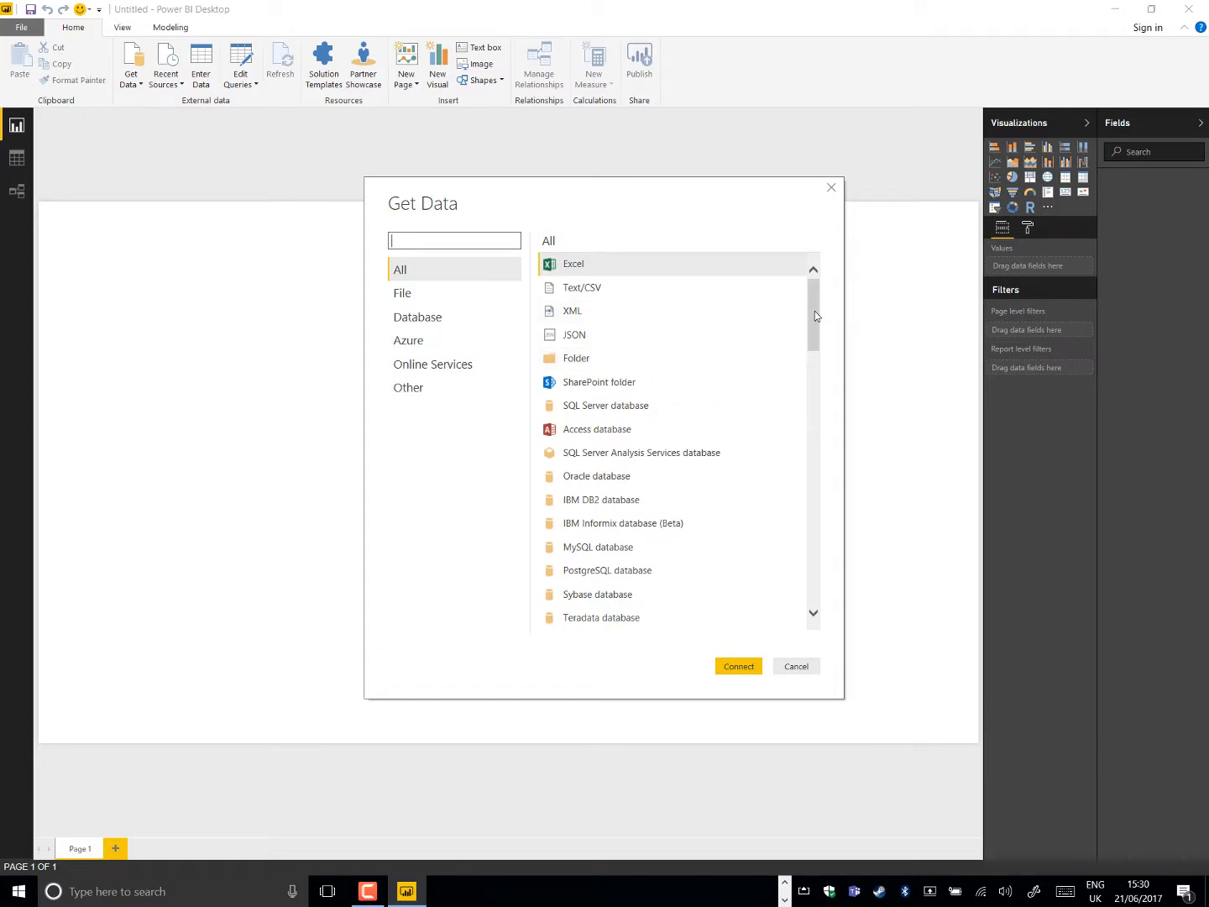
pyautogui.moveTo(815, 310); pyautogui.dragTo(814, 272)
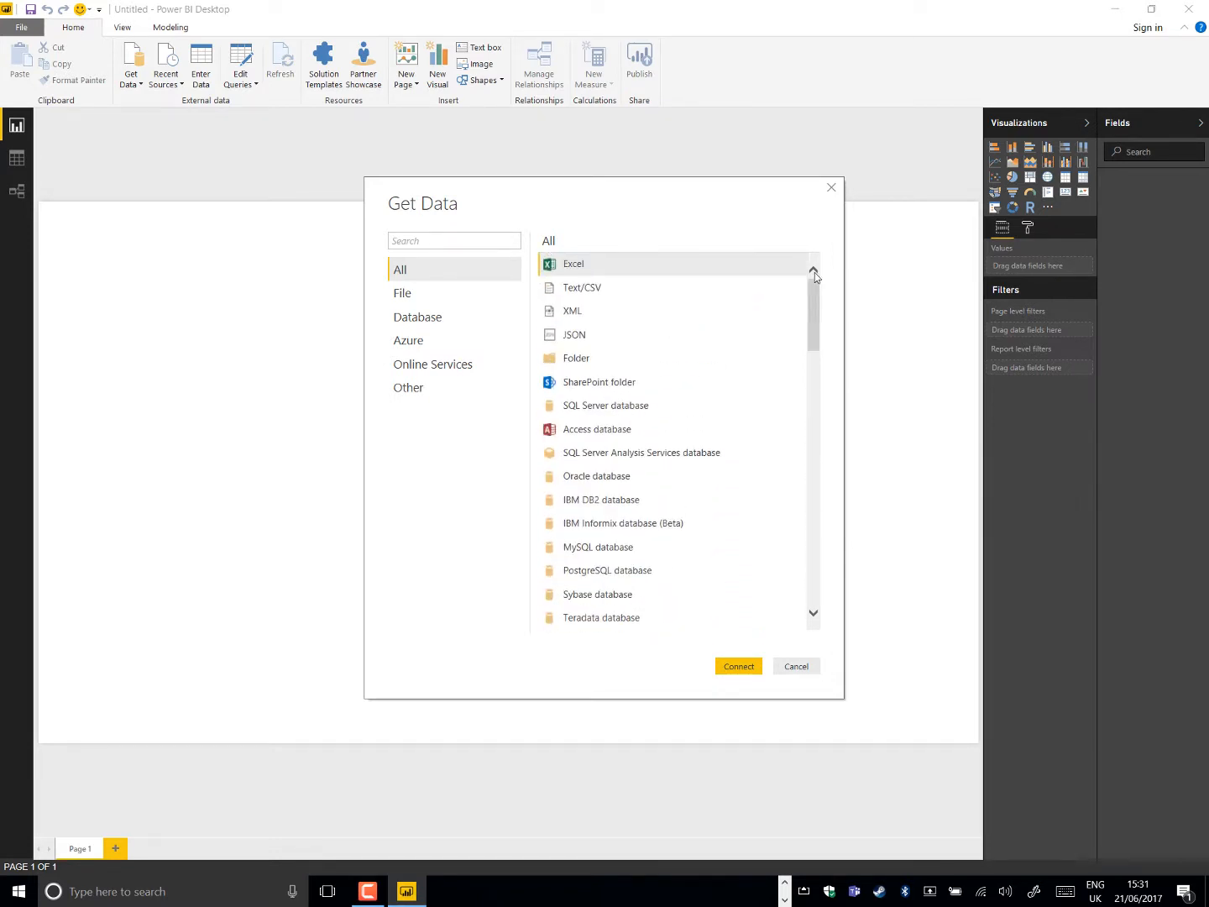
pyautogui.click(421, 391)
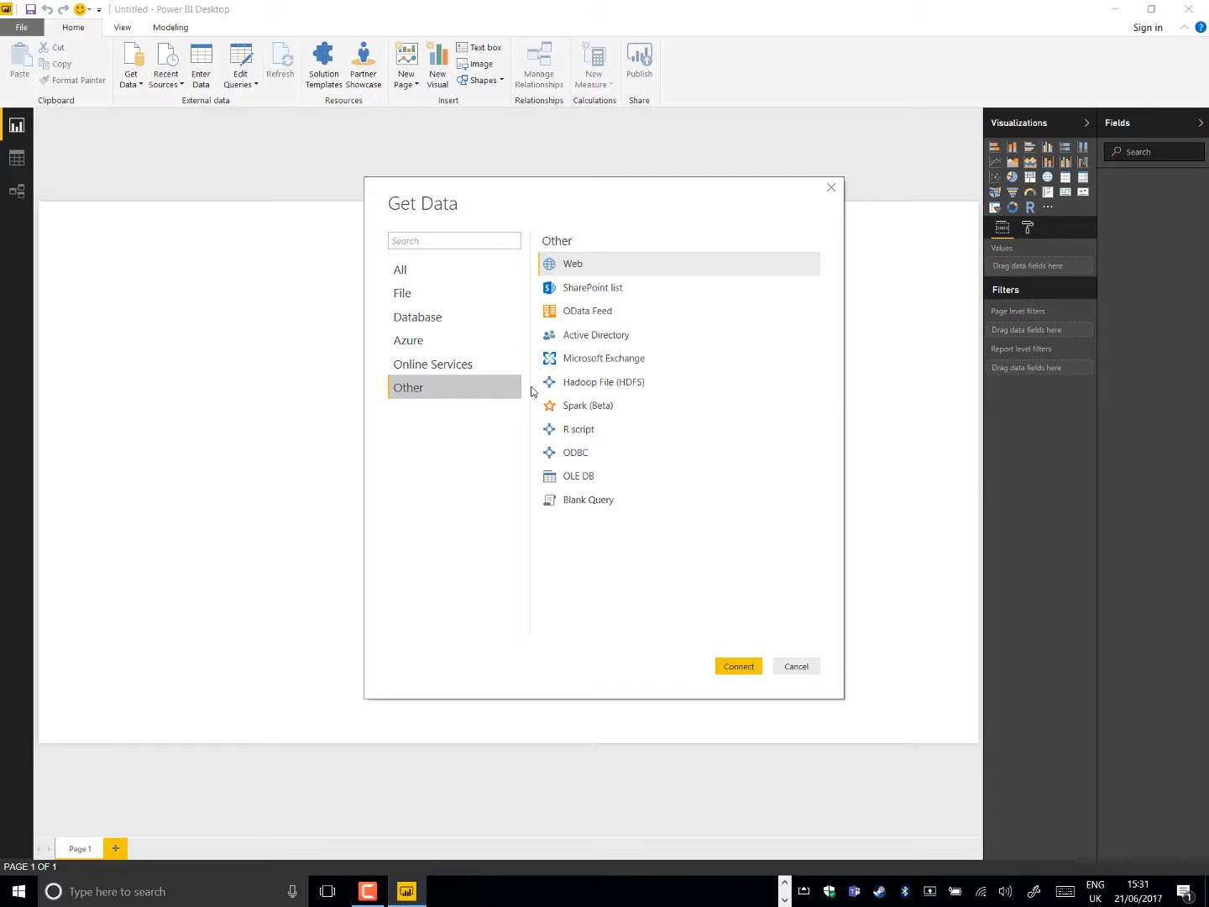
pyautogui.click(587, 312)
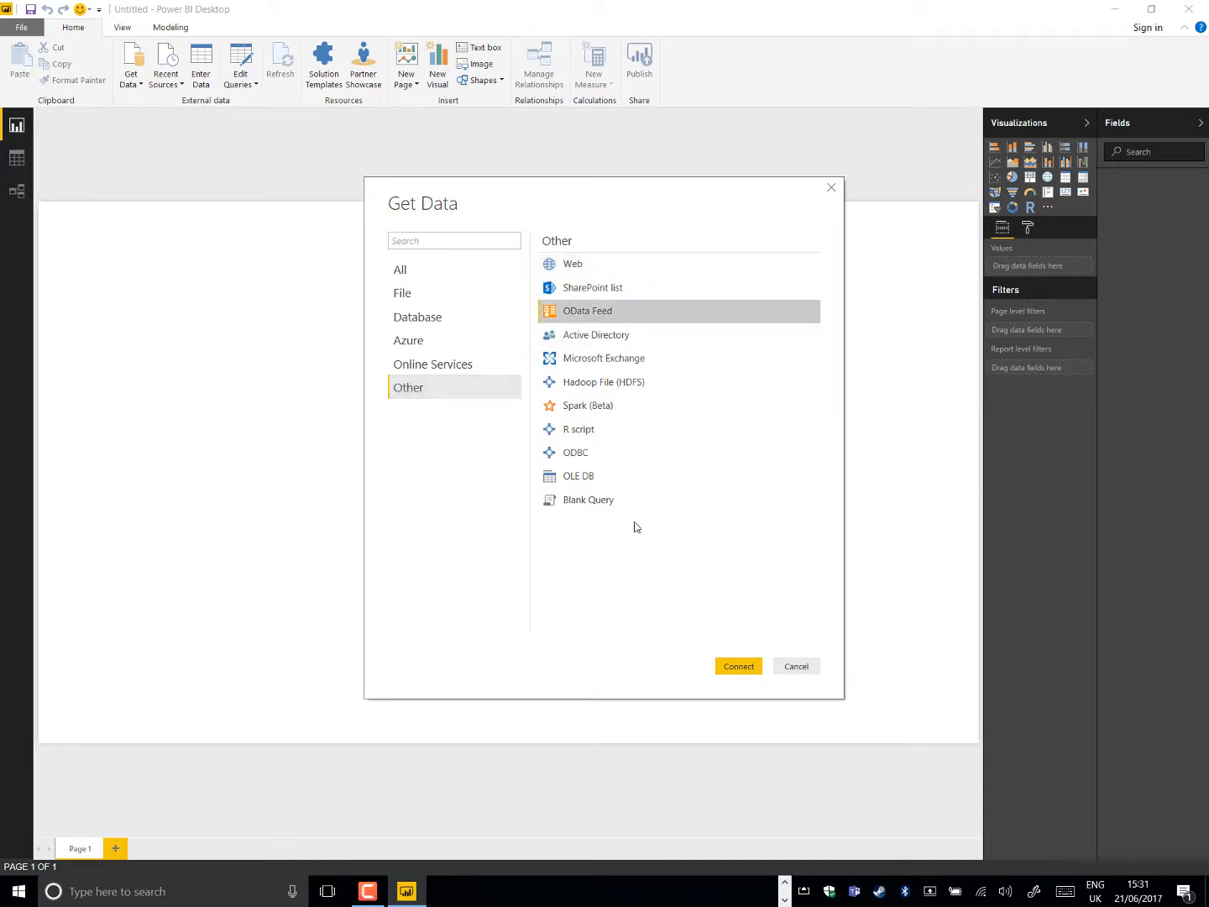
pyautogui.click(737, 666)
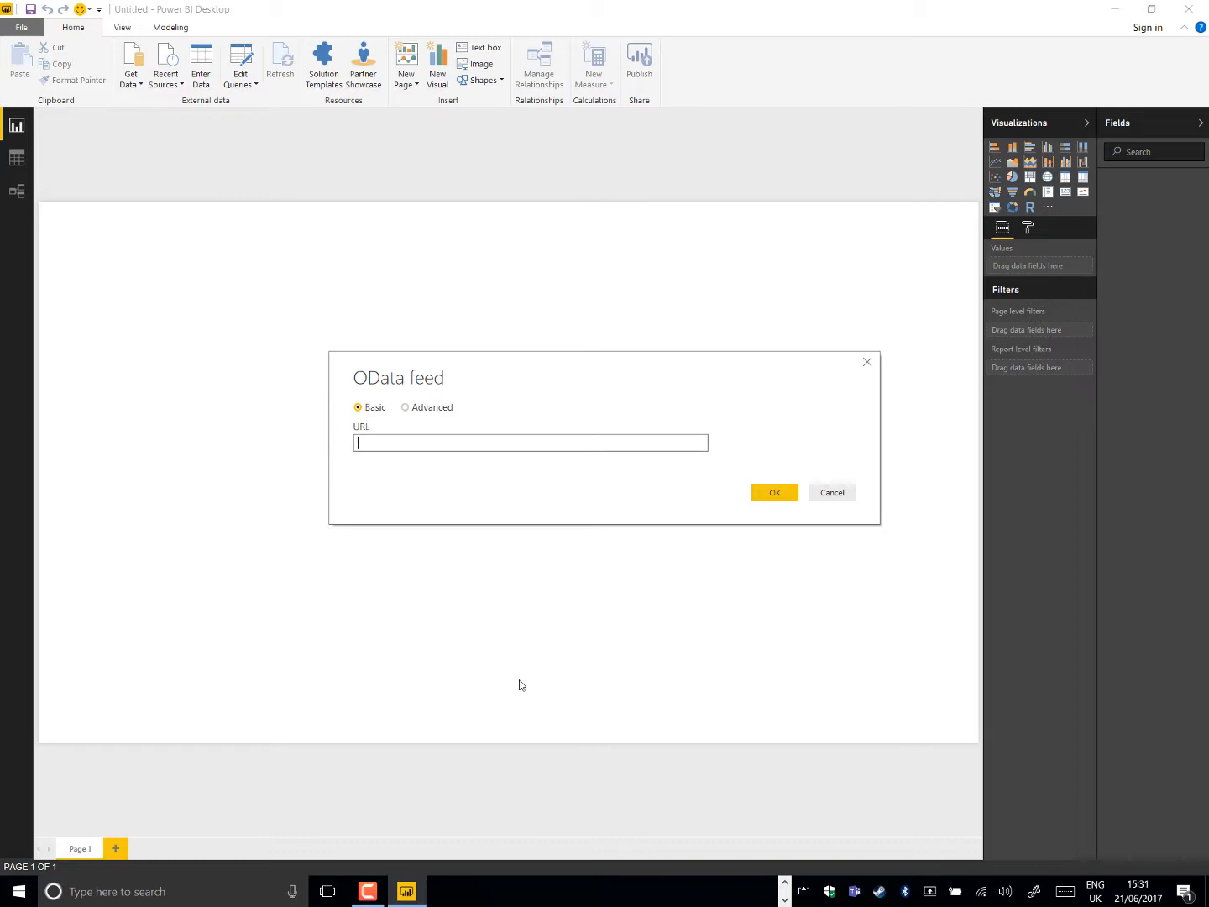
pyautogui.write("demo.tisski.com:7148/powerbi/OData/Company('CRONUS%20International%20Ltd.')")
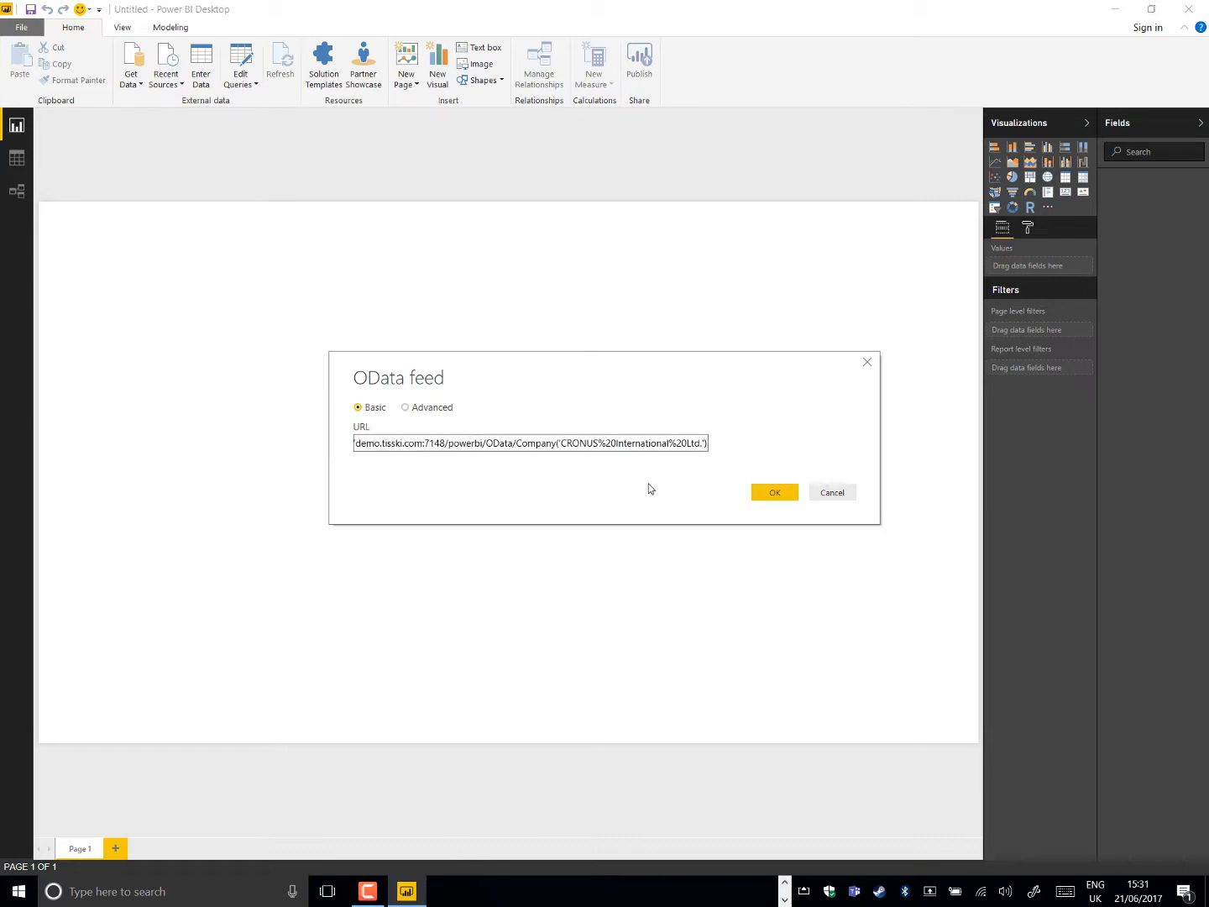
pyautogui.click(766, 496)
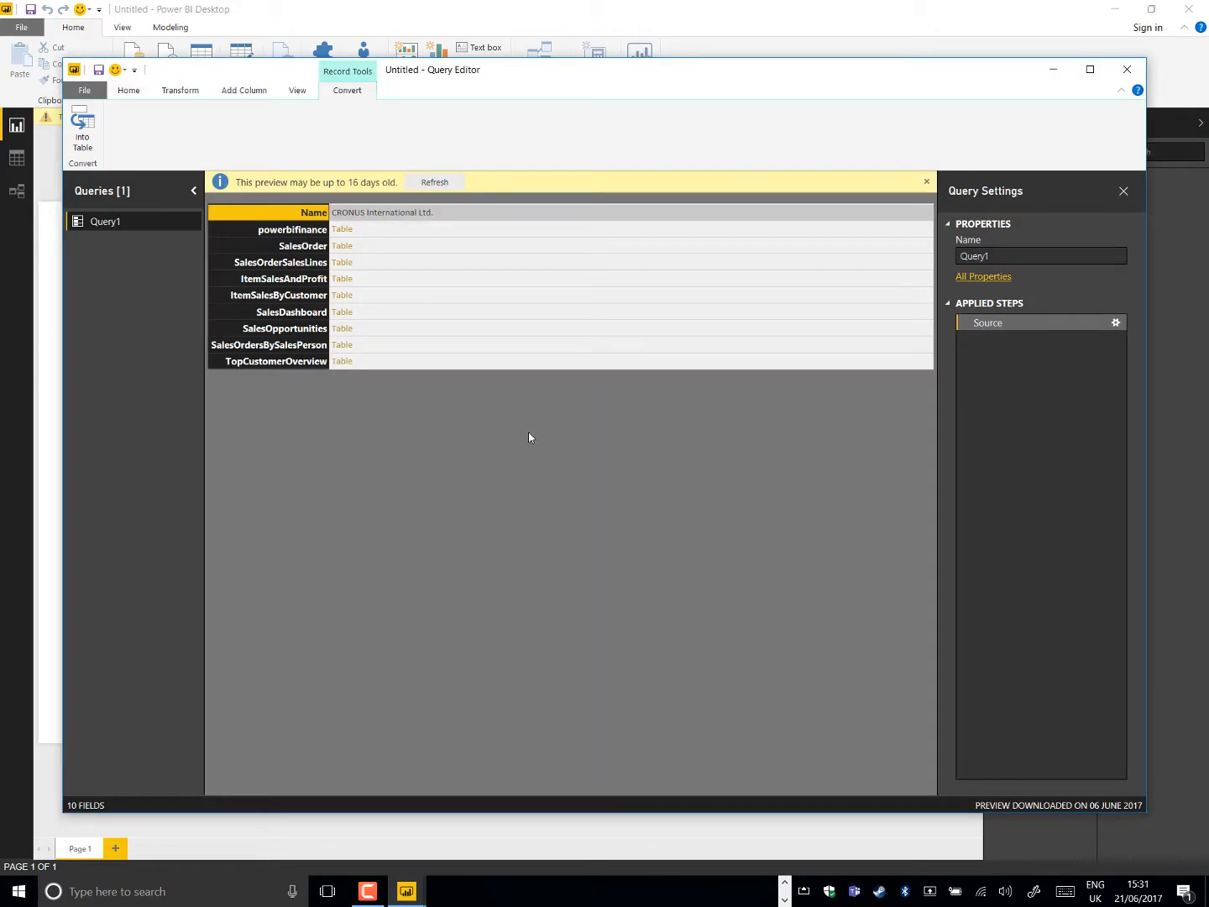
# Expand the TopCustomerOverview table in the query, apply it to the report, and widen the Visualizations area
pyautogui.click(350, 363)
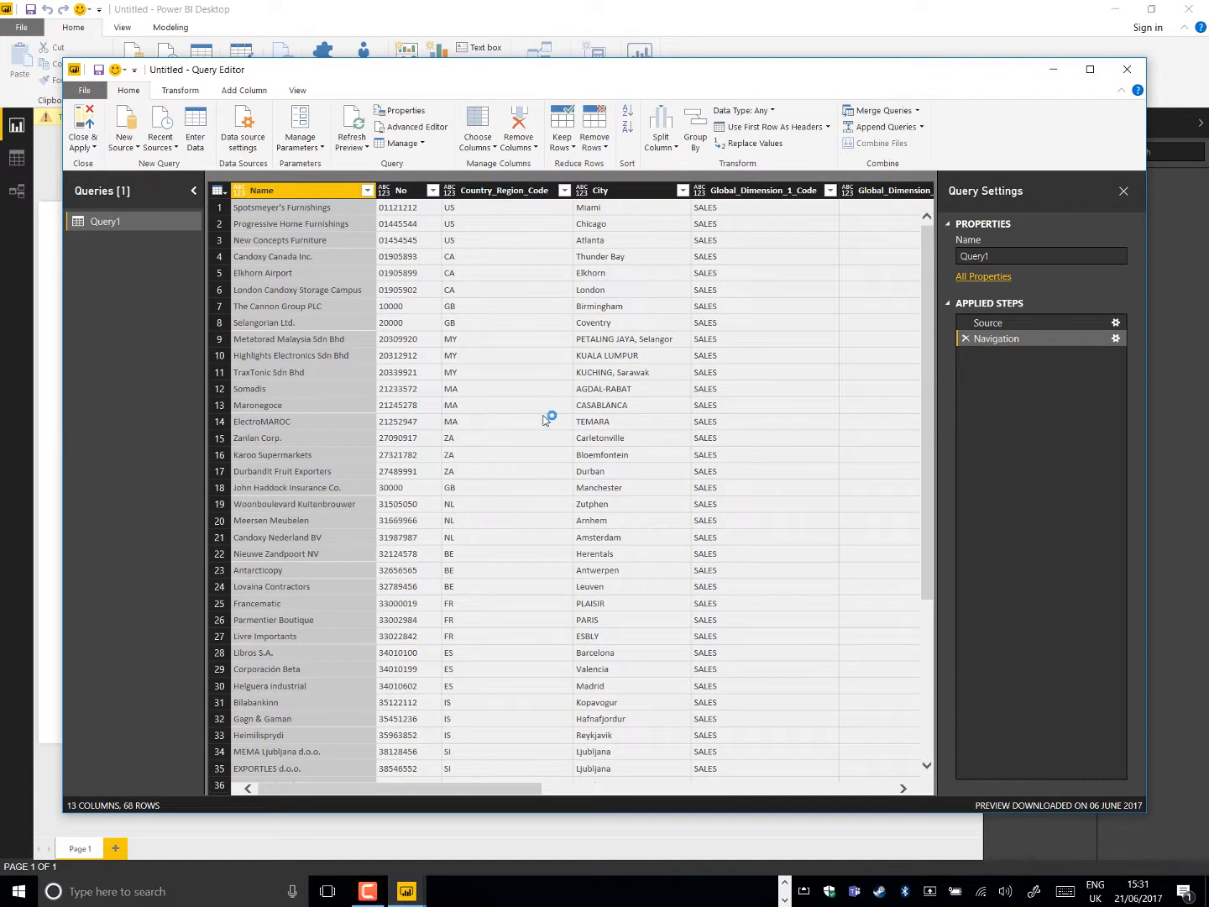
pyautogui.moveTo(502, 790); pyautogui.dragTo(392, 785)
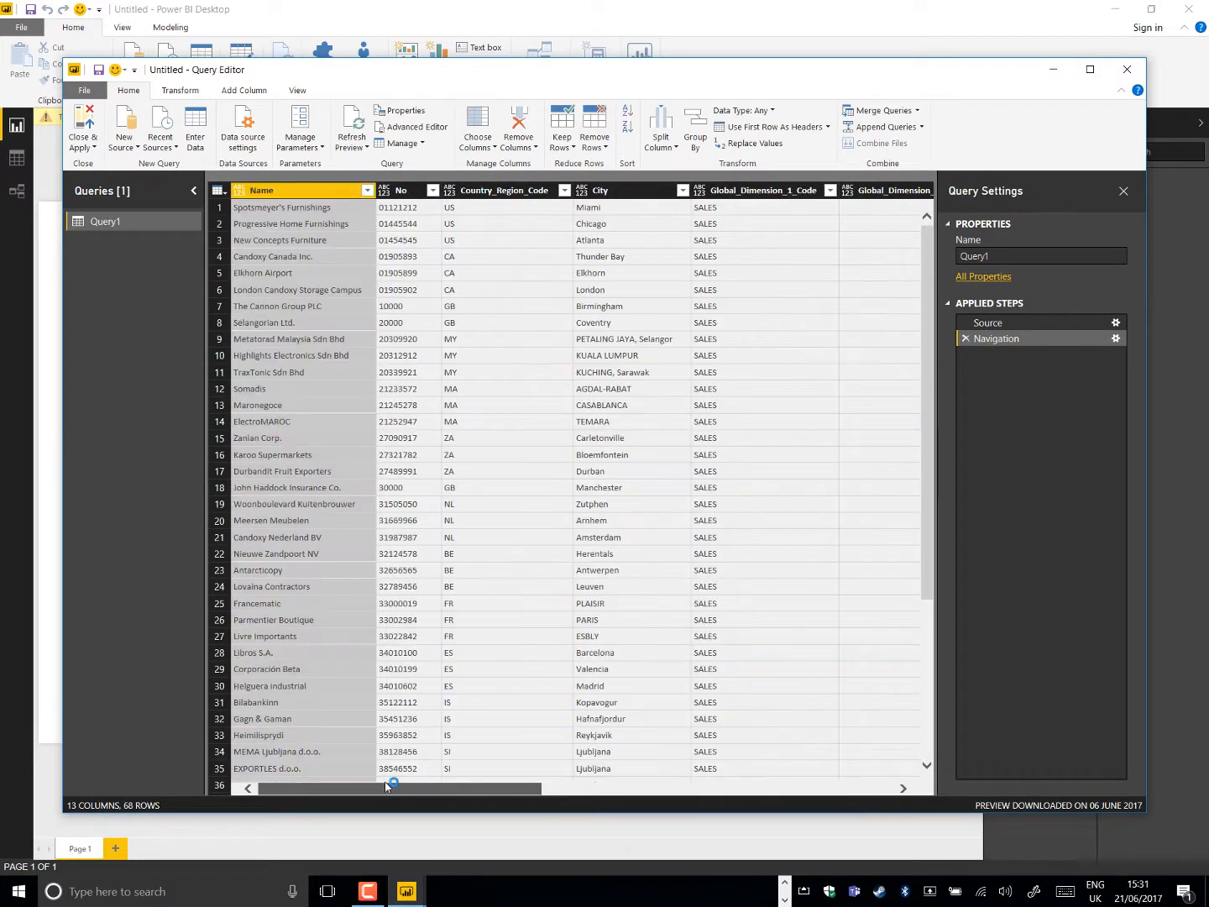
pyautogui.click(84, 125)
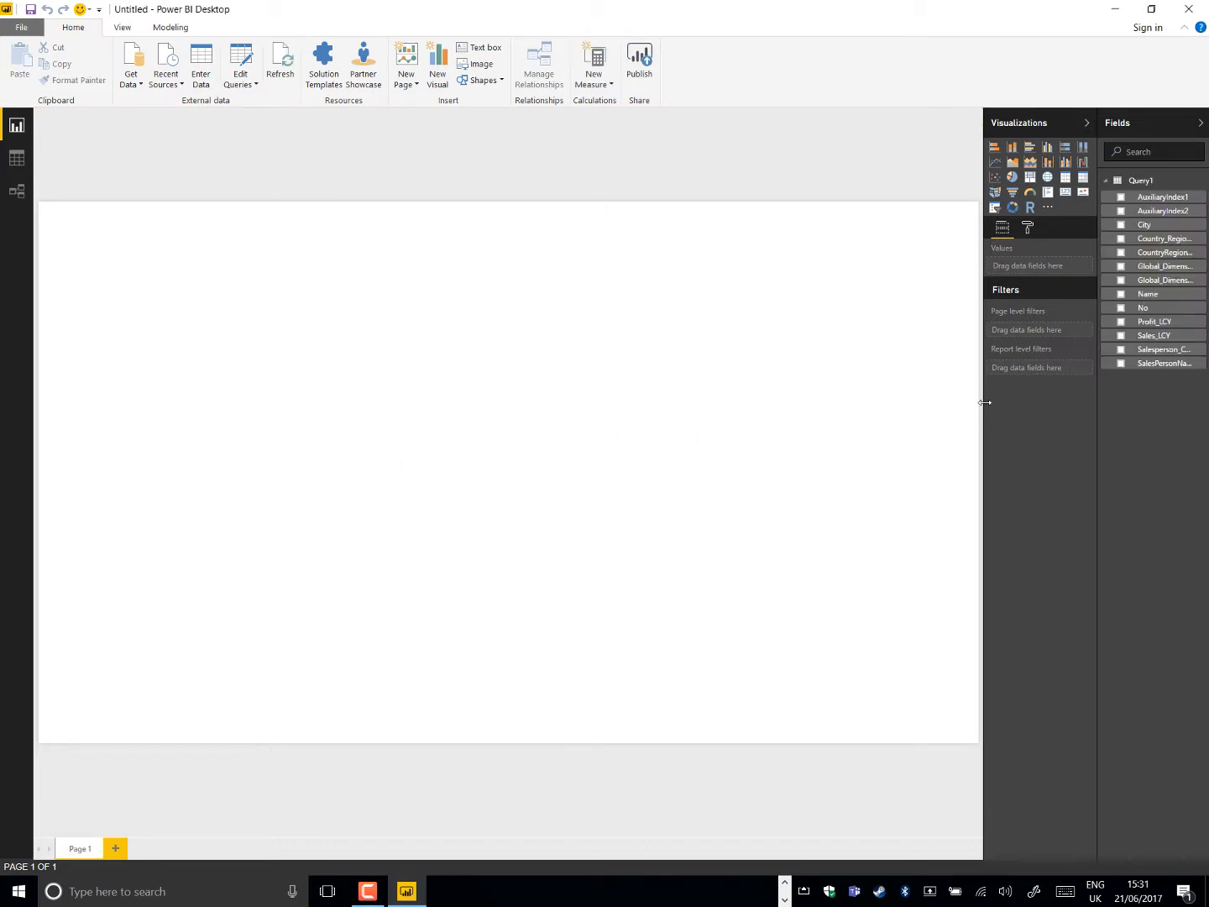
pyautogui.moveTo(983, 404); pyautogui.dragTo(932, 405)
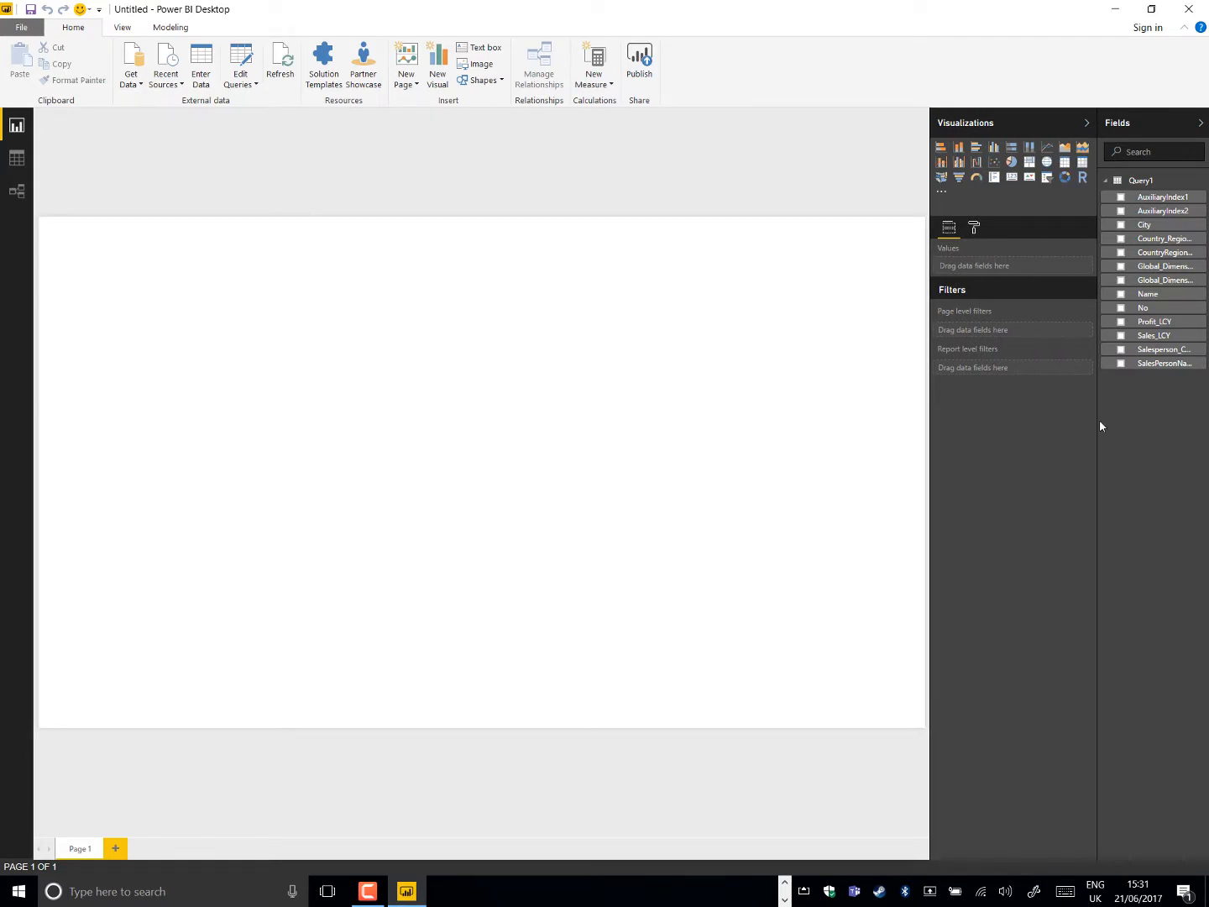
# Load the All Cases sheet from the All Cases.xlsx workbook and show its fields in a widened Fields area
pyautogui.moveTo(1099, 420); pyautogui.dragTo(1058, 419)
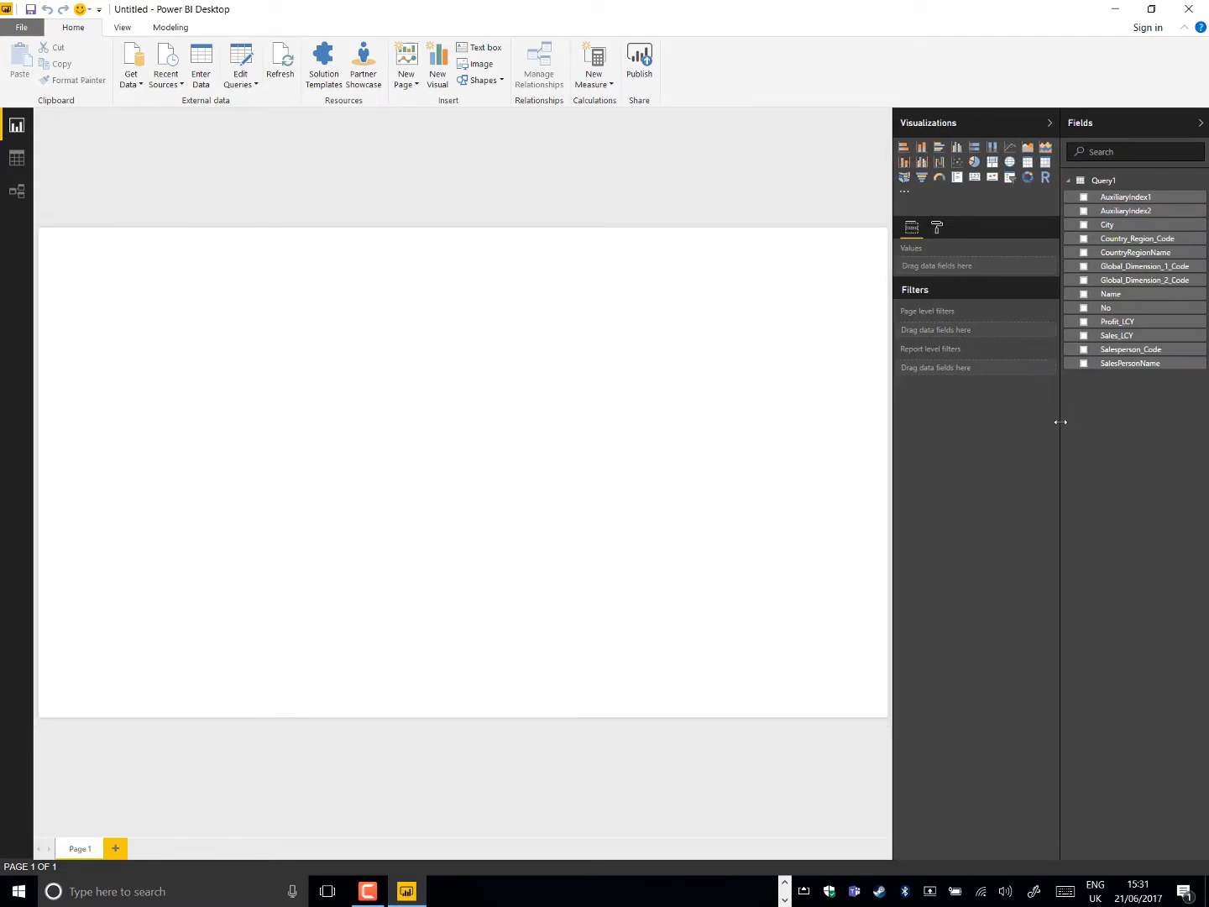
pyautogui.click(134, 91)
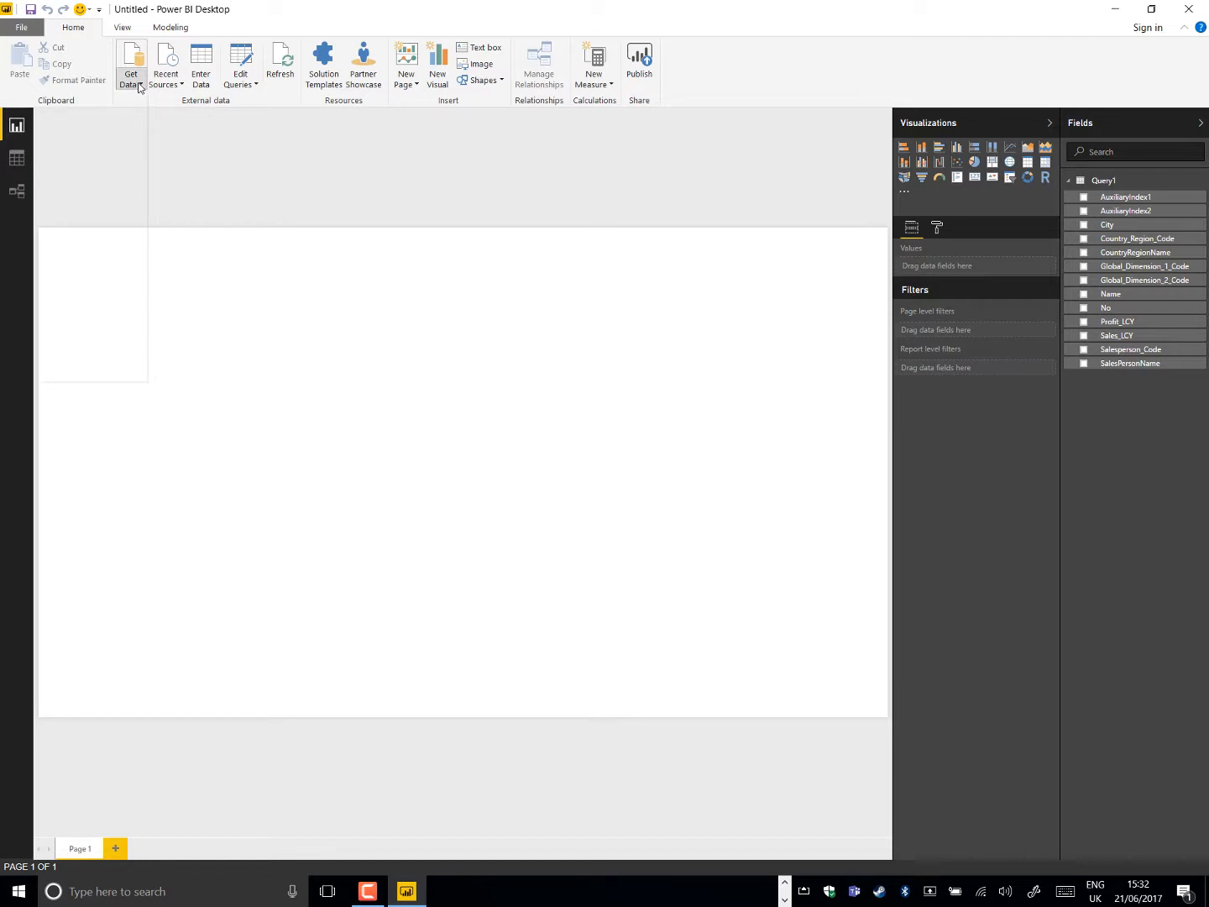
pyautogui.click(137, 84)
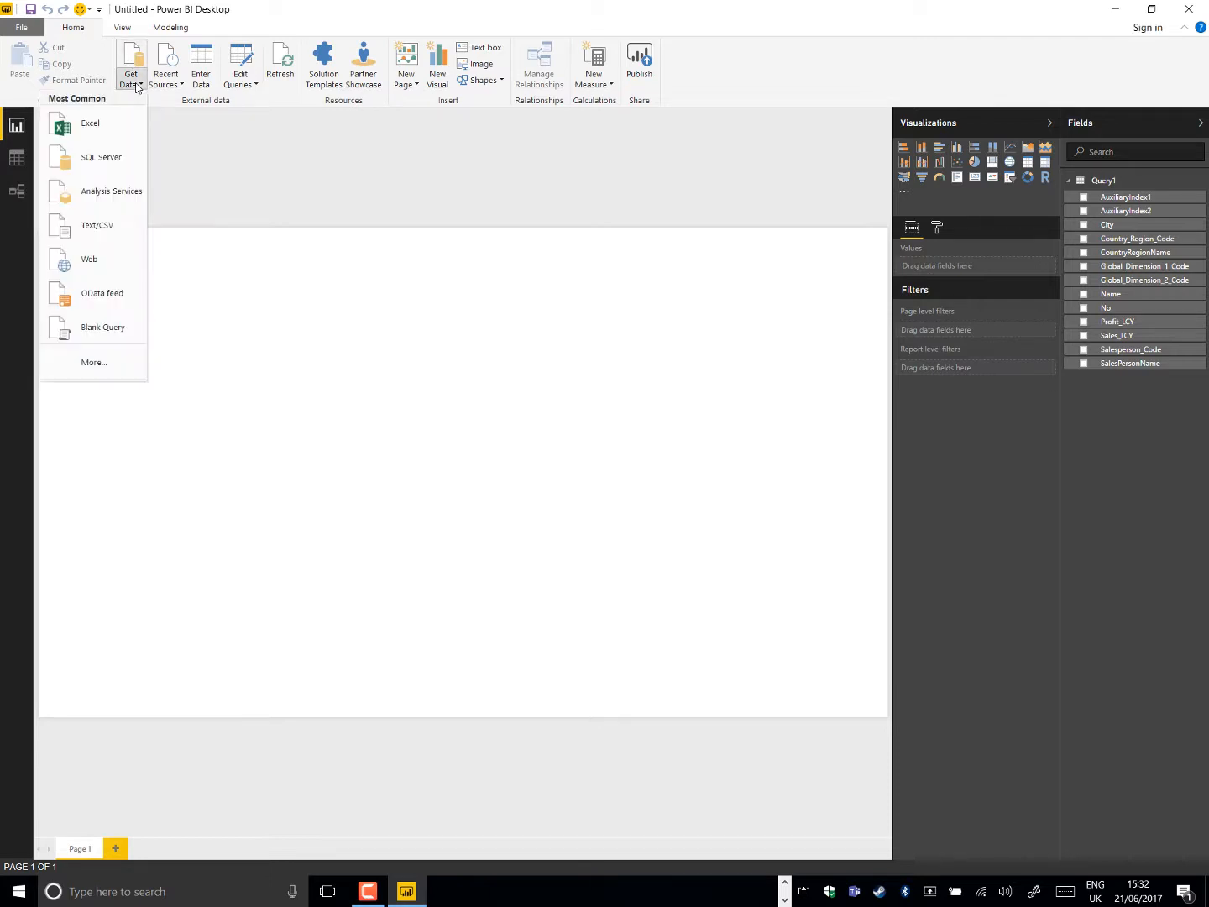
pyautogui.click(118, 125)
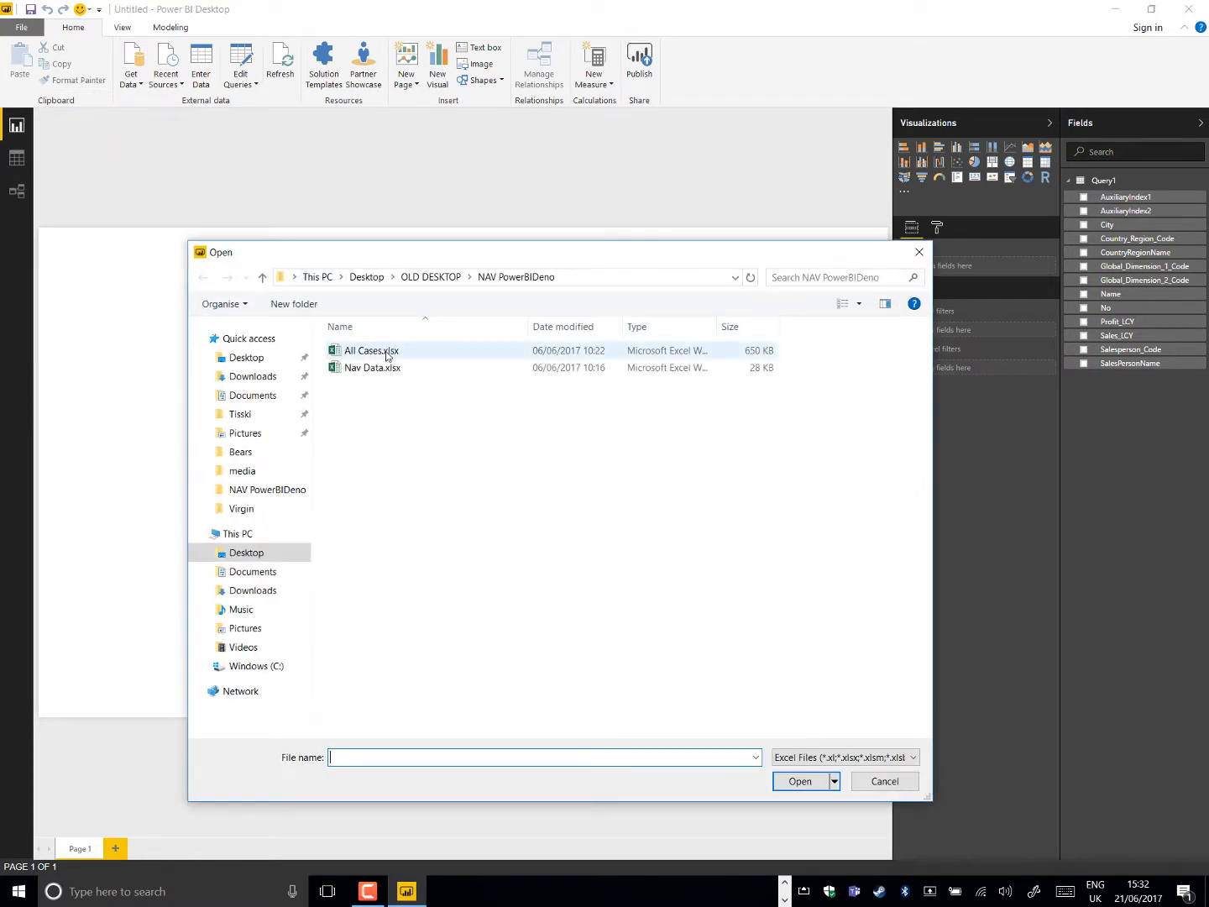
pyautogui.click(386, 352)
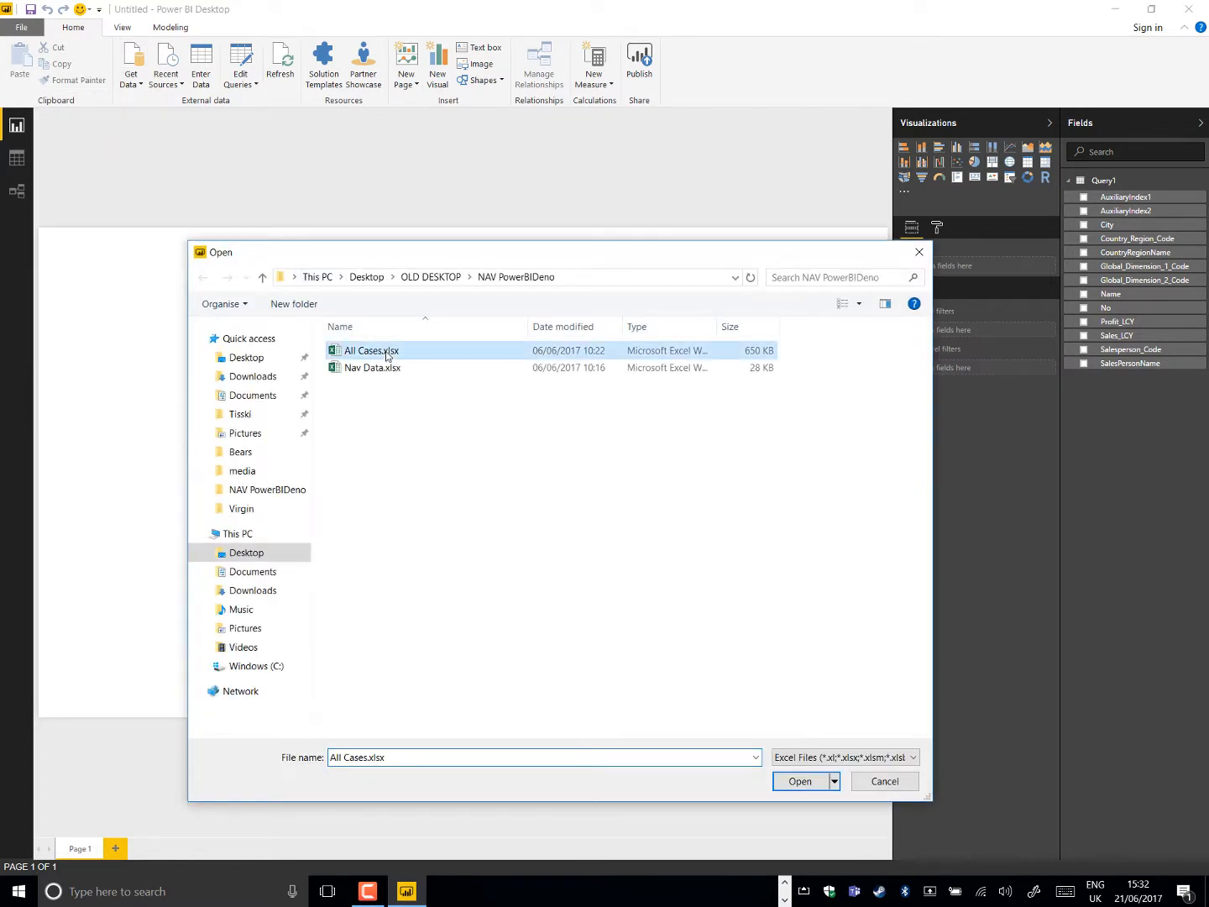
pyautogui.click(779, 788)
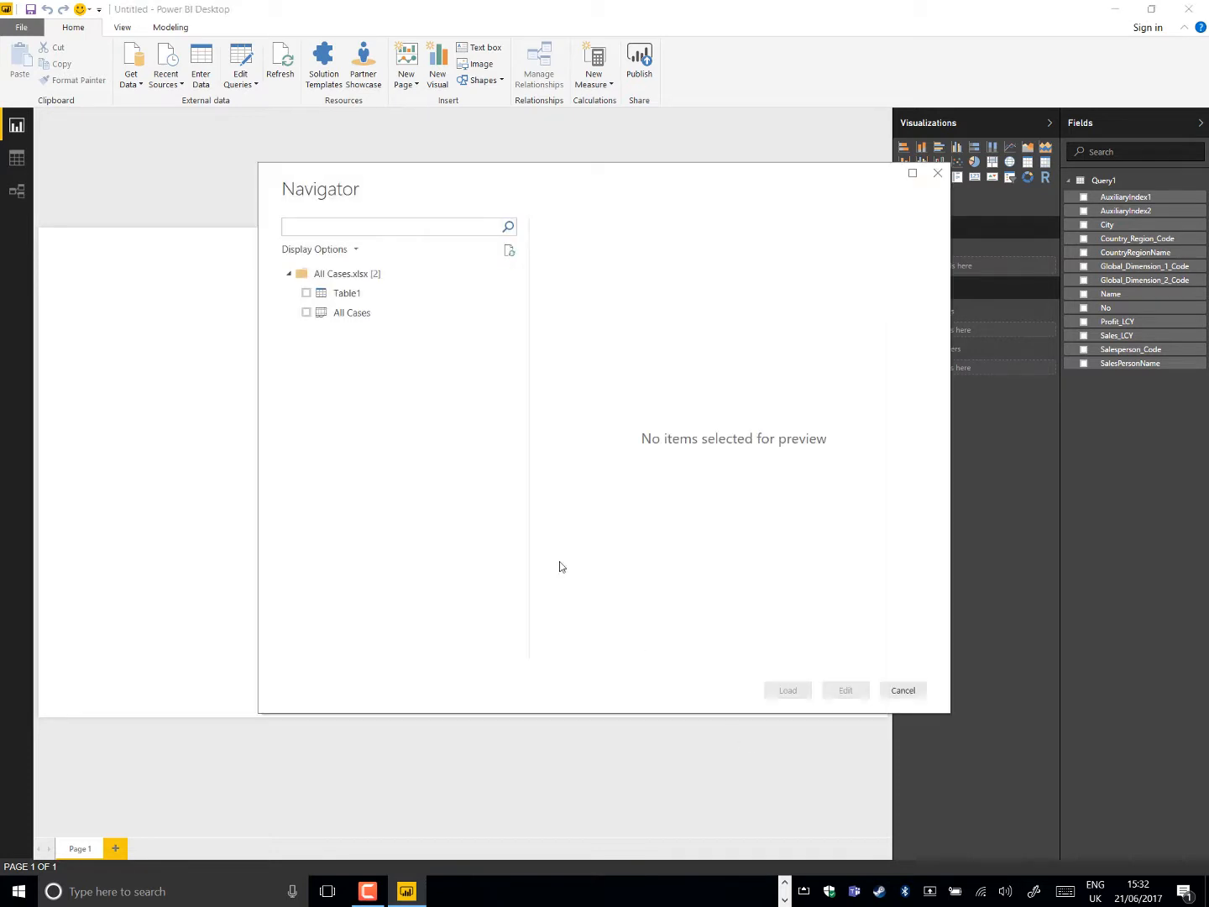
pyautogui.click(306, 313)
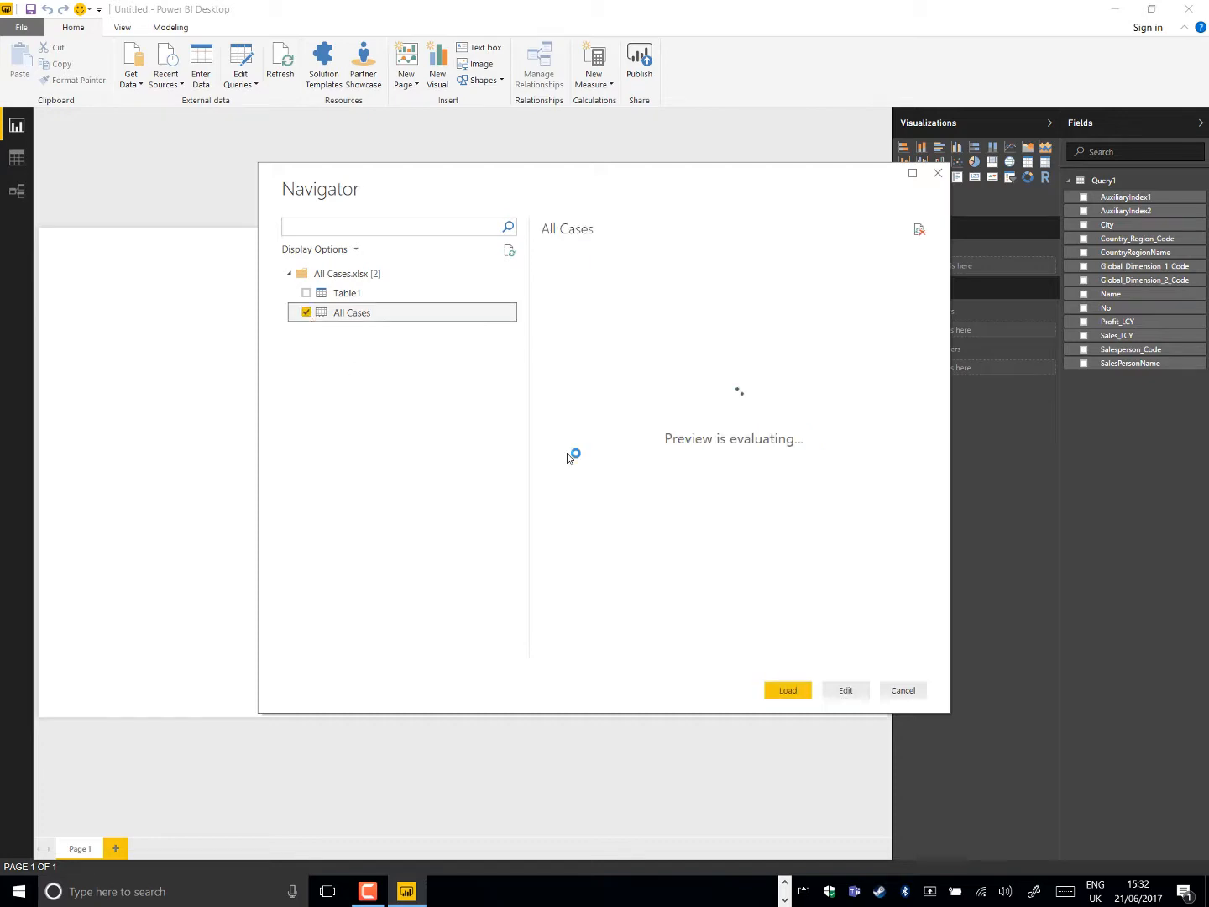
pyautogui.moveTo(626, 657)
pyautogui.mouseDown()
pyautogui.moveTo(714, 655)
pyautogui.moveTo(627, 656)
pyautogui.mouseUp()
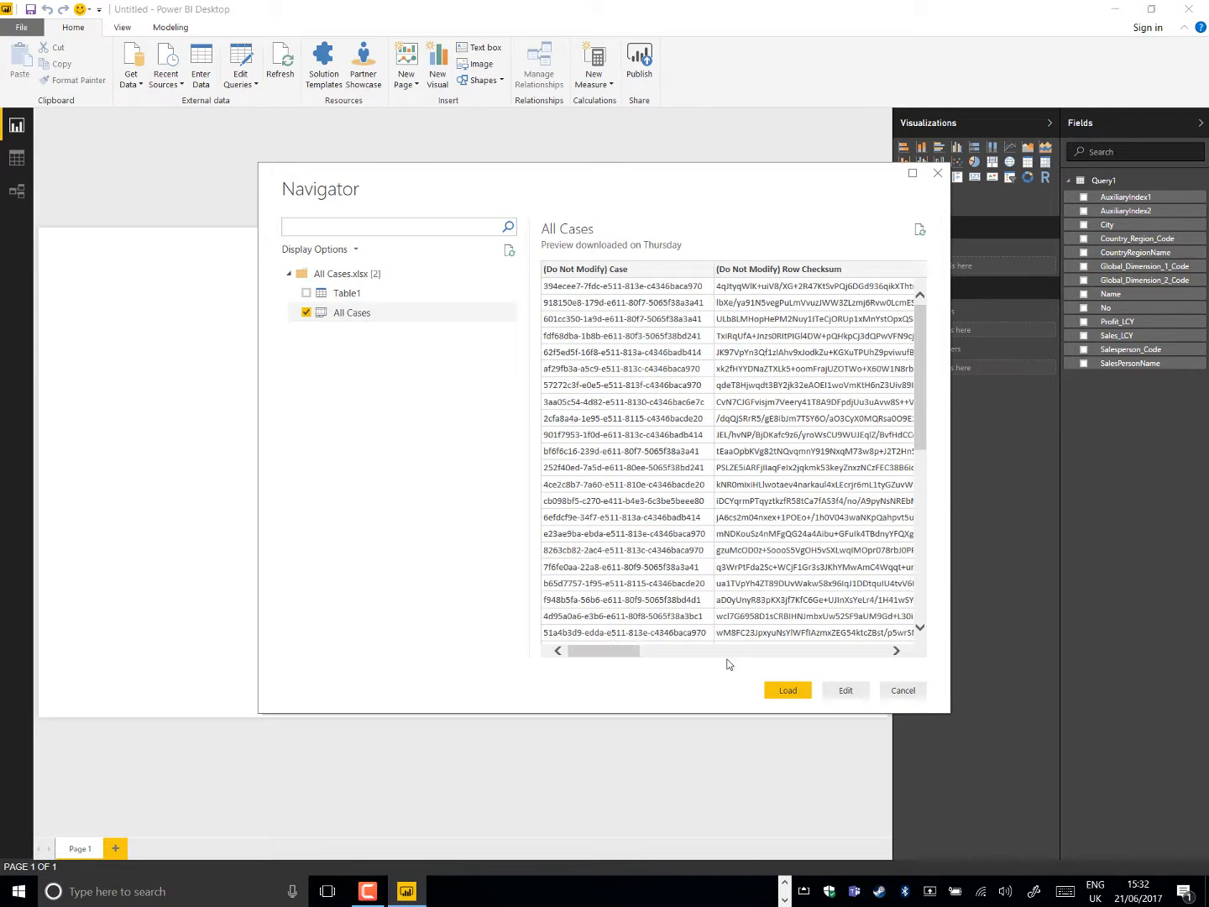
pyautogui.click(778, 689)
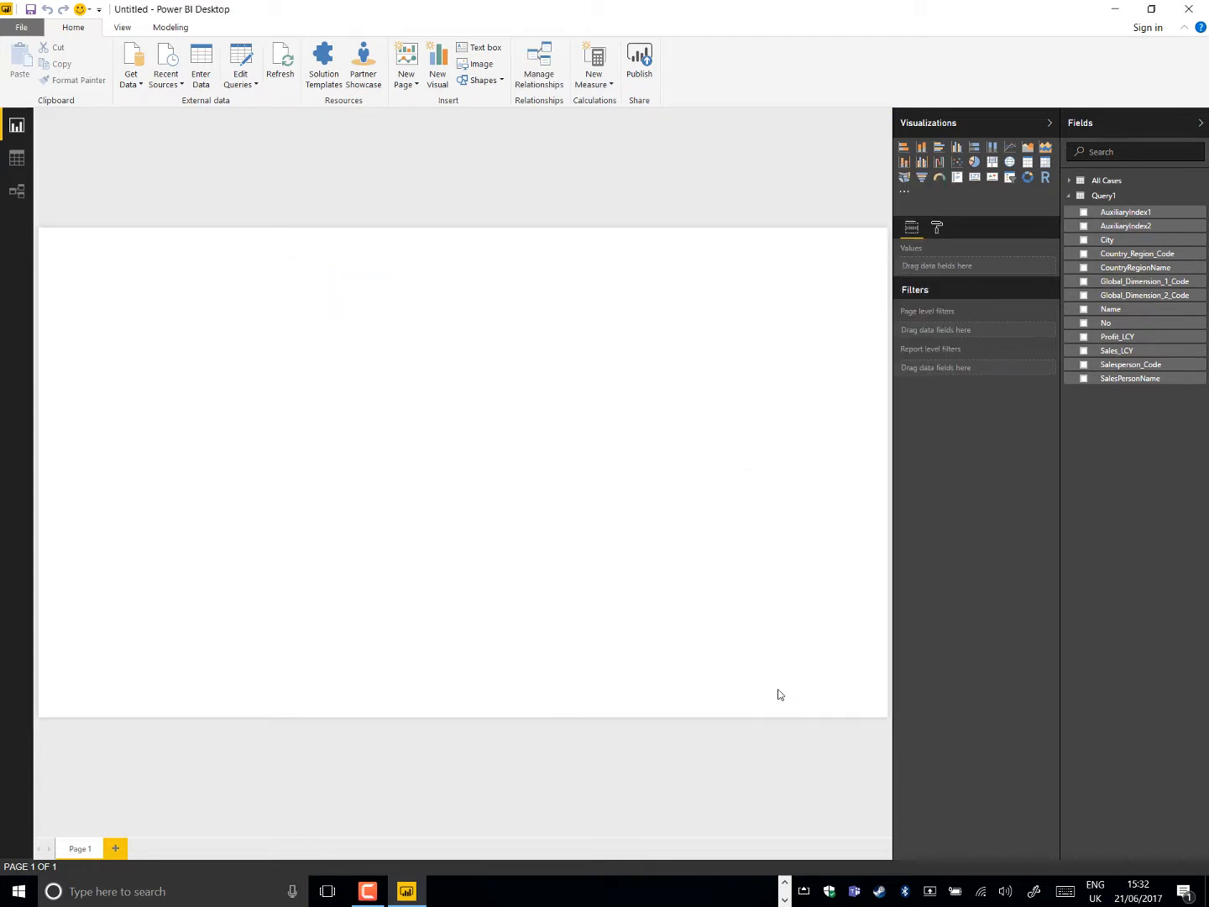
pyautogui.click(1069, 182)
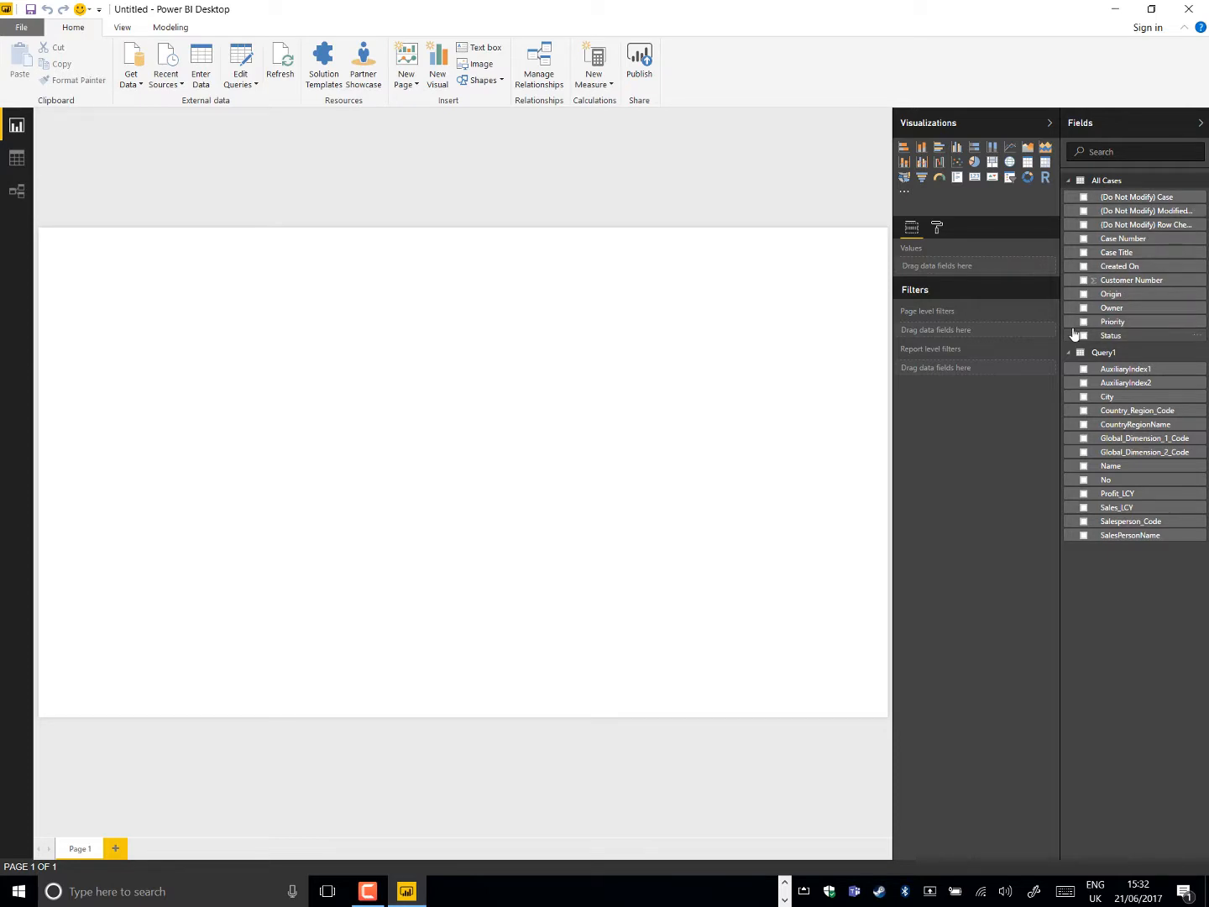
pyautogui.moveTo(1049, 323); pyautogui.dragTo(986, 321)
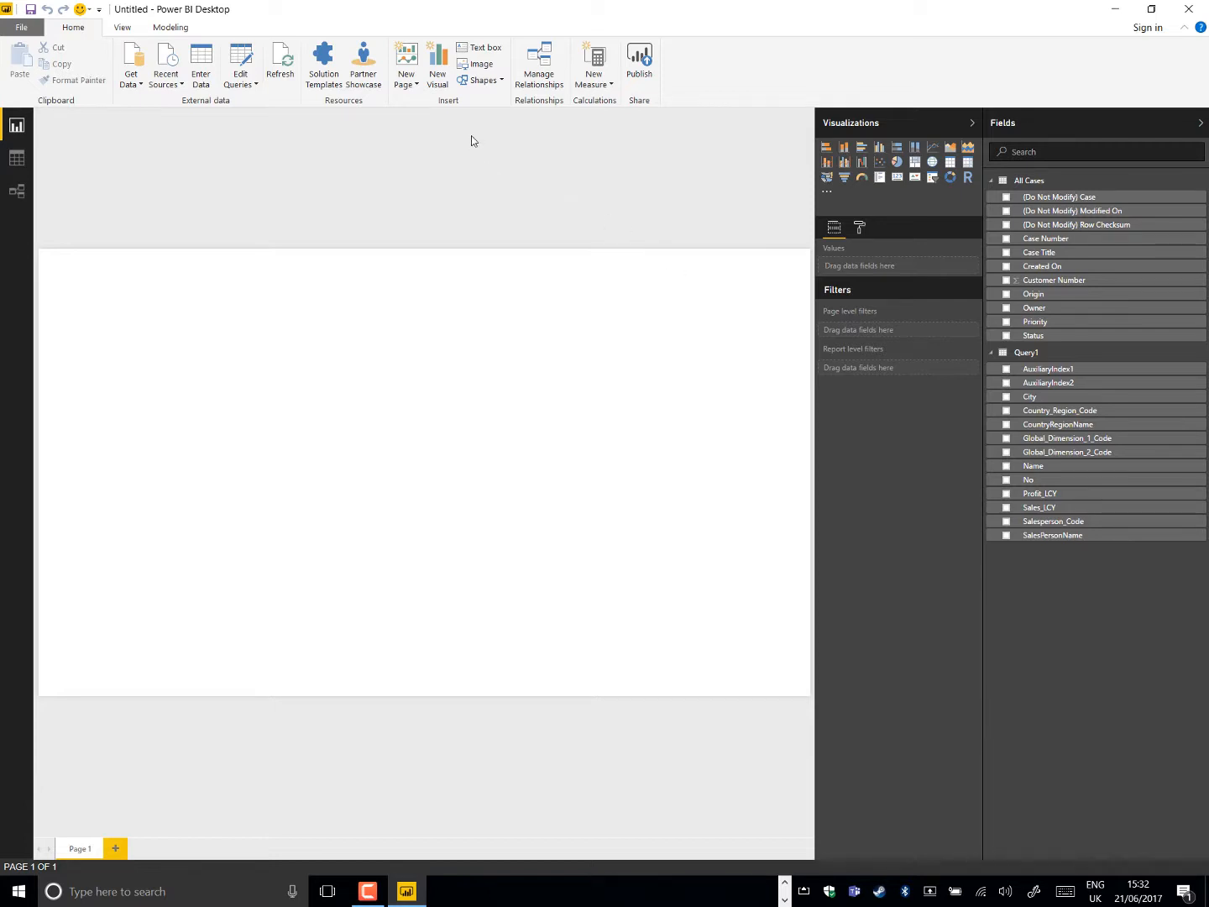
# Create an active one-to-one relationship between the No column of Query1 and the Customer Number column of All Cases
pyautogui.click(530, 82)
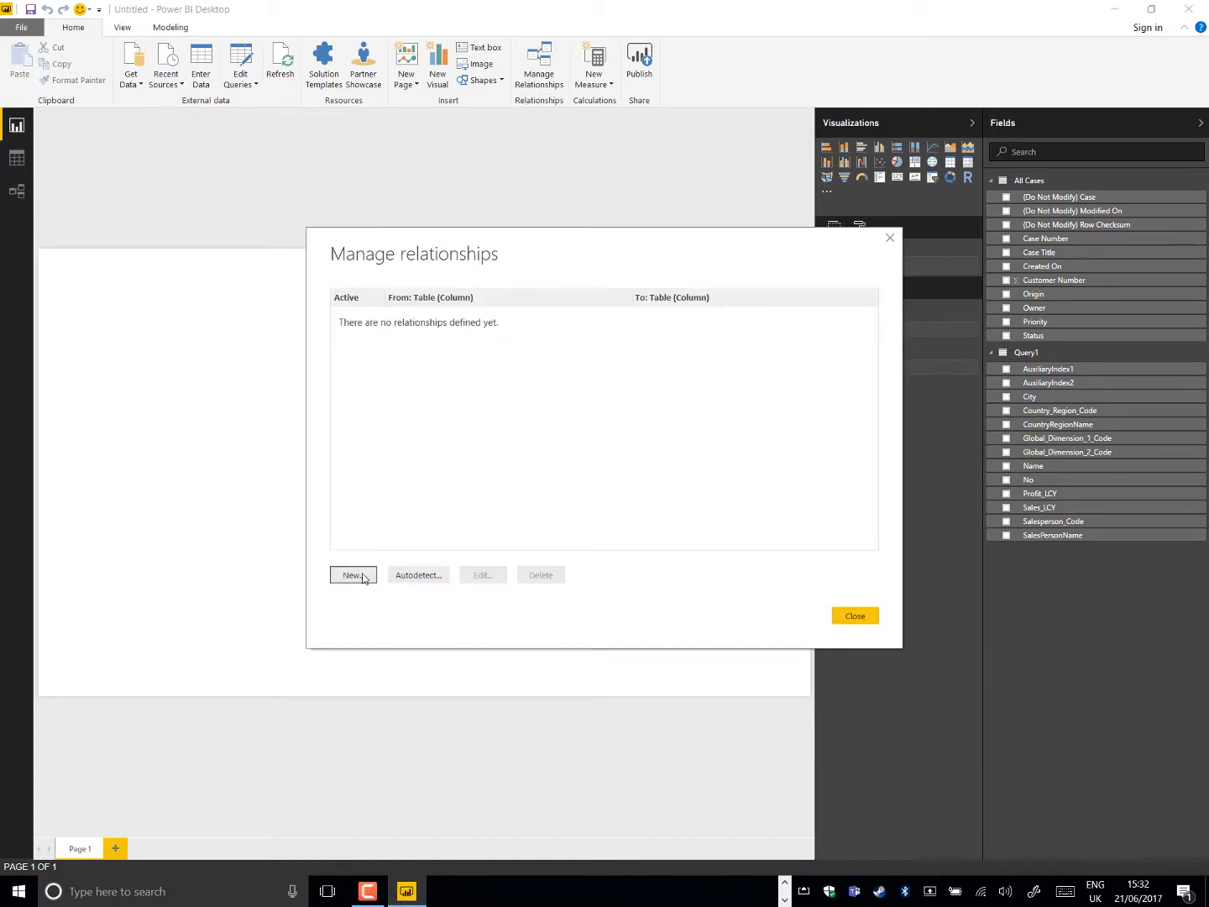
pyautogui.click(362, 574)
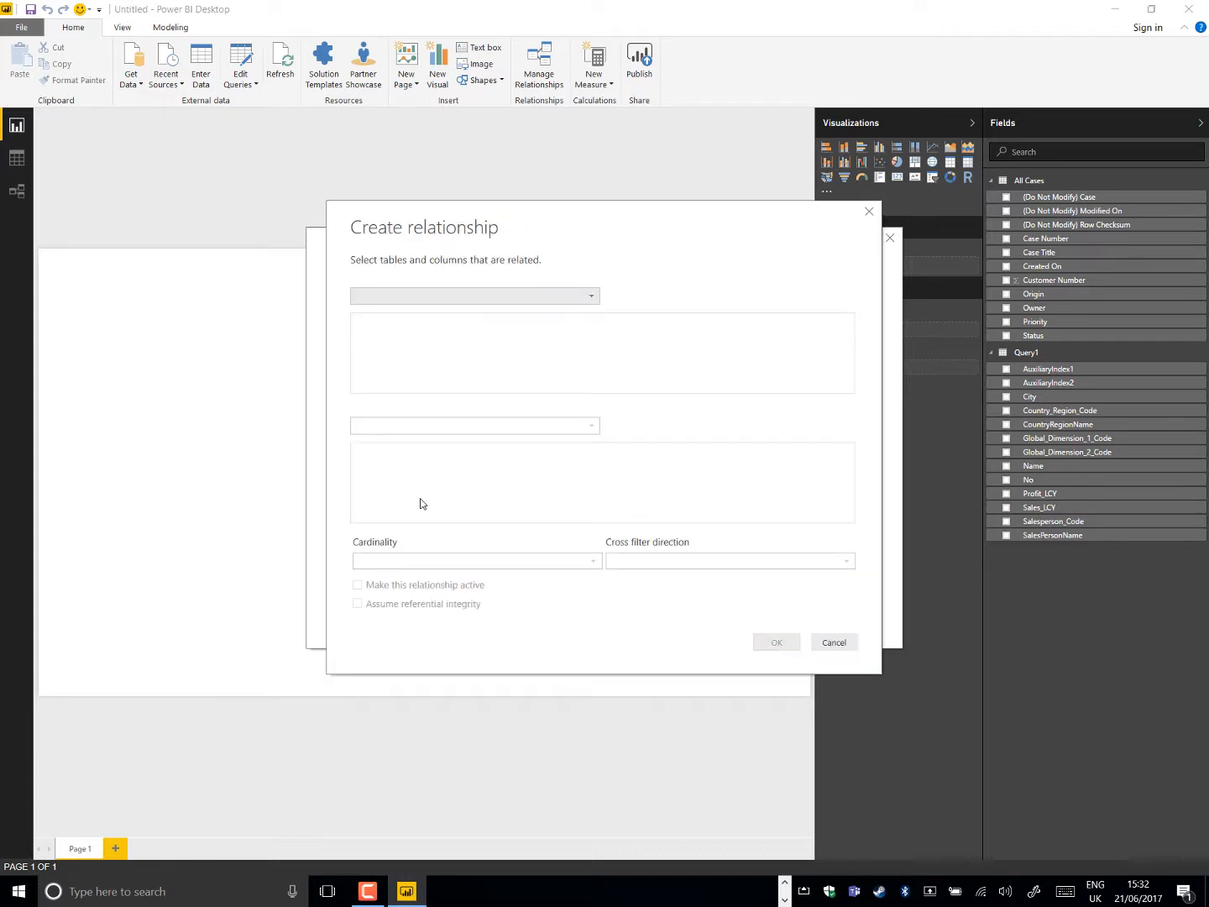
pyautogui.click(592, 297)
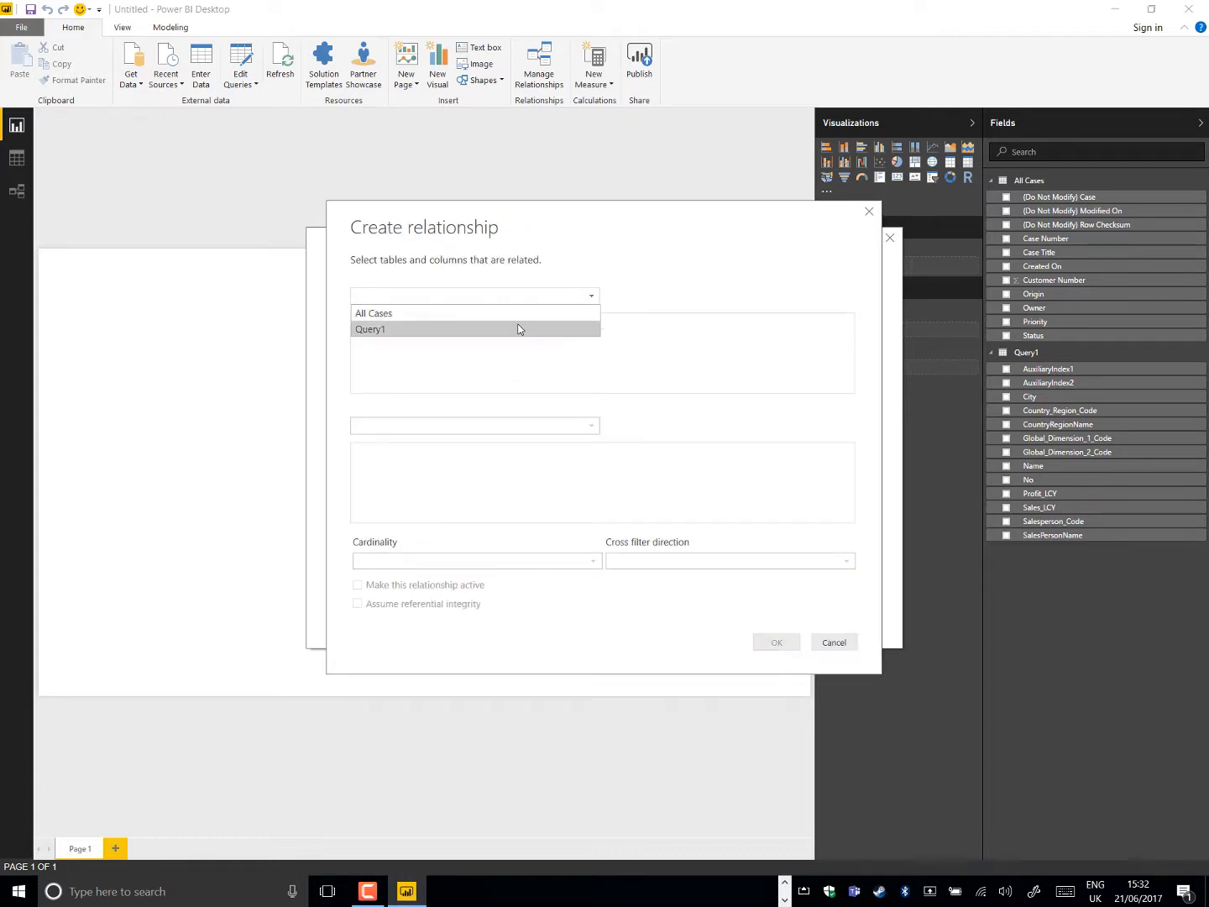
pyautogui.click(521, 329)
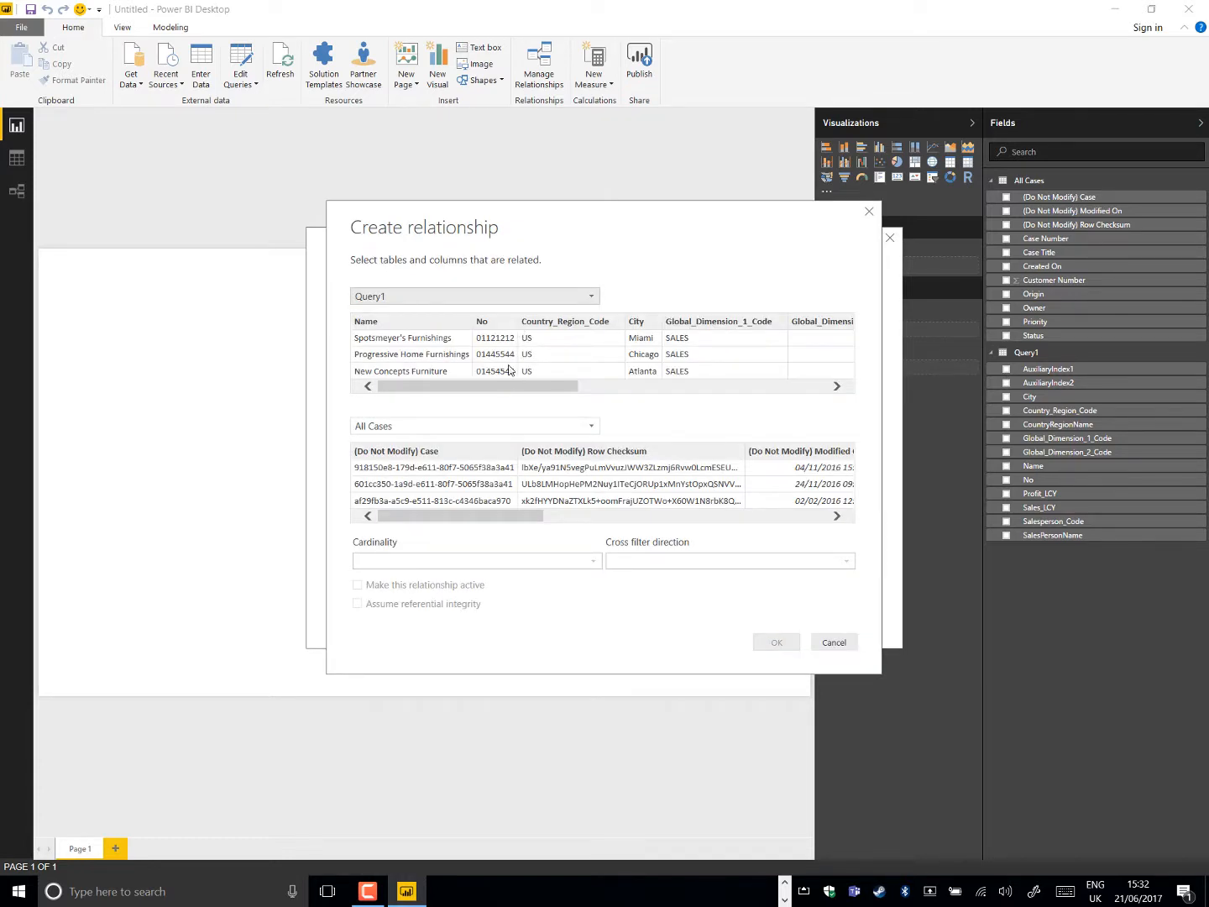
pyautogui.click(496, 324)
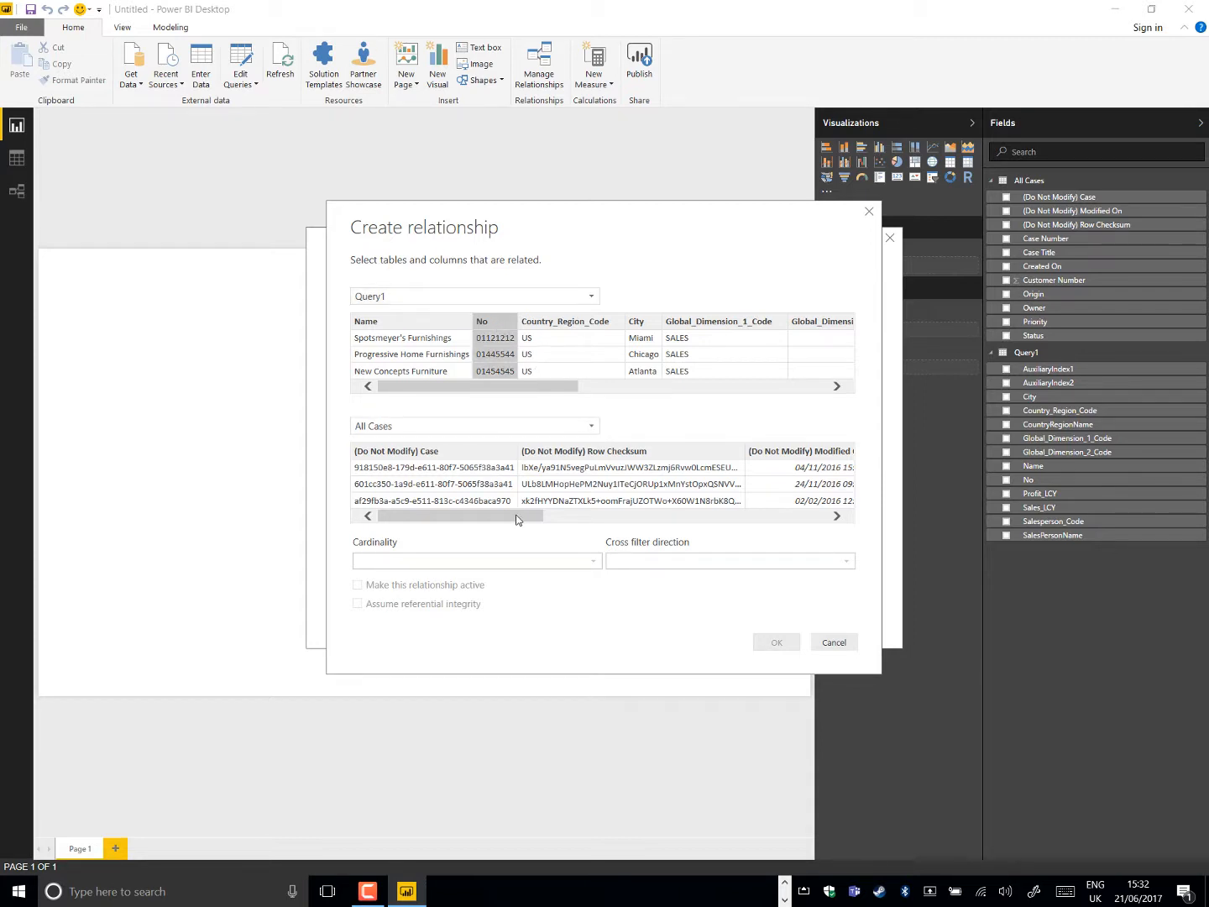
pyautogui.moveTo(517, 517); pyautogui.dragTo(766, 504)
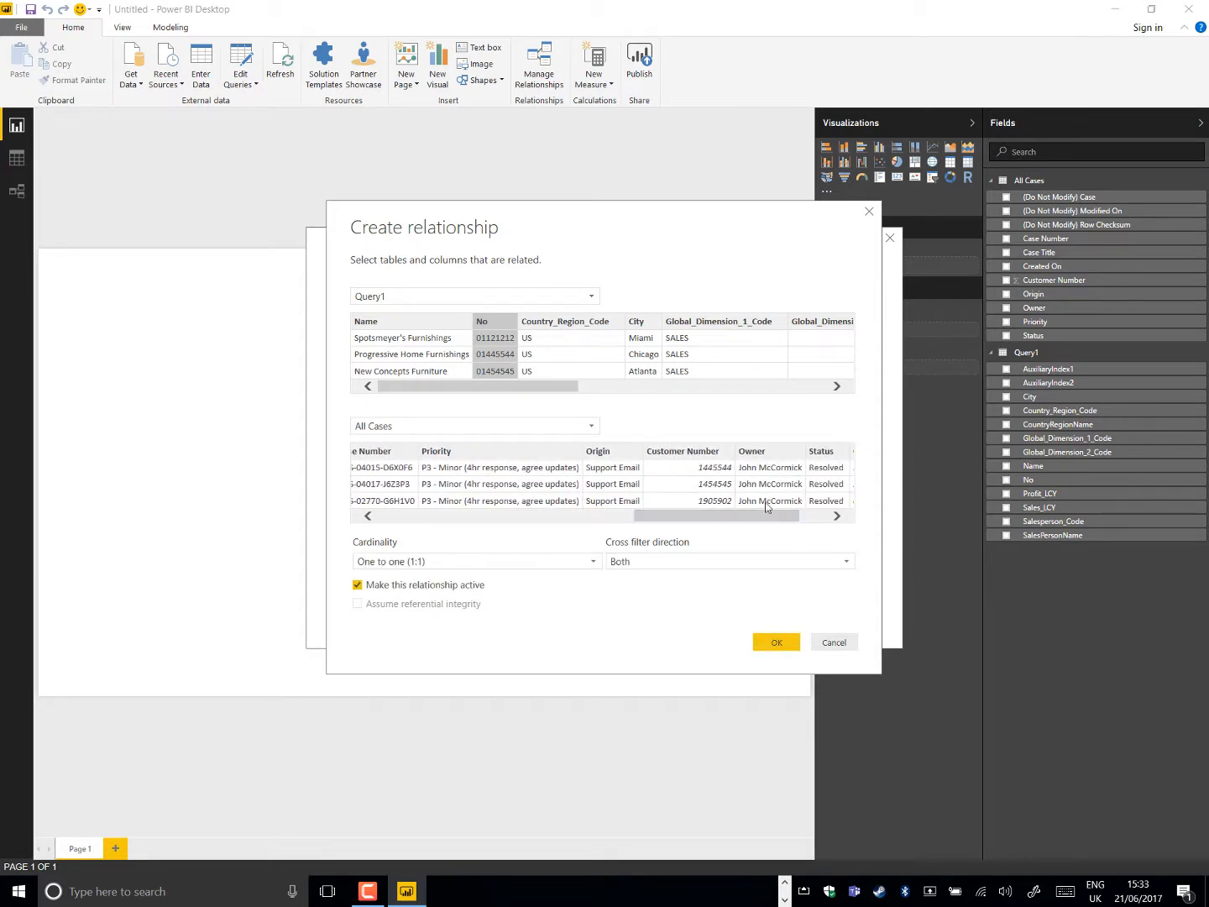
pyautogui.click(691, 461)
pyautogui.click(779, 643)
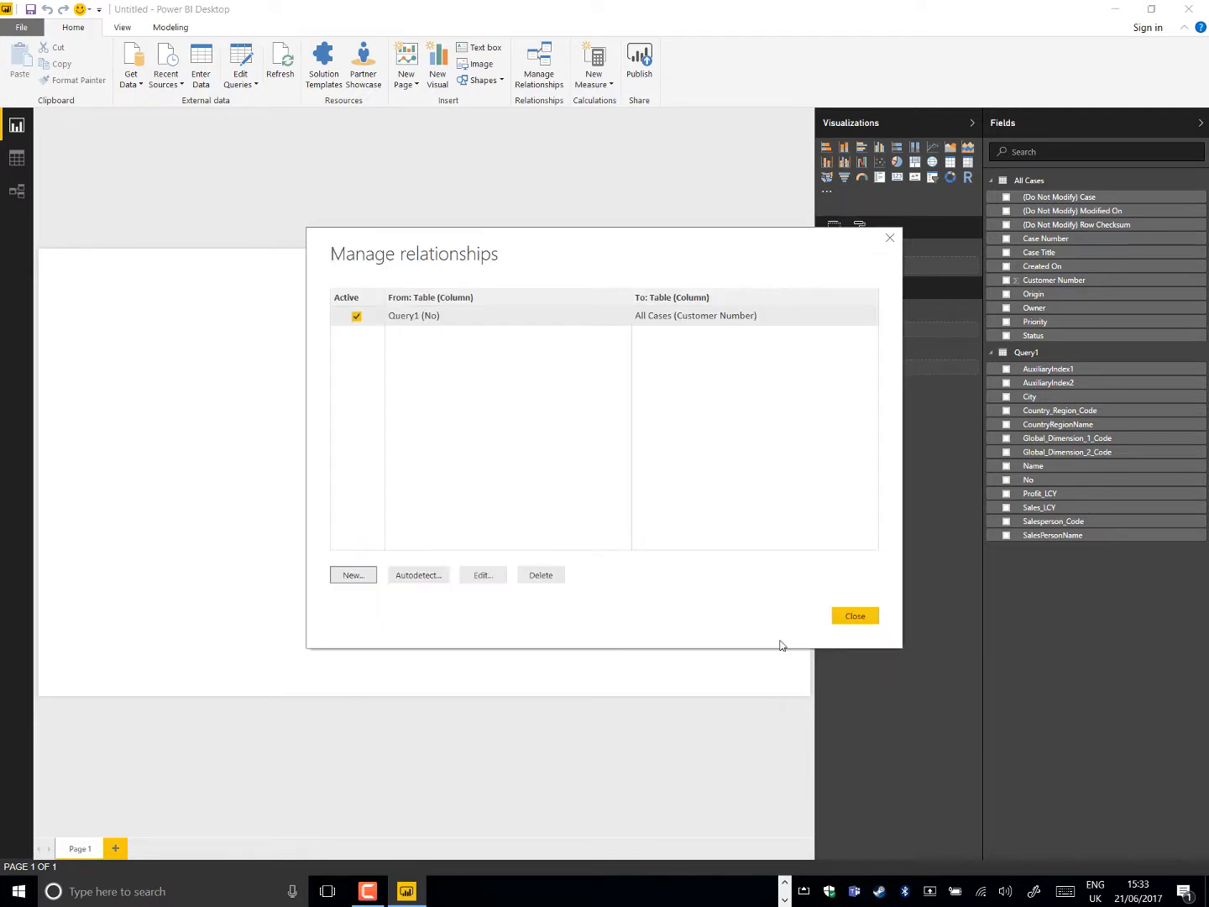
pyautogui.click(854, 616)
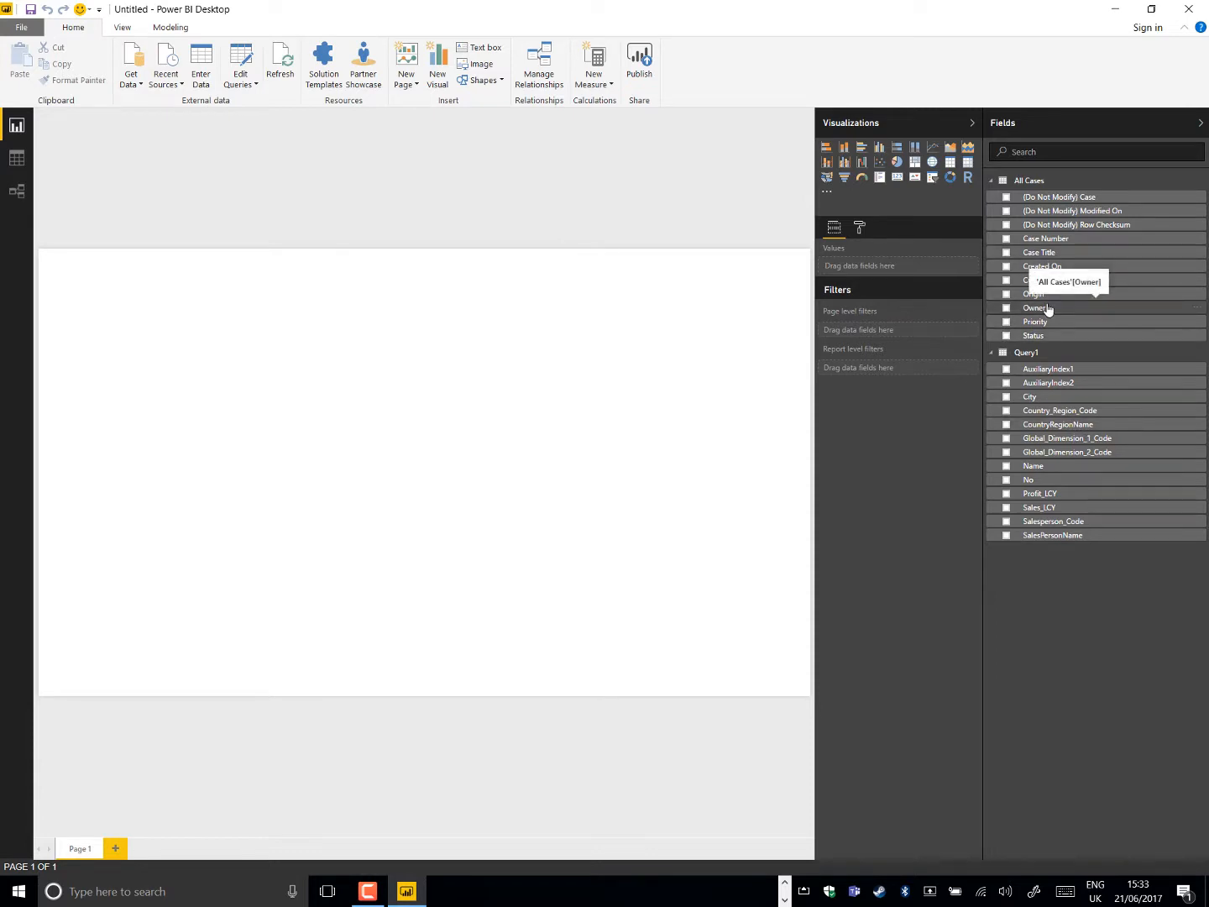
# Add a treemap to the report page and enlarge it to fill more than half of the page
pyautogui.click(914, 167)
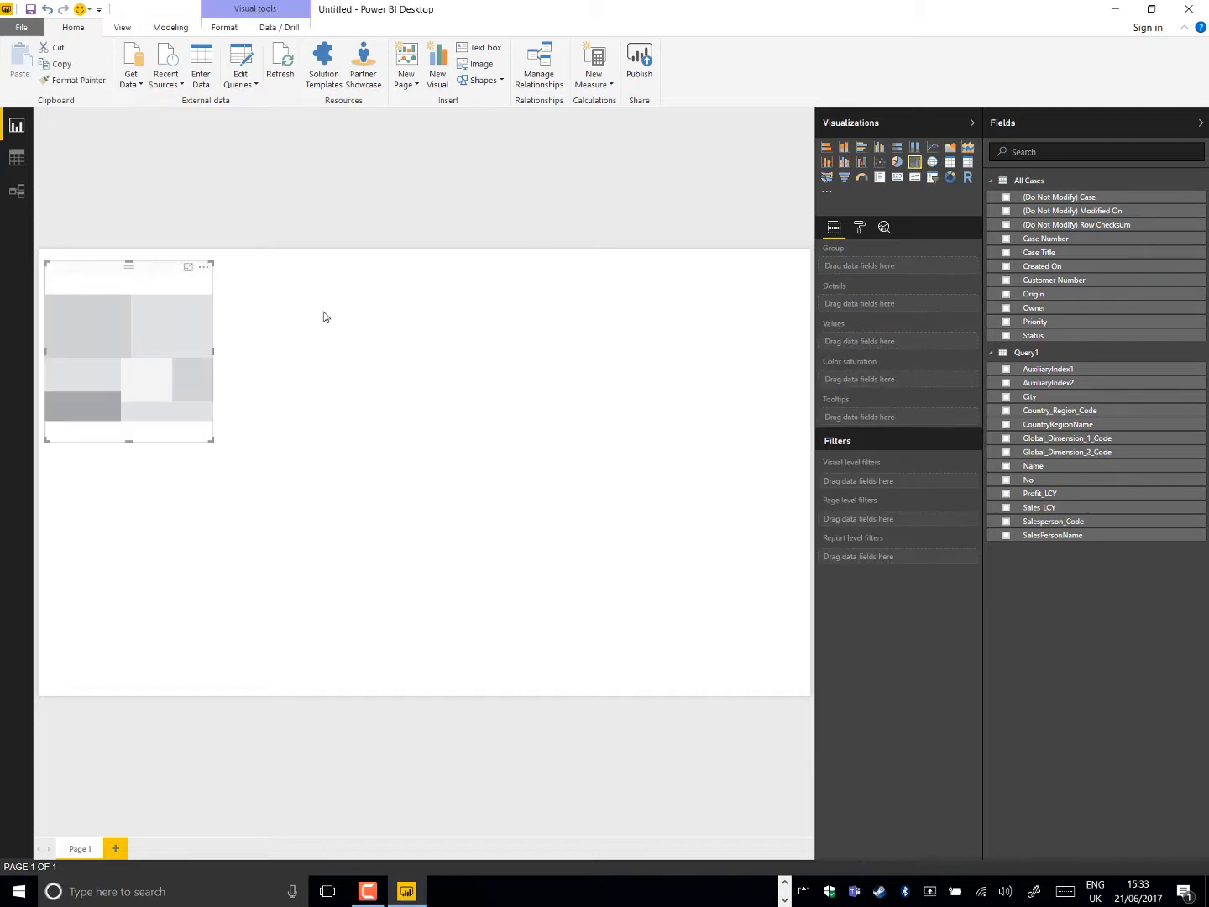
pyautogui.moveTo(212, 439); pyautogui.dragTo(488, 662)
pyautogui.click(656, 488)
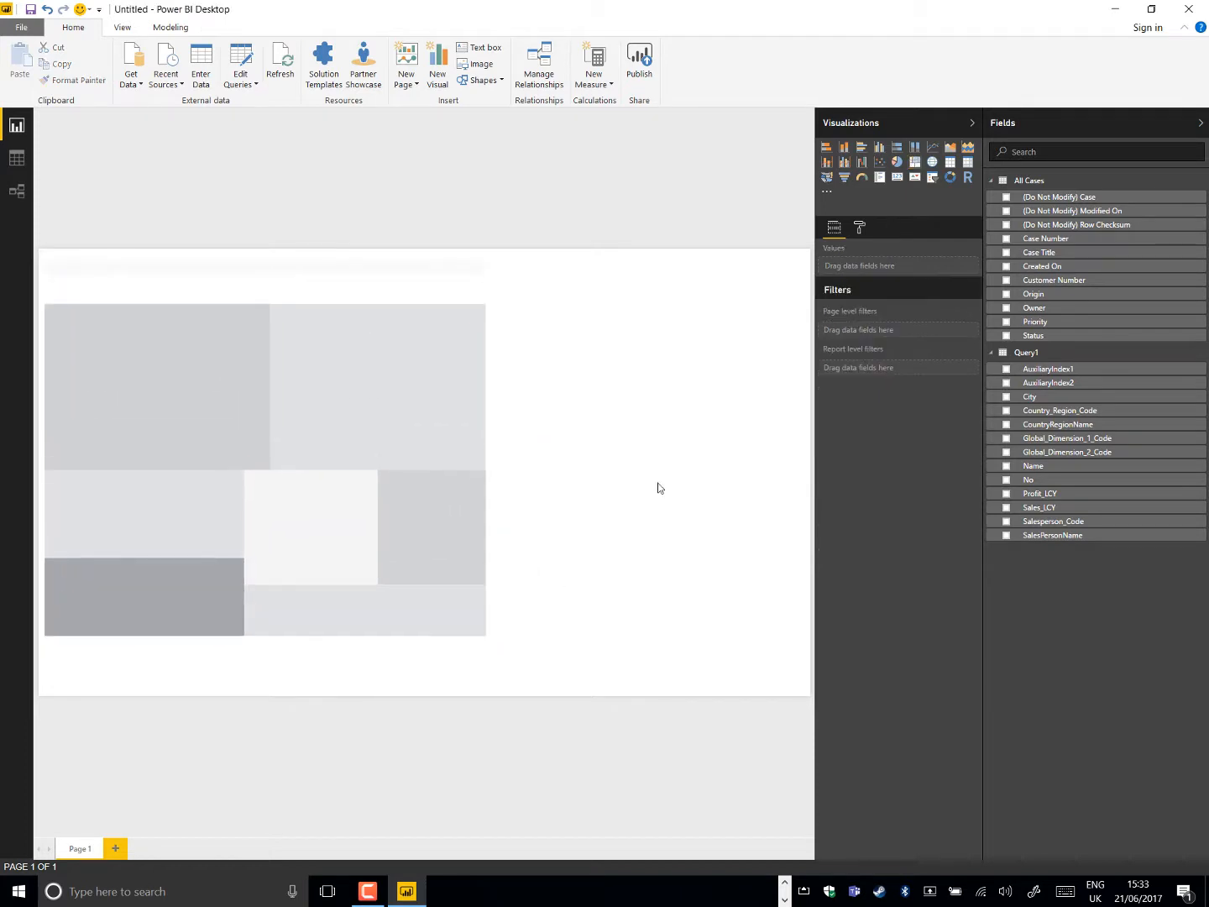
pyautogui.click(428, 410)
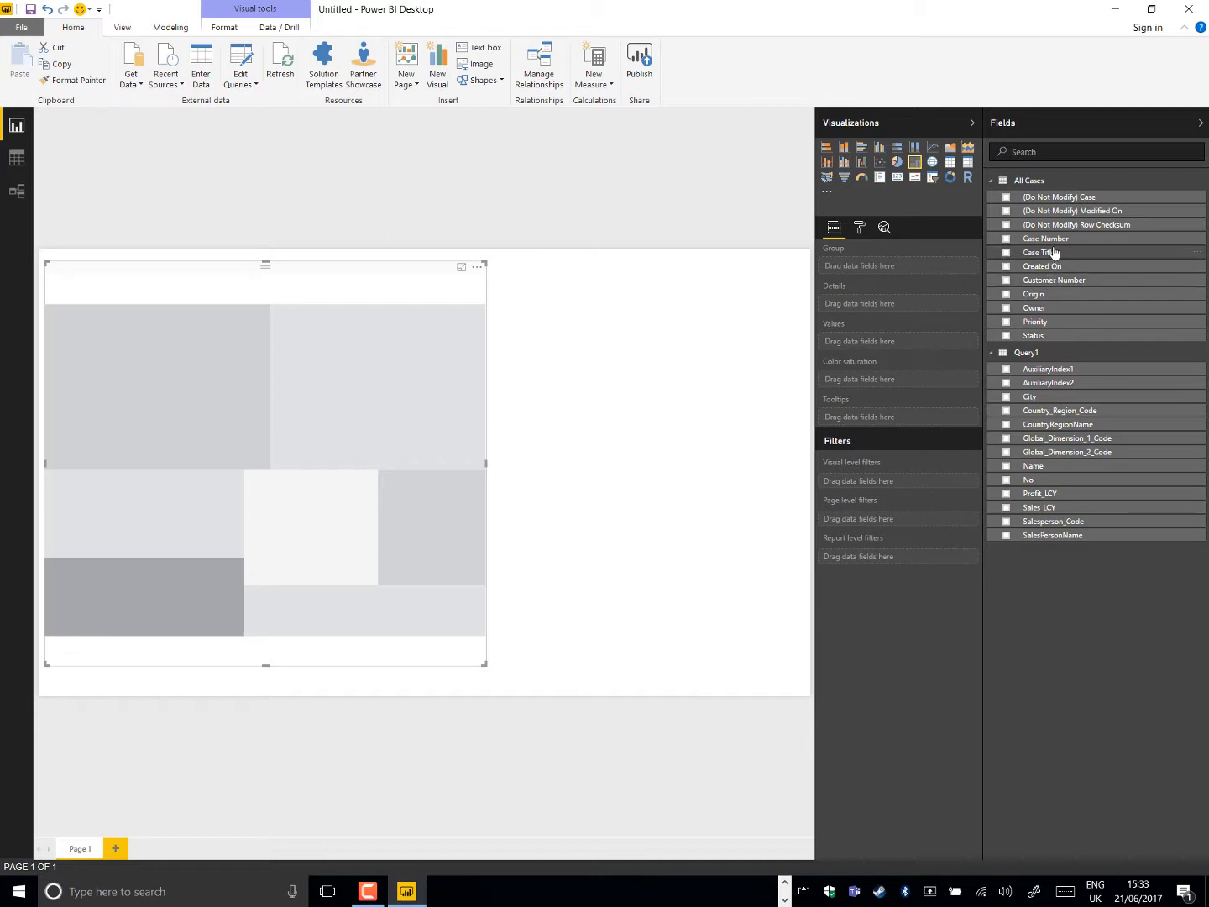
# Show the count of Case Number grouped by Name in the treemap, briefly trying it as a stacked column chart
pyautogui.moveTo(1052, 244); pyautogui.dragTo(942, 334)
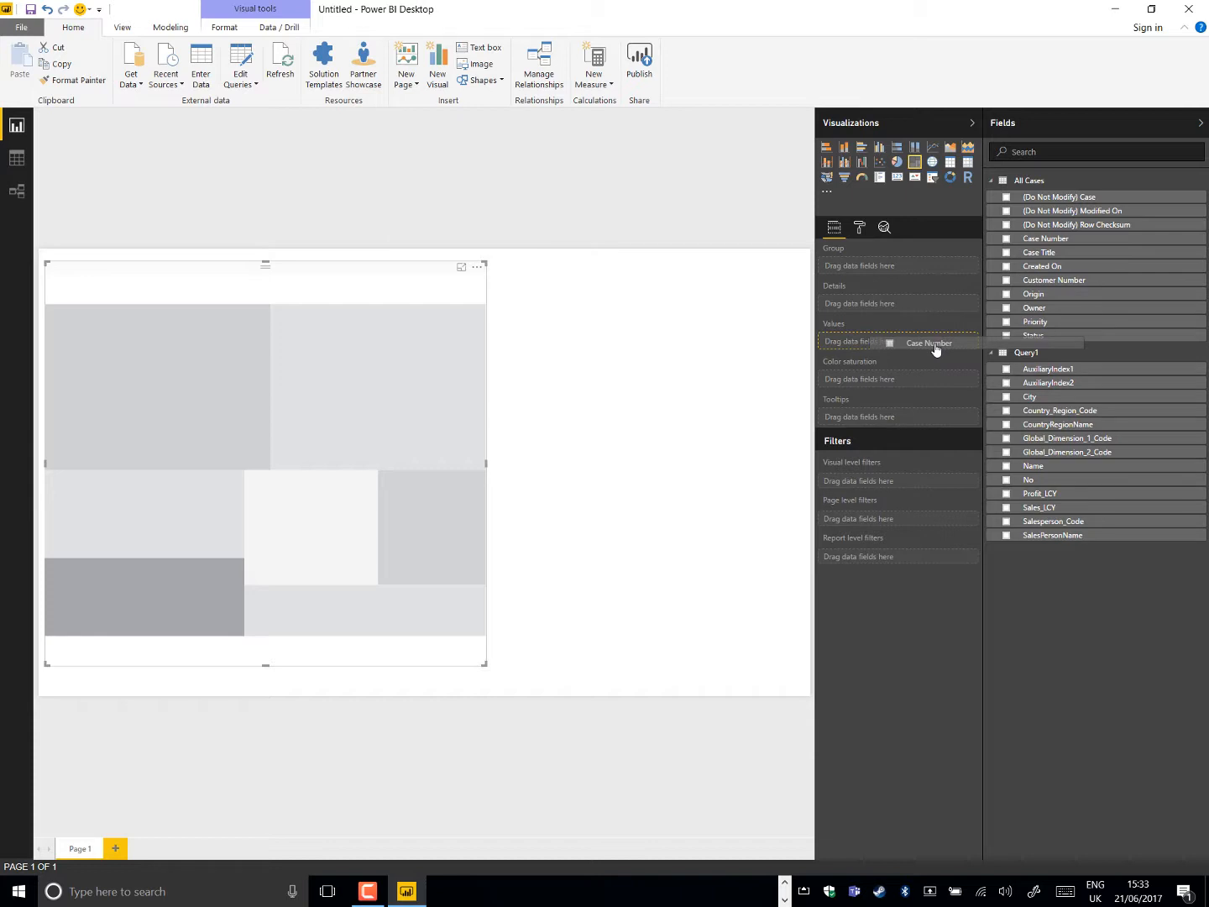
pyautogui.moveTo(935, 350); pyautogui.dragTo(935, 350)
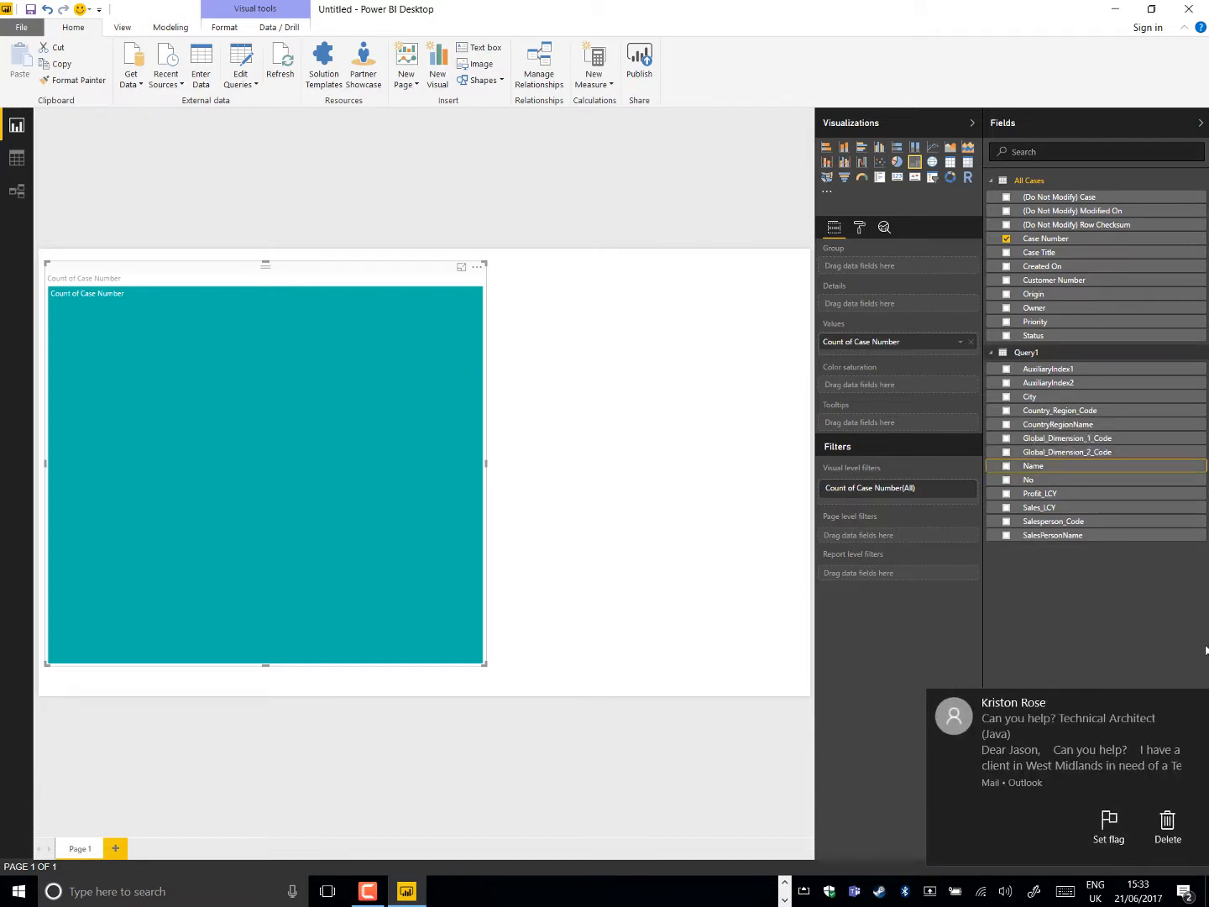
pyautogui.click(1196, 695)
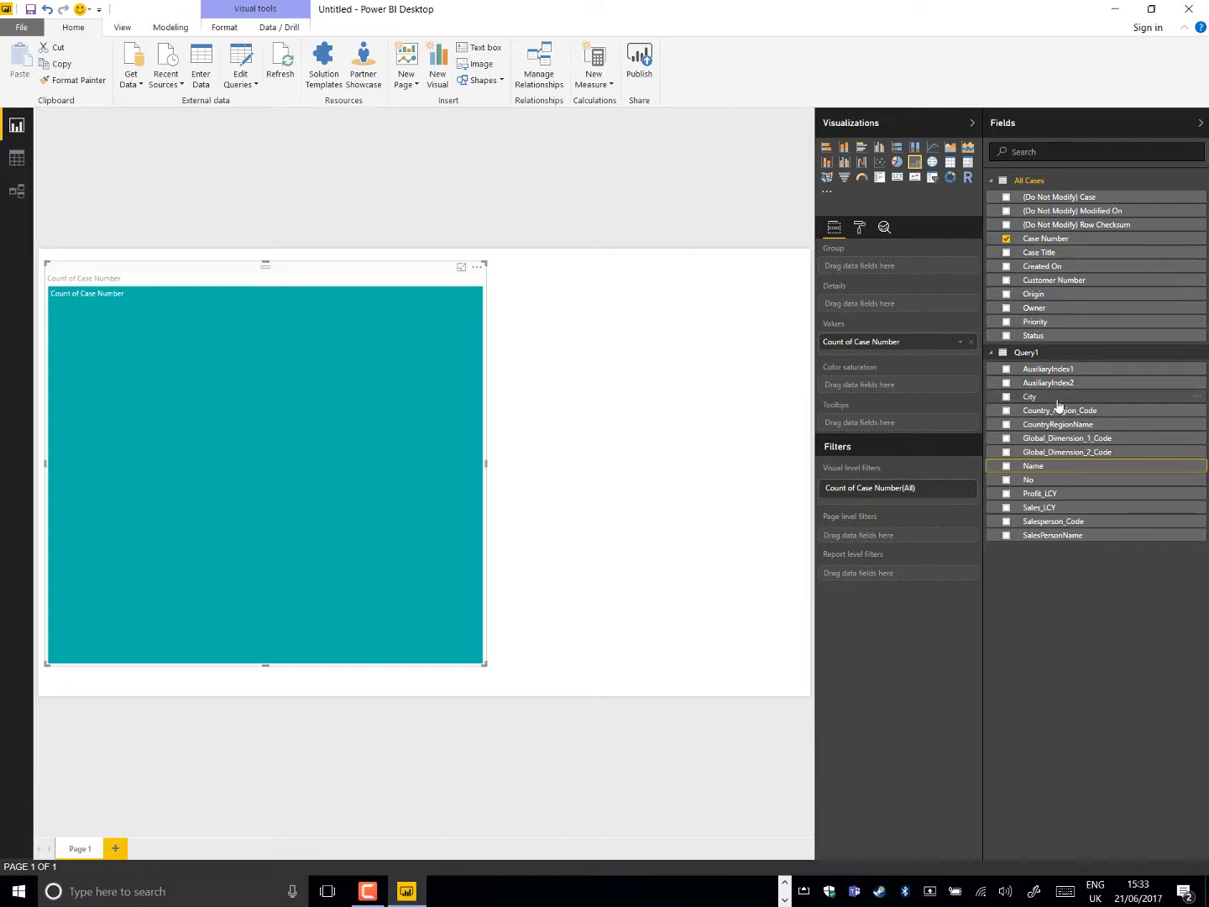
pyautogui.moveTo(1050, 469); pyautogui.dragTo(911, 268)
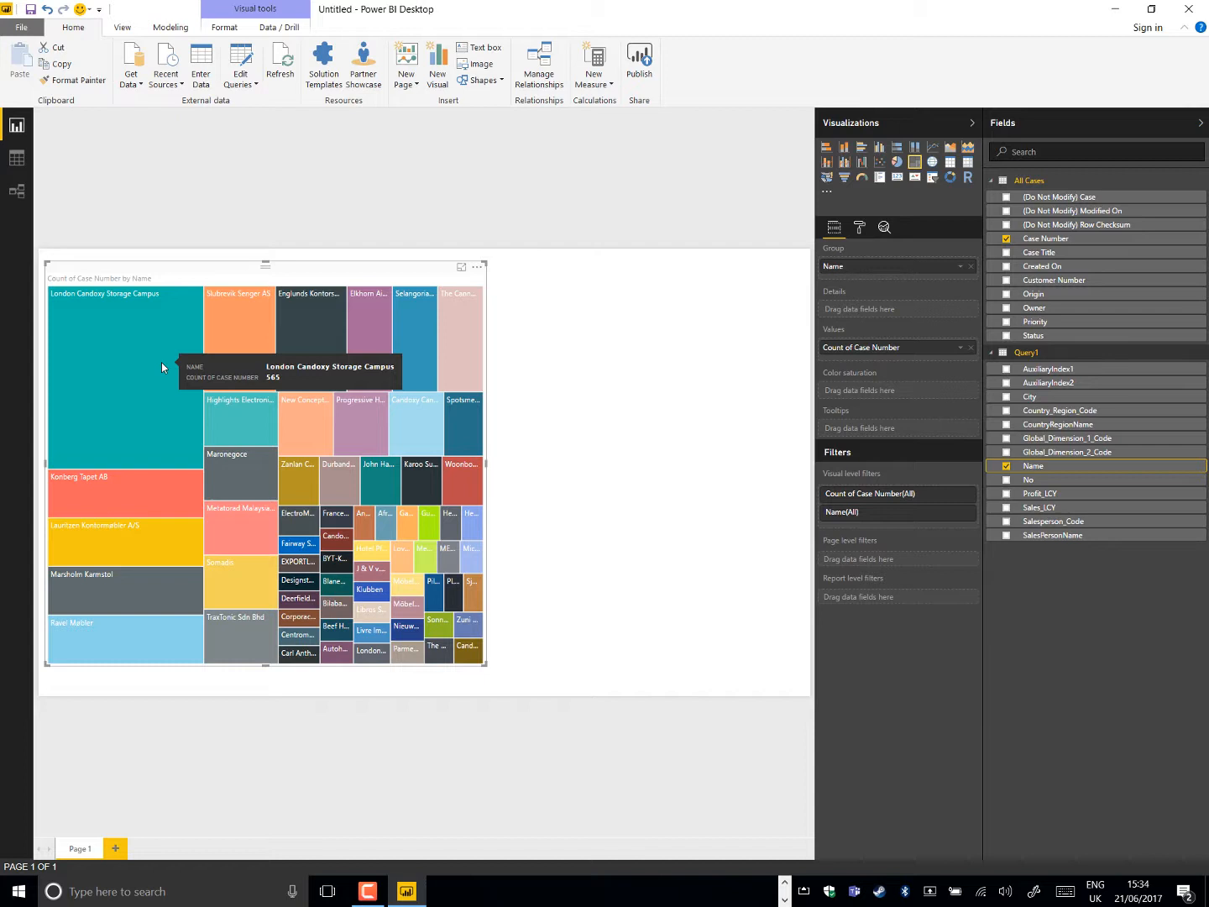
pyautogui.click(845, 151)
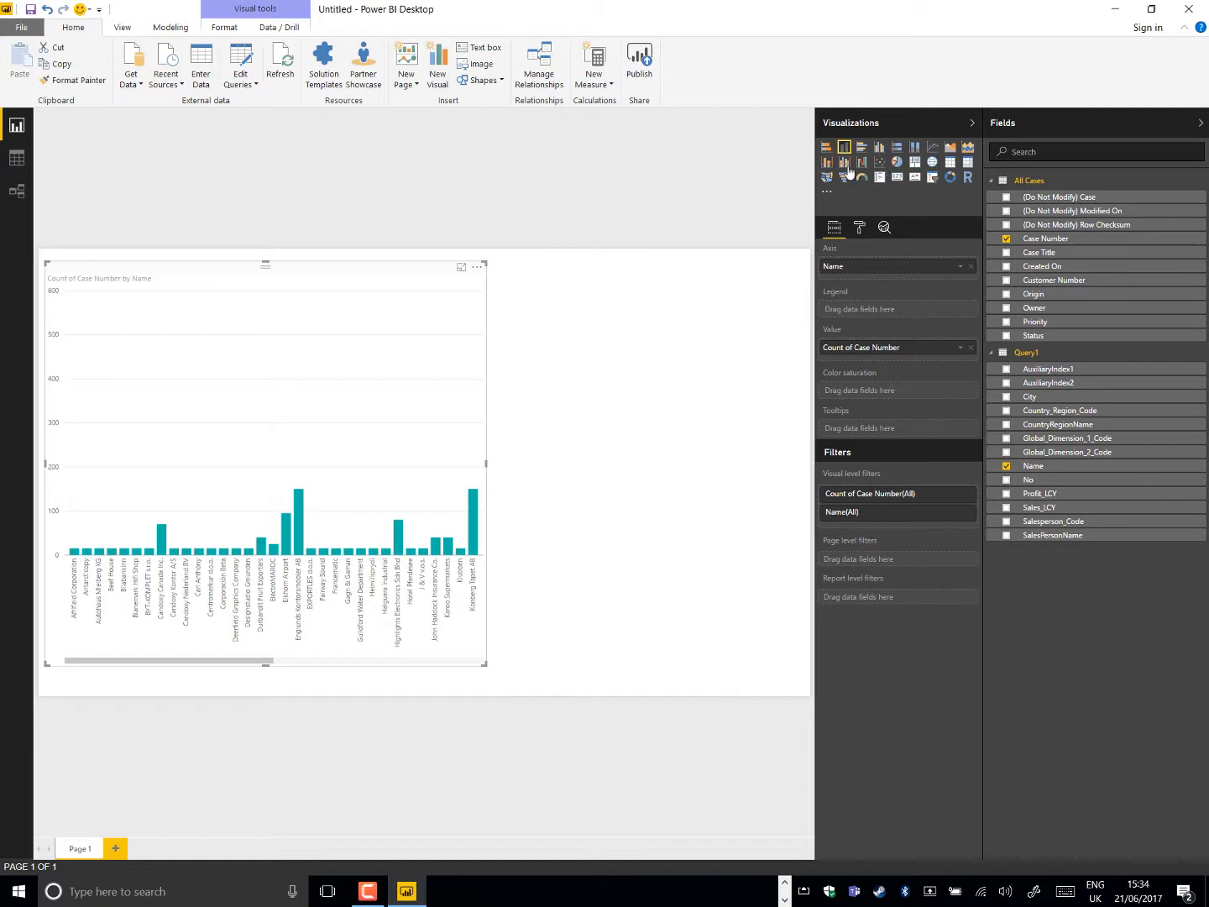
pyautogui.click(915, 166)
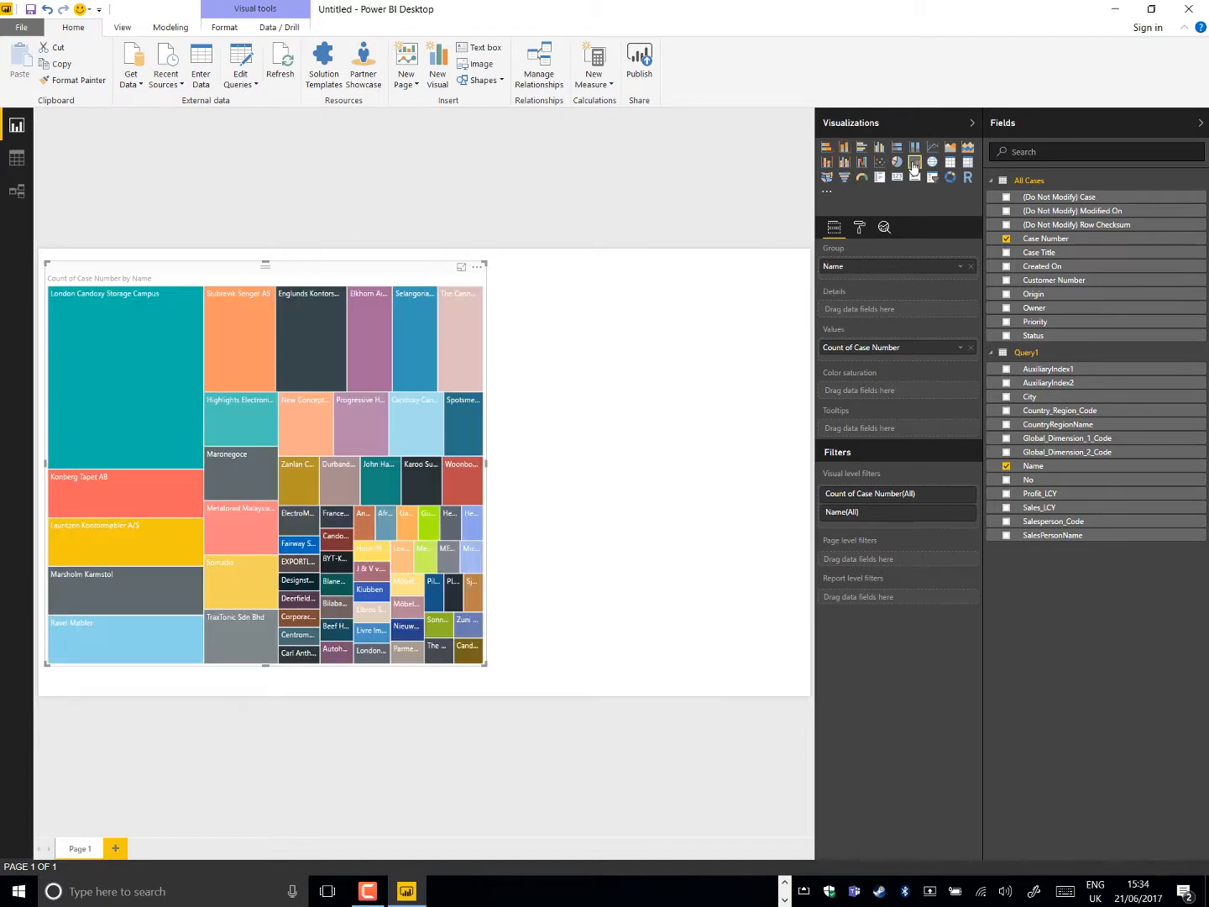
# Add an empty stacked column chart beside the treemap and enlarge it to the page's right edge
pyautogui.click(658, 346)
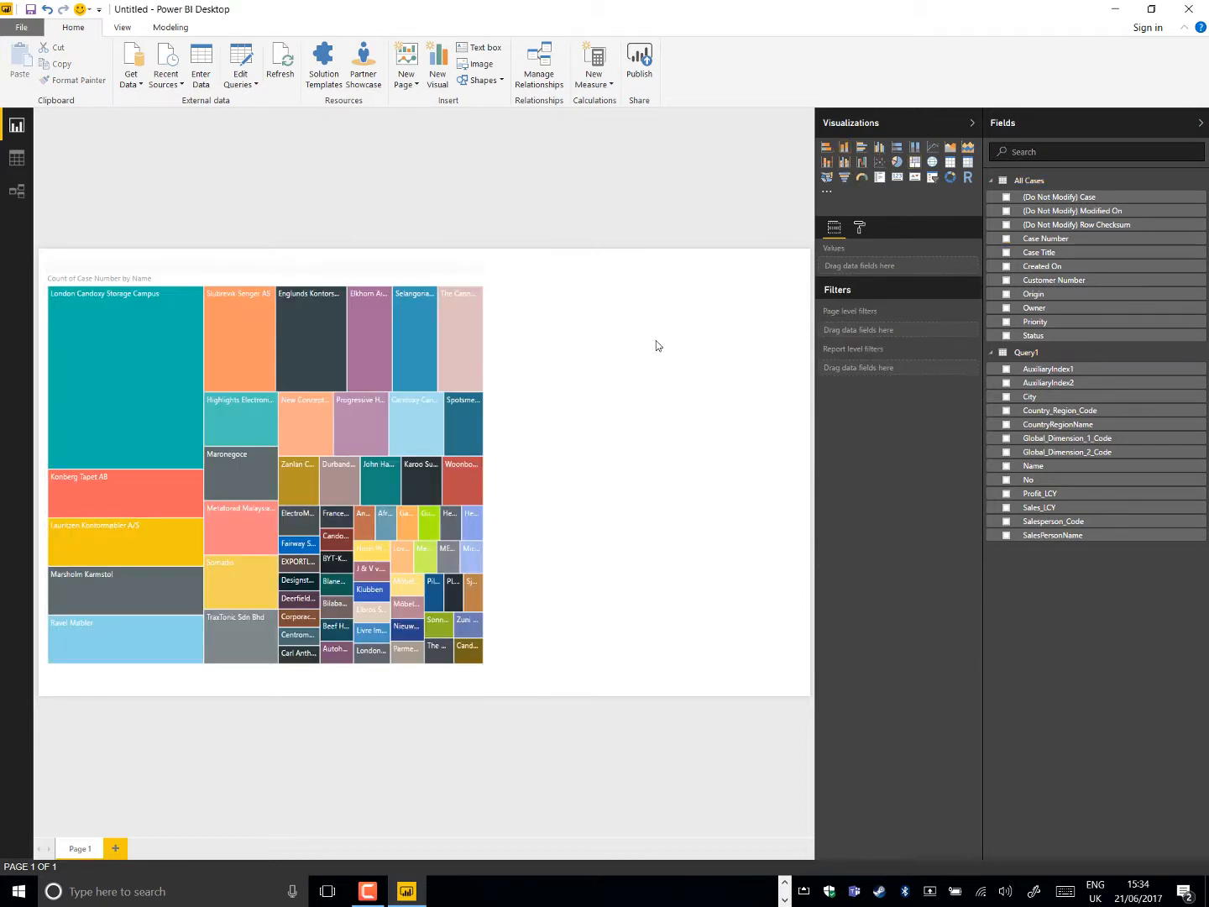
pyautogui.click(845, 150)
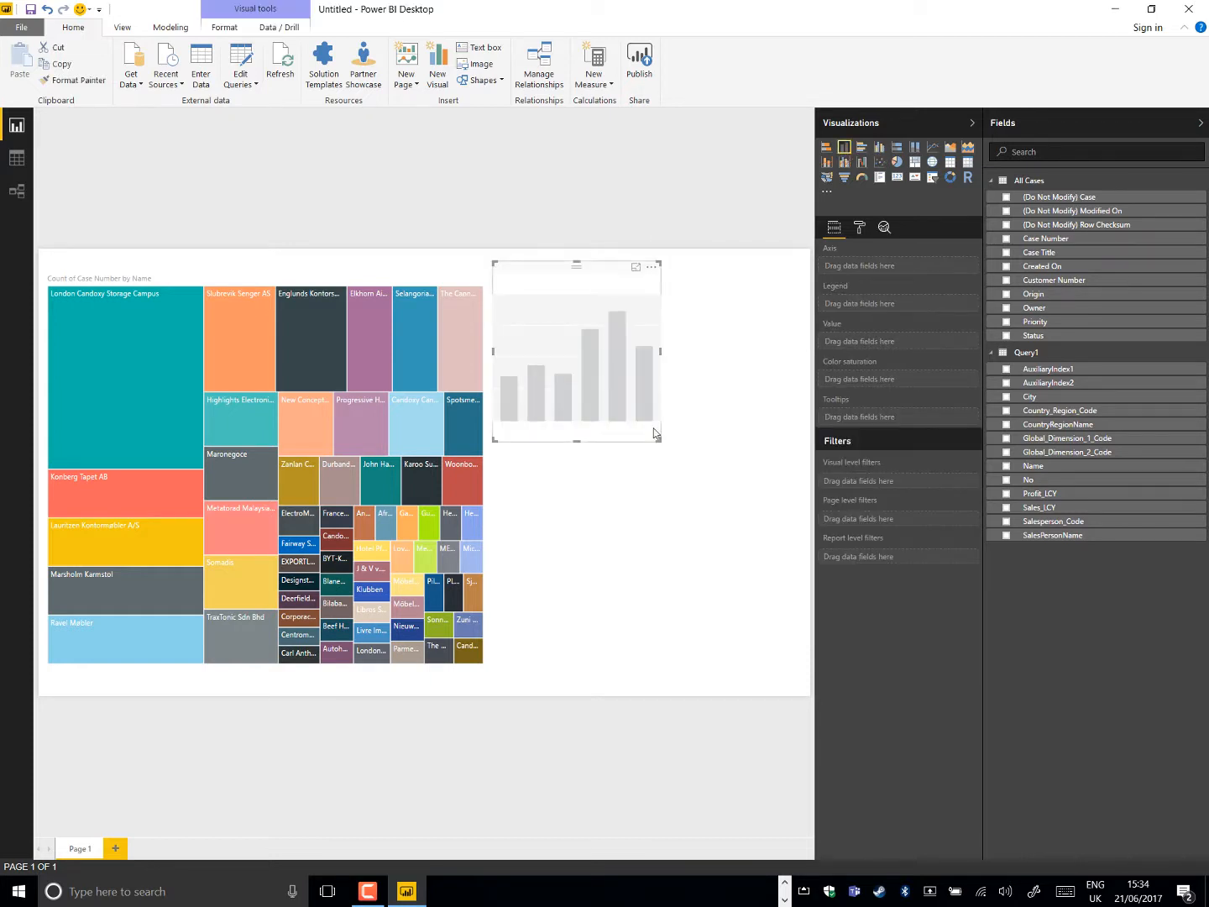
pyautogui.moveTo(657, 440); pyautogui.dragTo(811, 669)
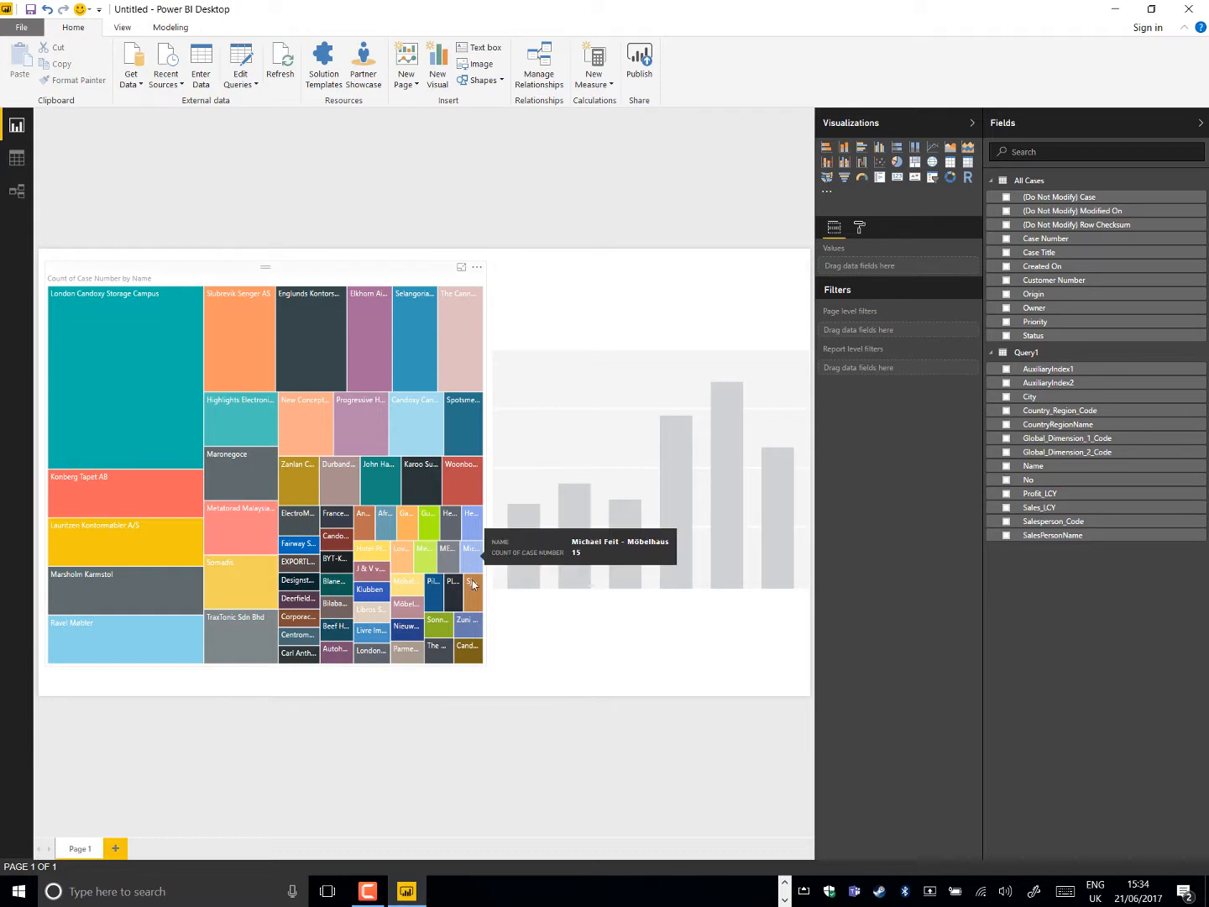
# Stretch the treemap across the upper part of the page, and place the column chart below it, widened to nearly full page width
pyautogui.click(472, 563)
pyautogui.moveTo(485, 664); pyautogui.dragTo(711, 436)
pyautogui.moveTo(614, 508); pyautogui.dragTo(213, 448)
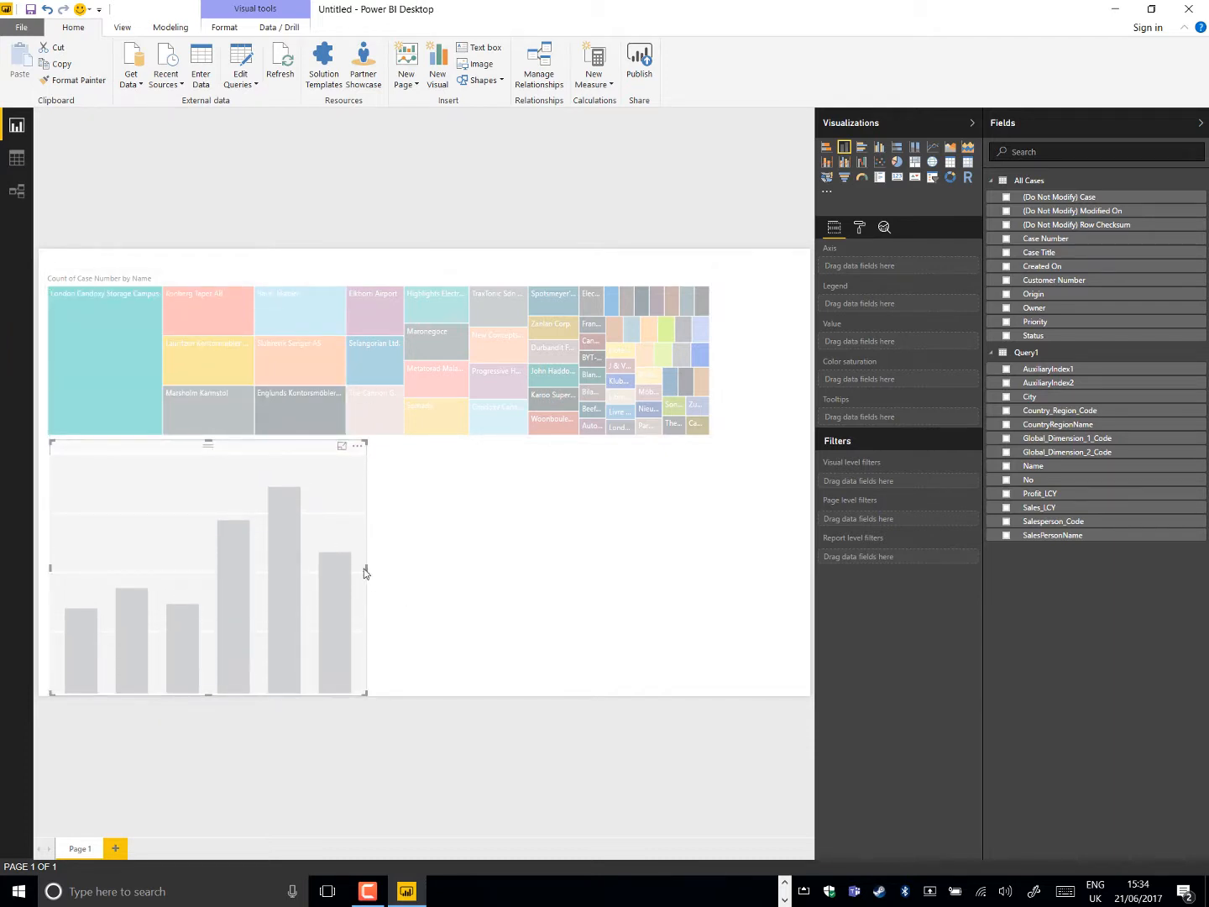
pyautogui.moveTo(367, 569); pyautogui.dragTo(782, 600)
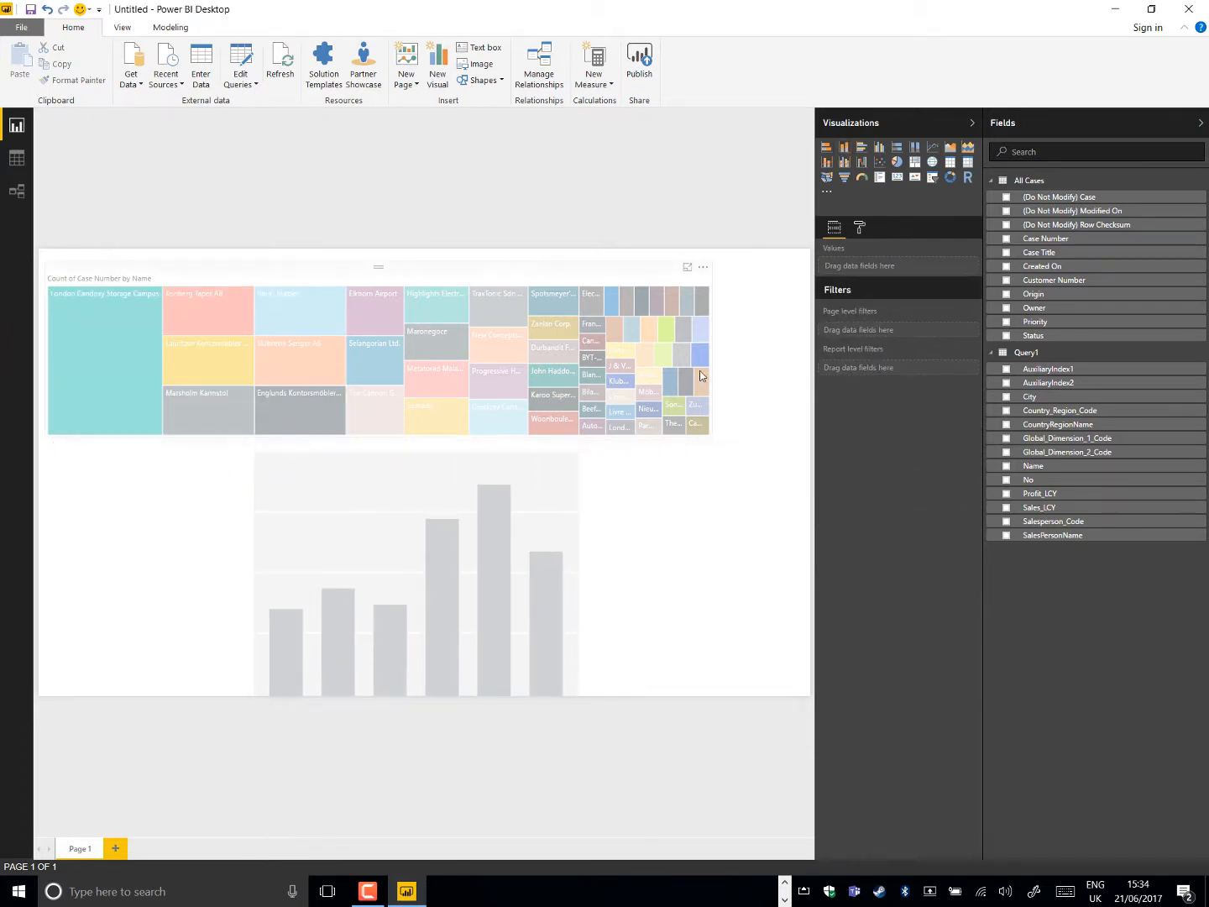
pyautogui.click(701, 376)
pyautogui.moveTo(712, 352); pyautogui.dragTo(792, 353)
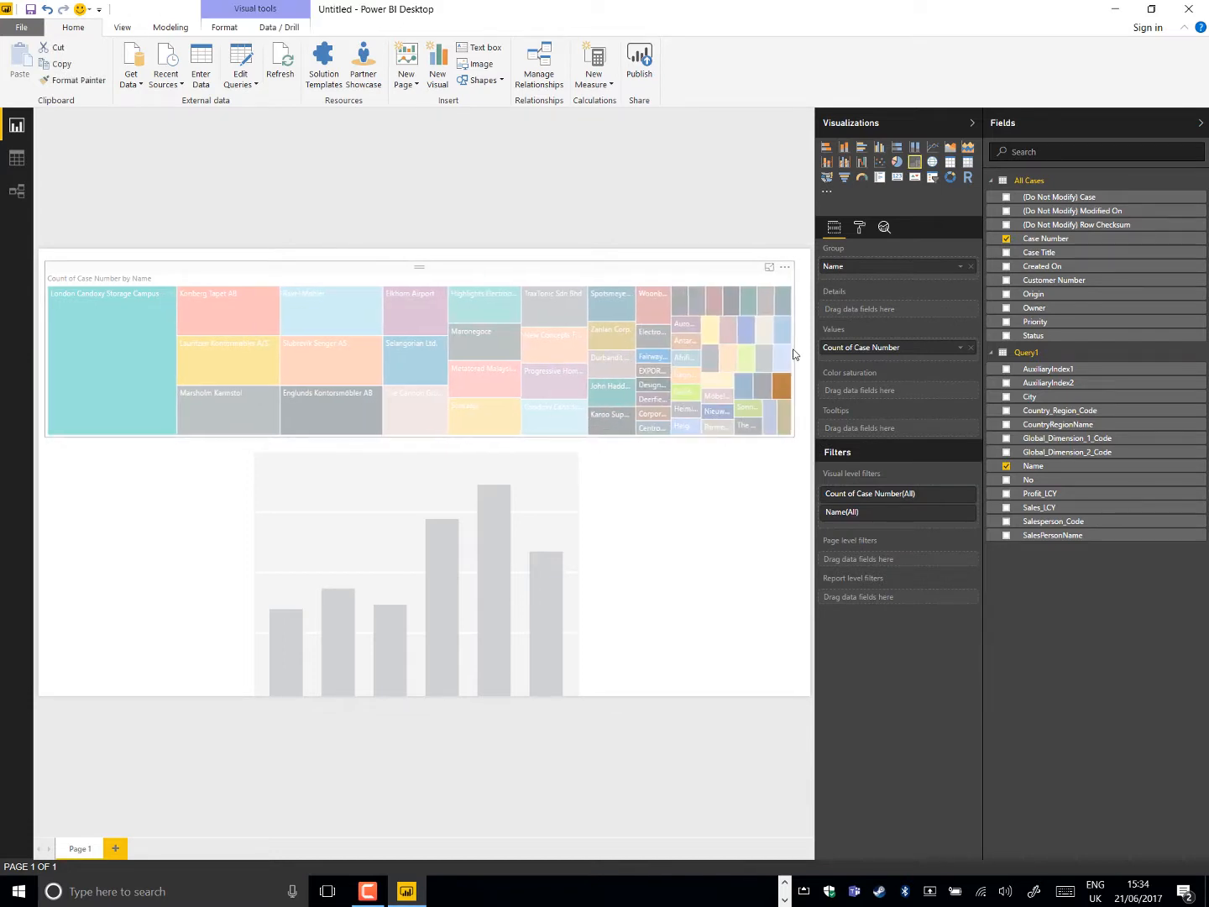
pyautogui.click(683, 583)
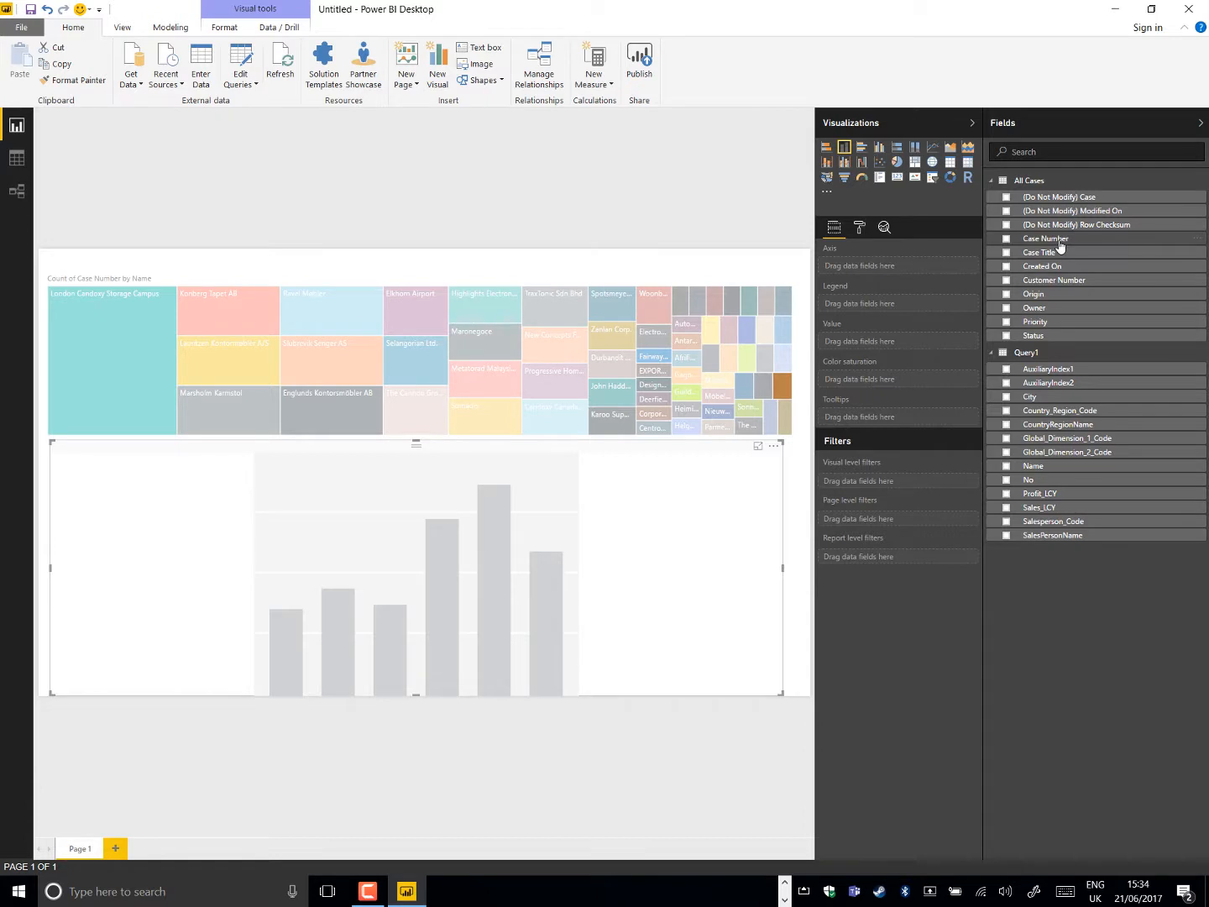
# Show the count of Case Number by (Do Not Modify) Modified On in the stacked column chart, and deselect the chart
pyautogui.moveTo(1055, 241); pyautogui.dragTo(910, 345)
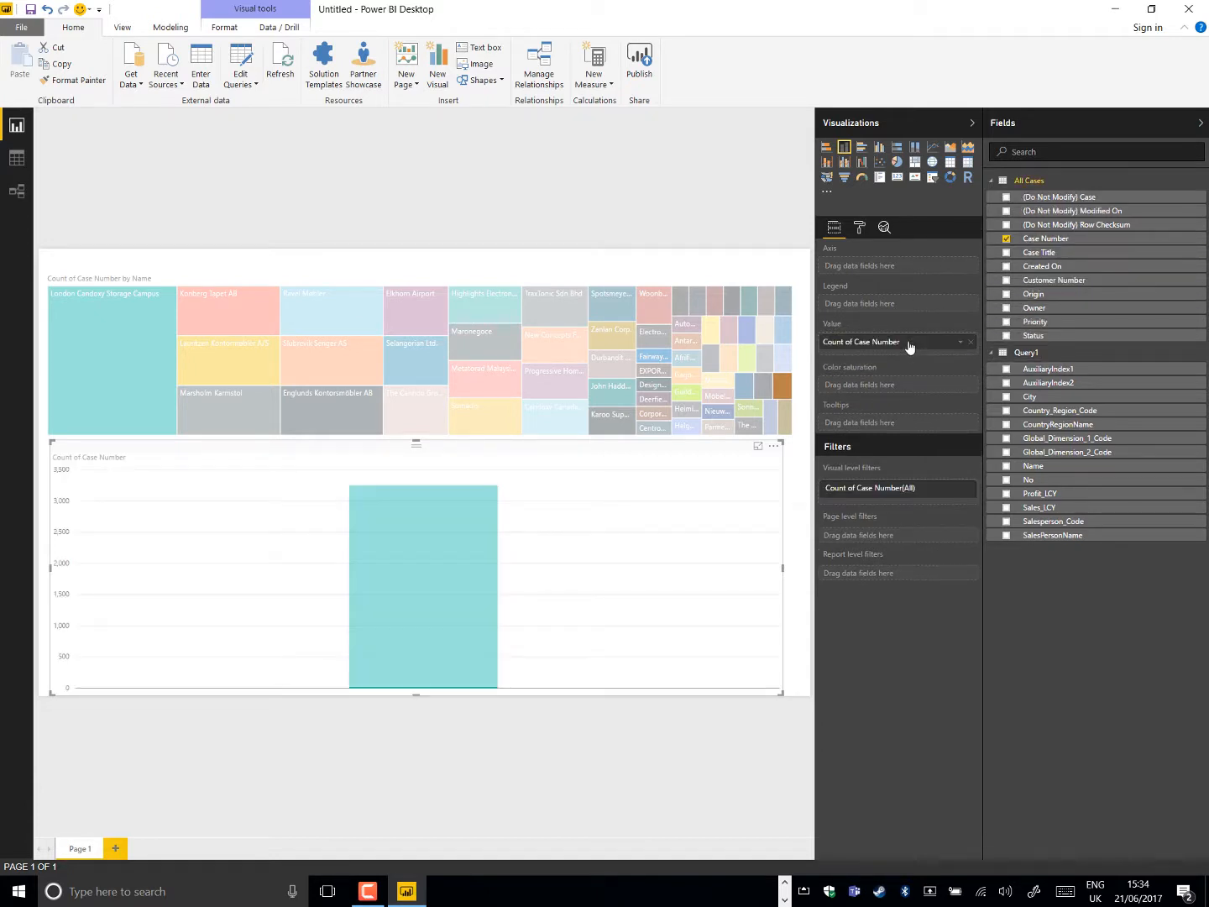
pyautogui.moveTo(1059, 212); pyautogui.dragTo(927, 270)
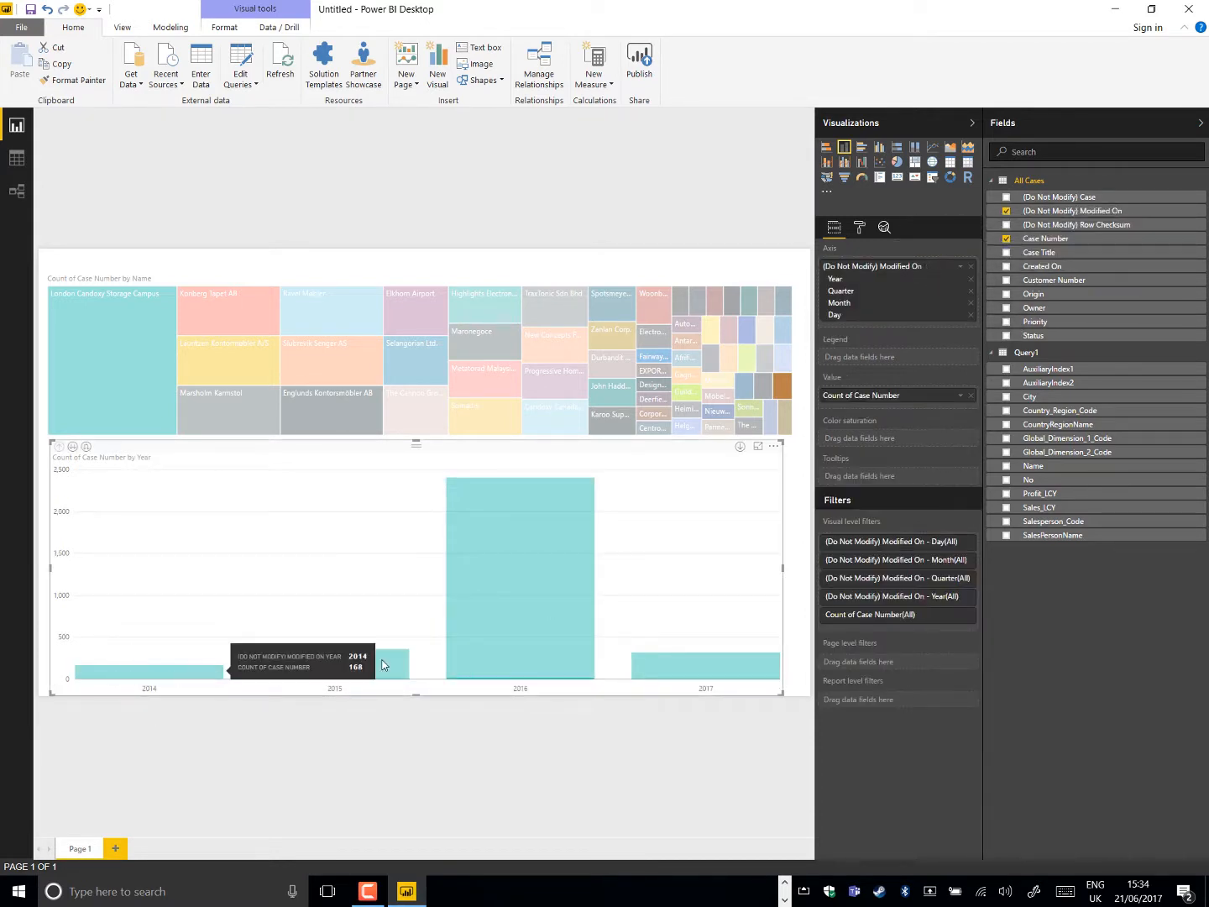
pyautogui.moveTo(392, 660)
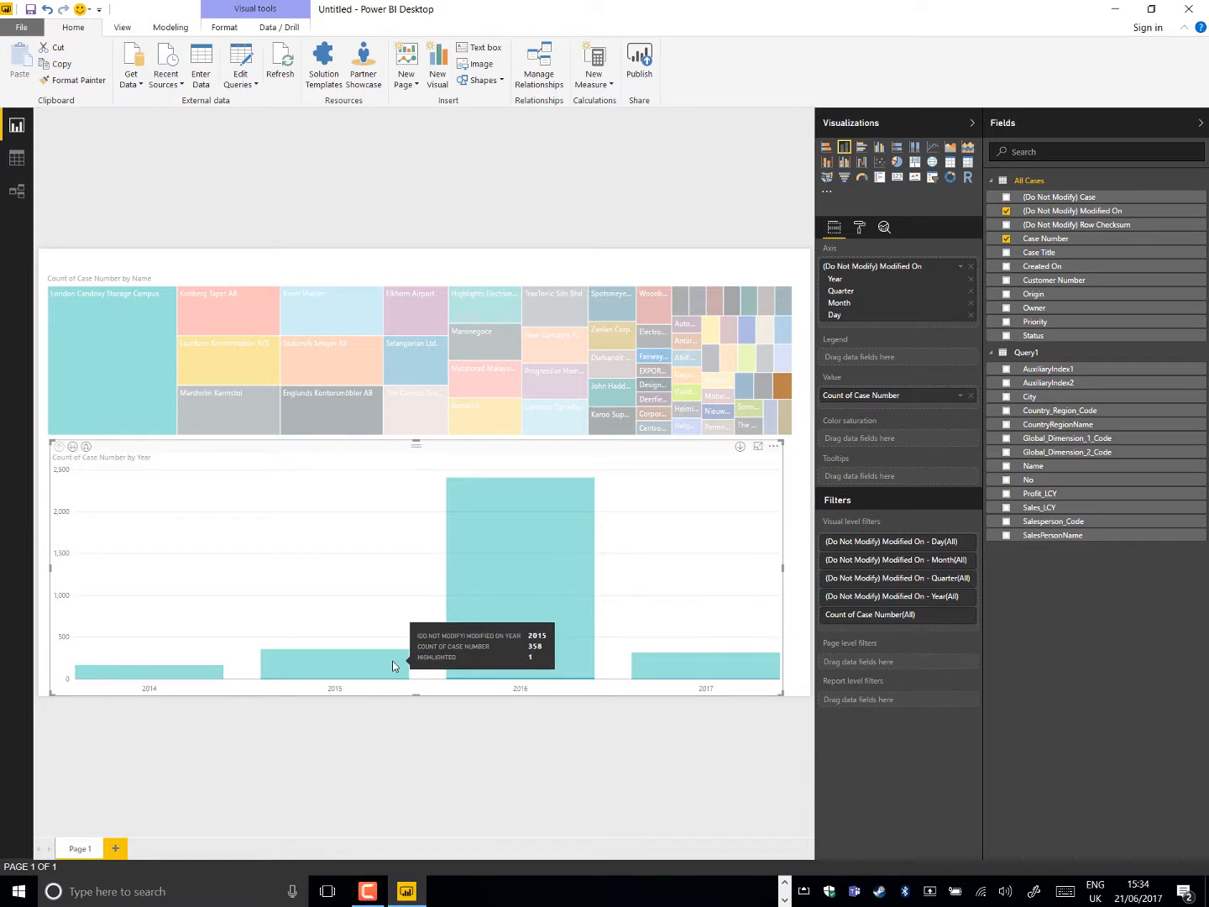
pyautogui.click(327, 740)
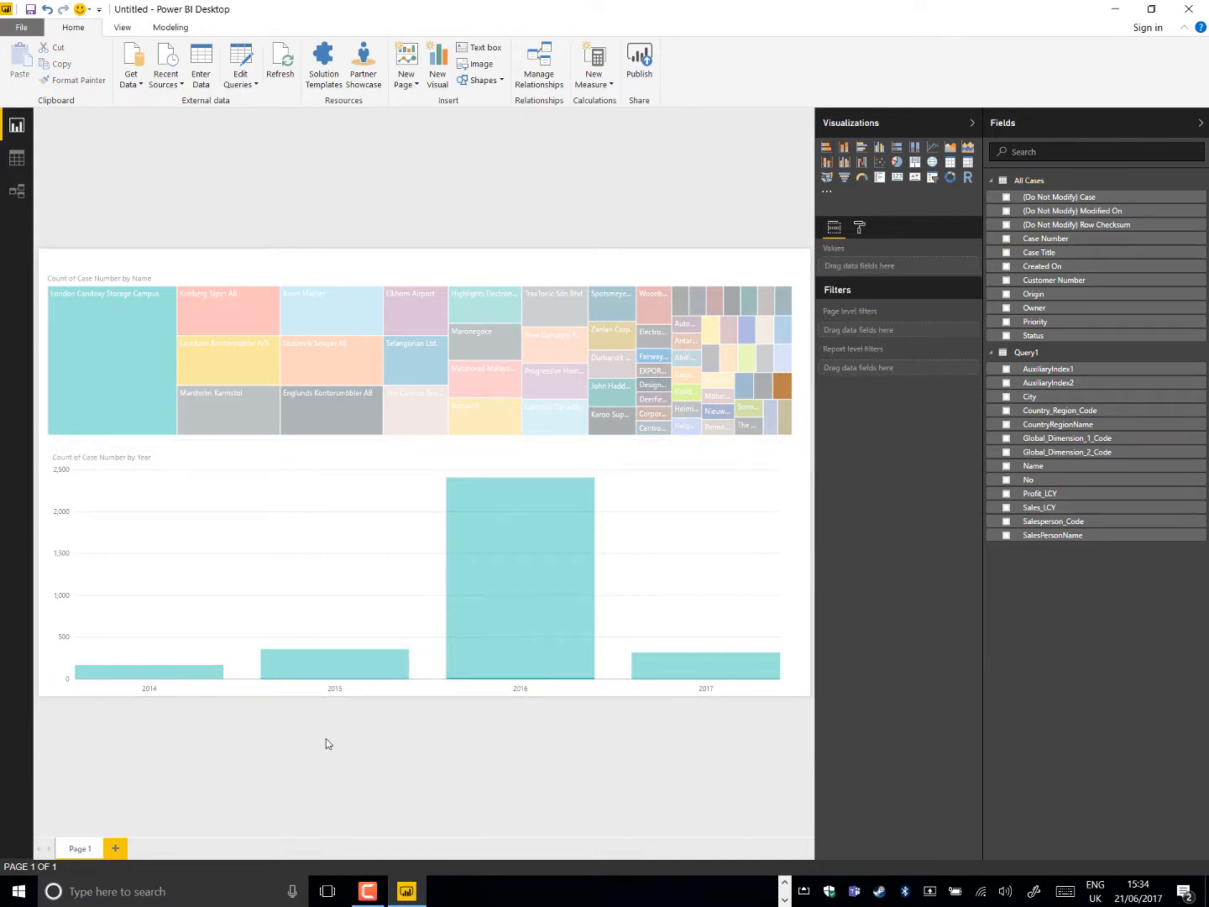
# Cross-highlight the visuals by Ravel Møbler, London Candoxy Storage Campus, Englunds Kontorsmöbler AB and Selangorian Ltd. in the treemap, and by 2016 in the column chart
pyautogui.click(292, 317)
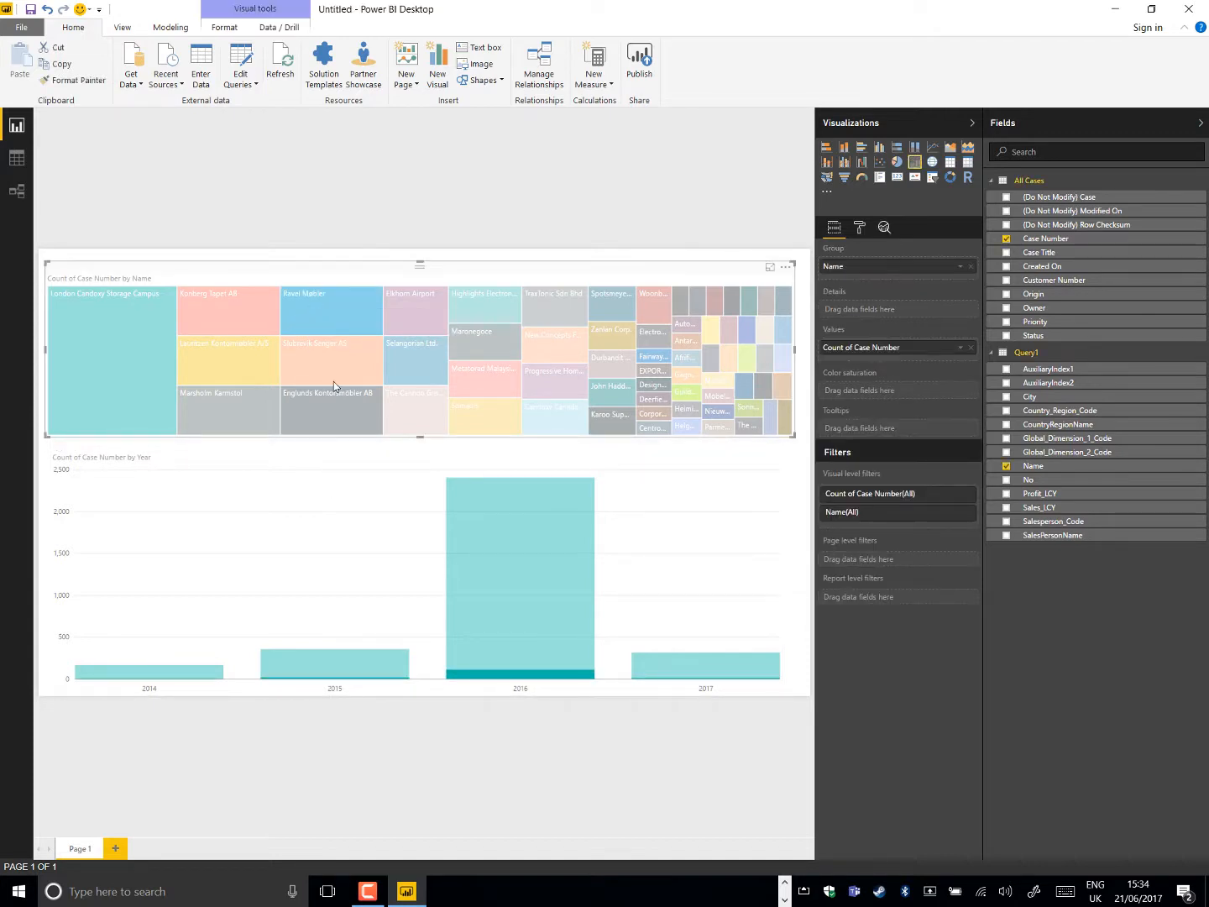
pyautogui.moveTo(333, 383)
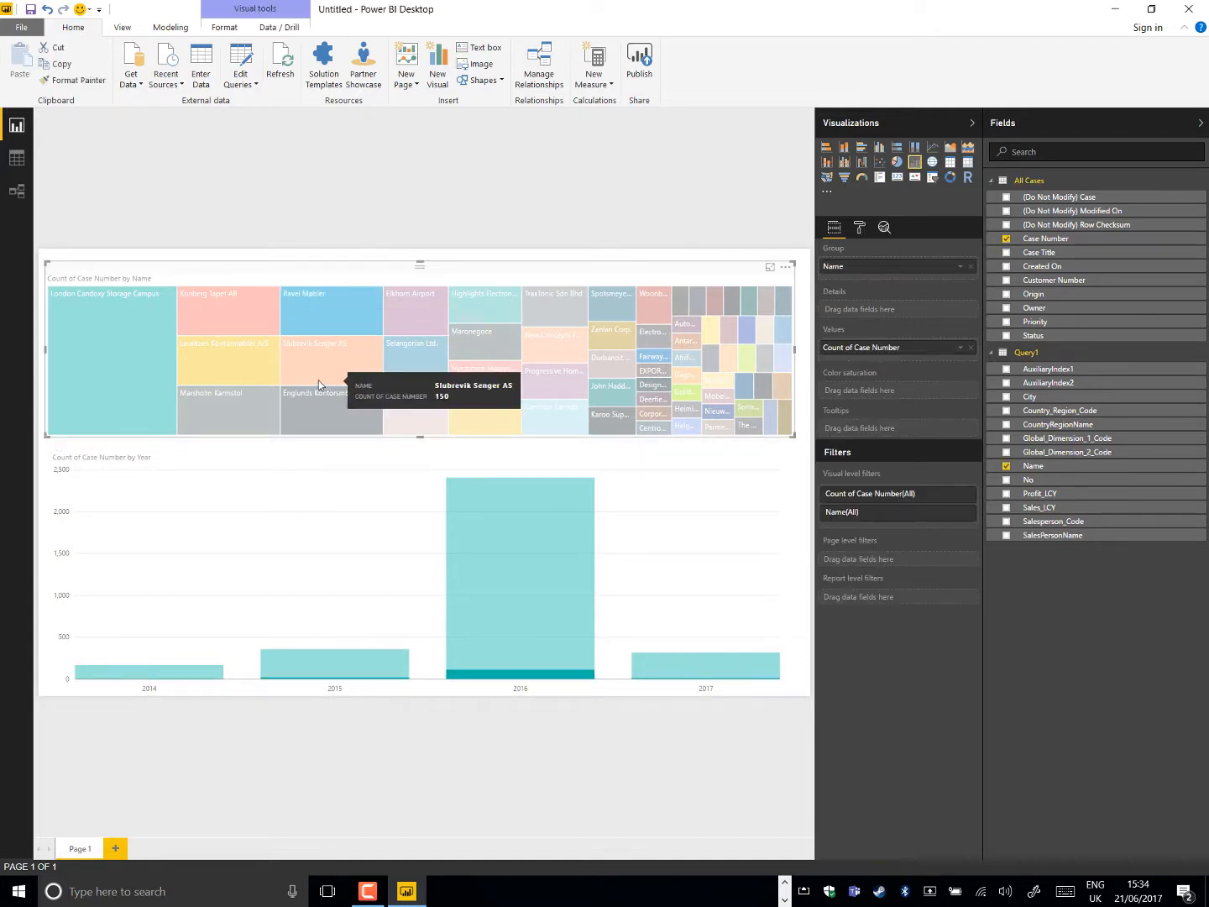
pyautogui.click(90, 354)
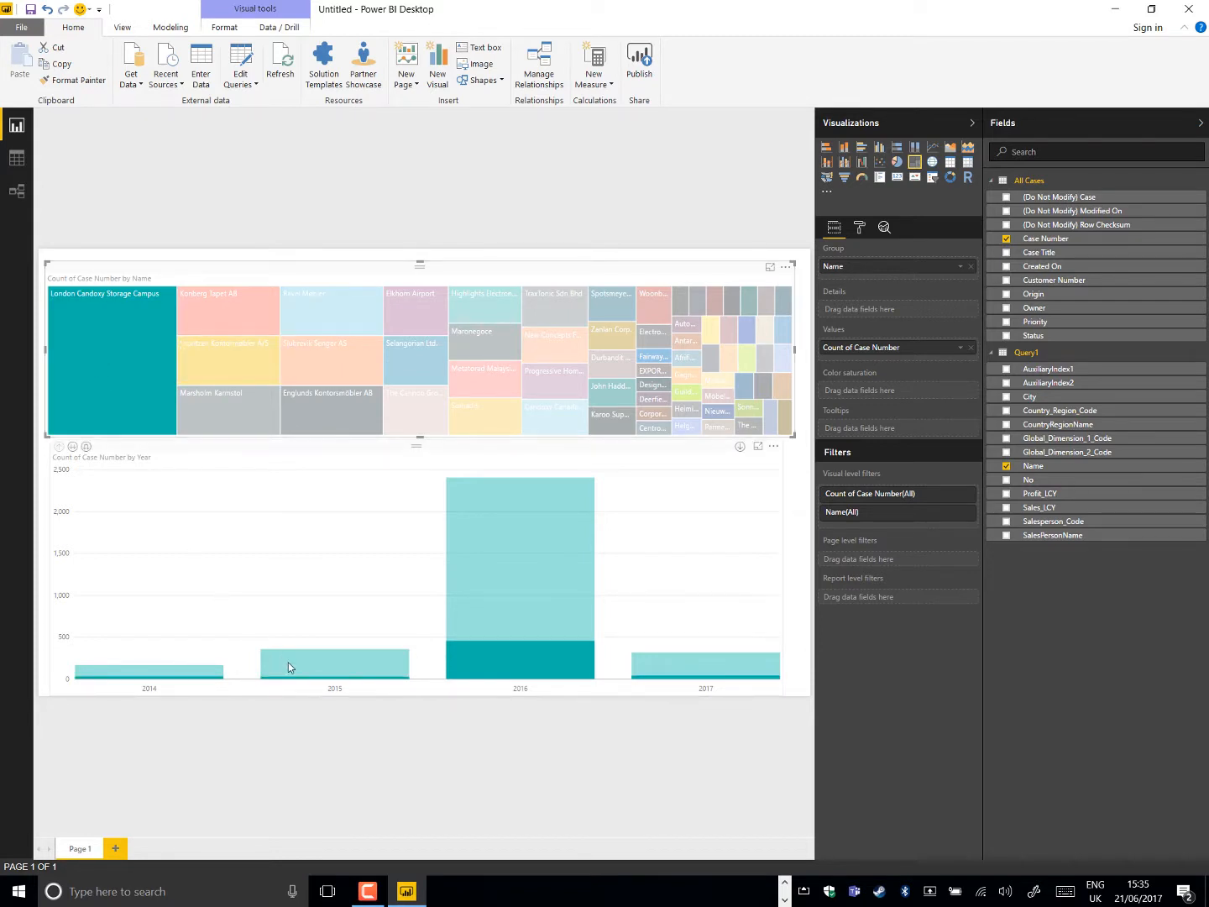
pyautogui.moveTo(288, 662)
pyautogui.moveTo(470, 669)
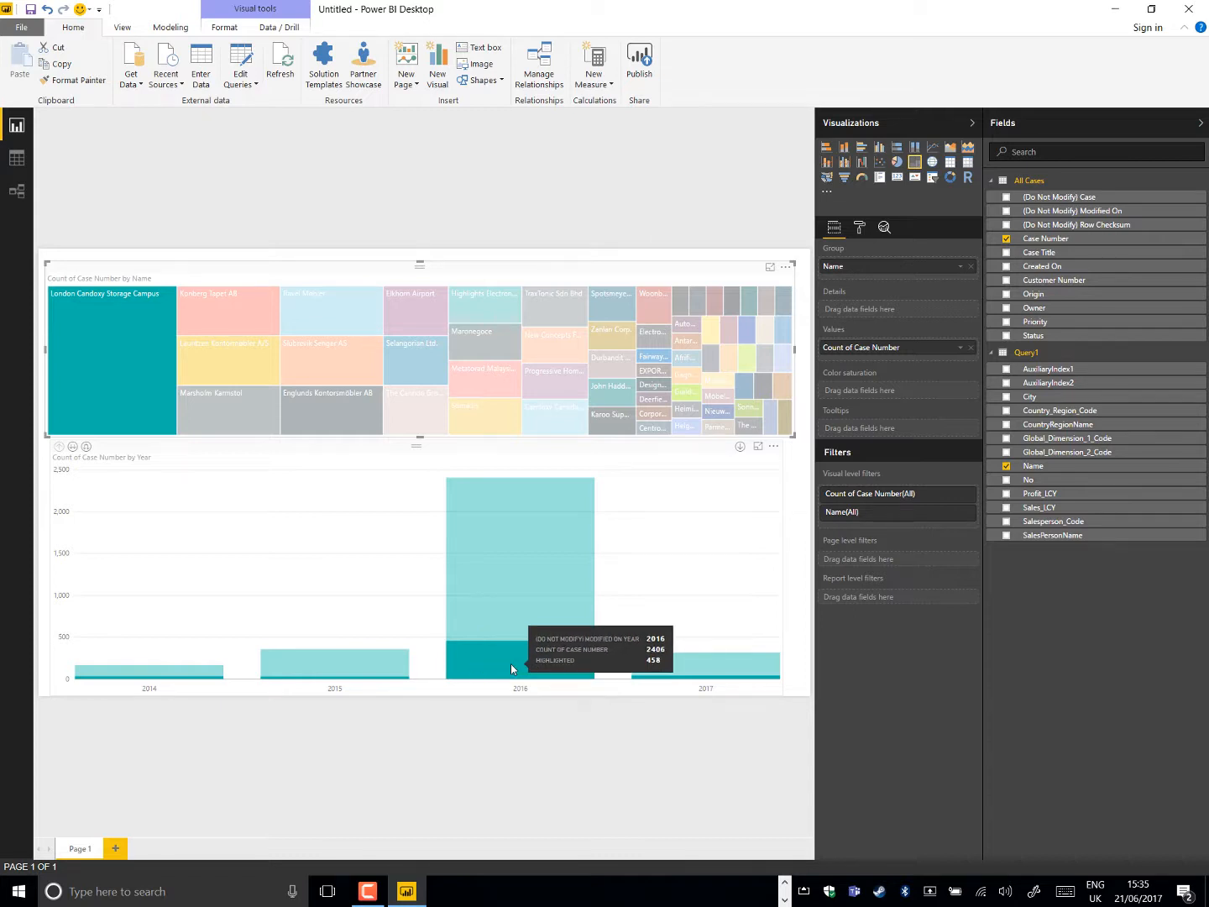
pyautogui.click(344, 392)
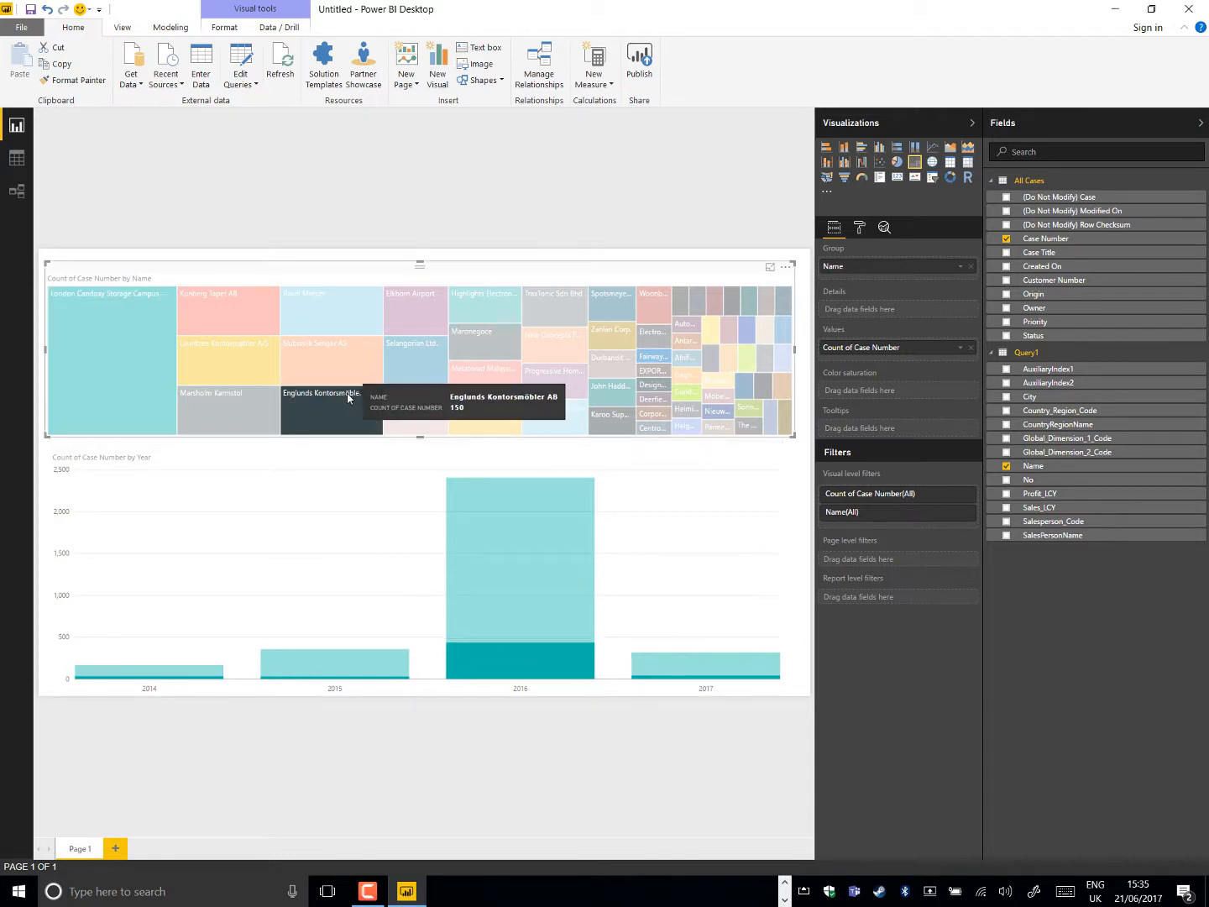
pyautogui.click(419, 370)
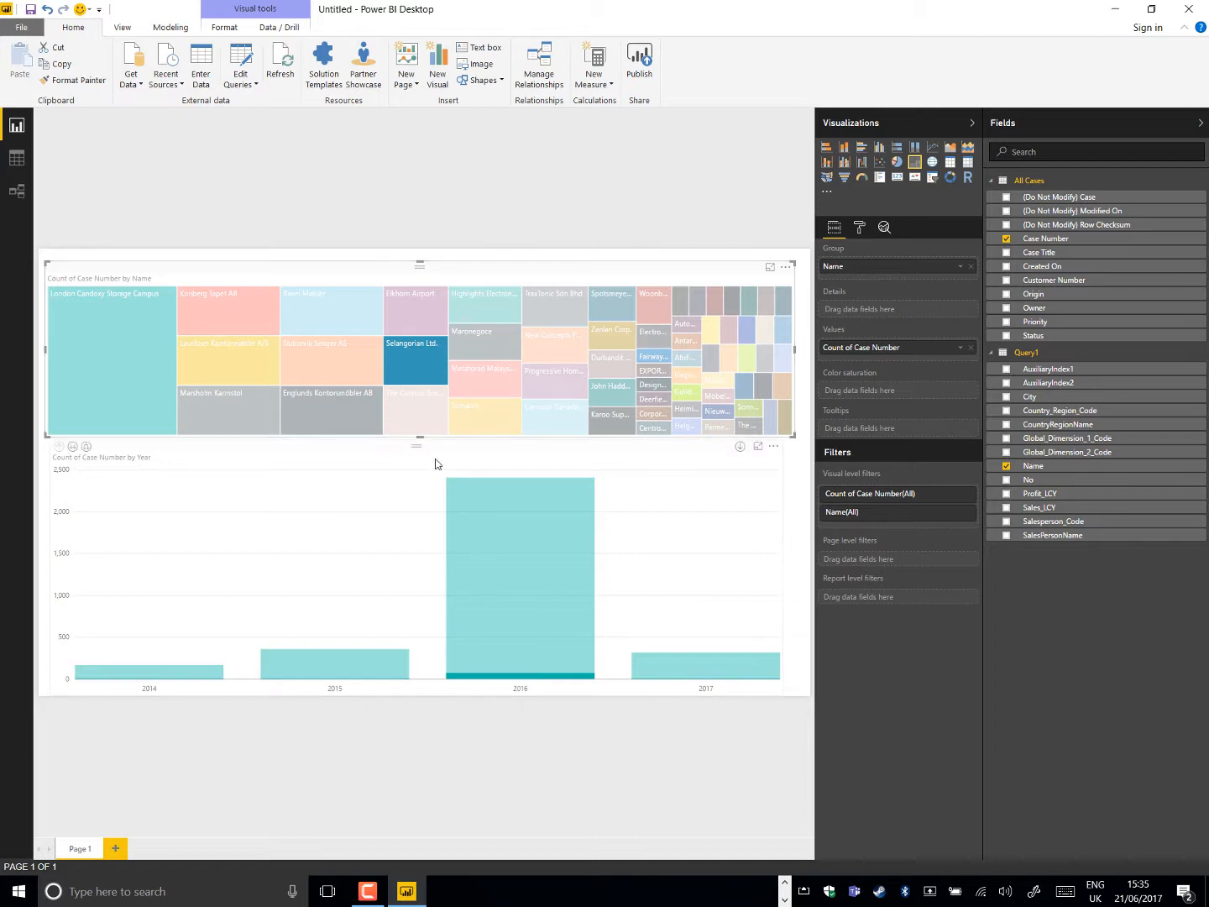
pyautogui.moveTo(506, 536)
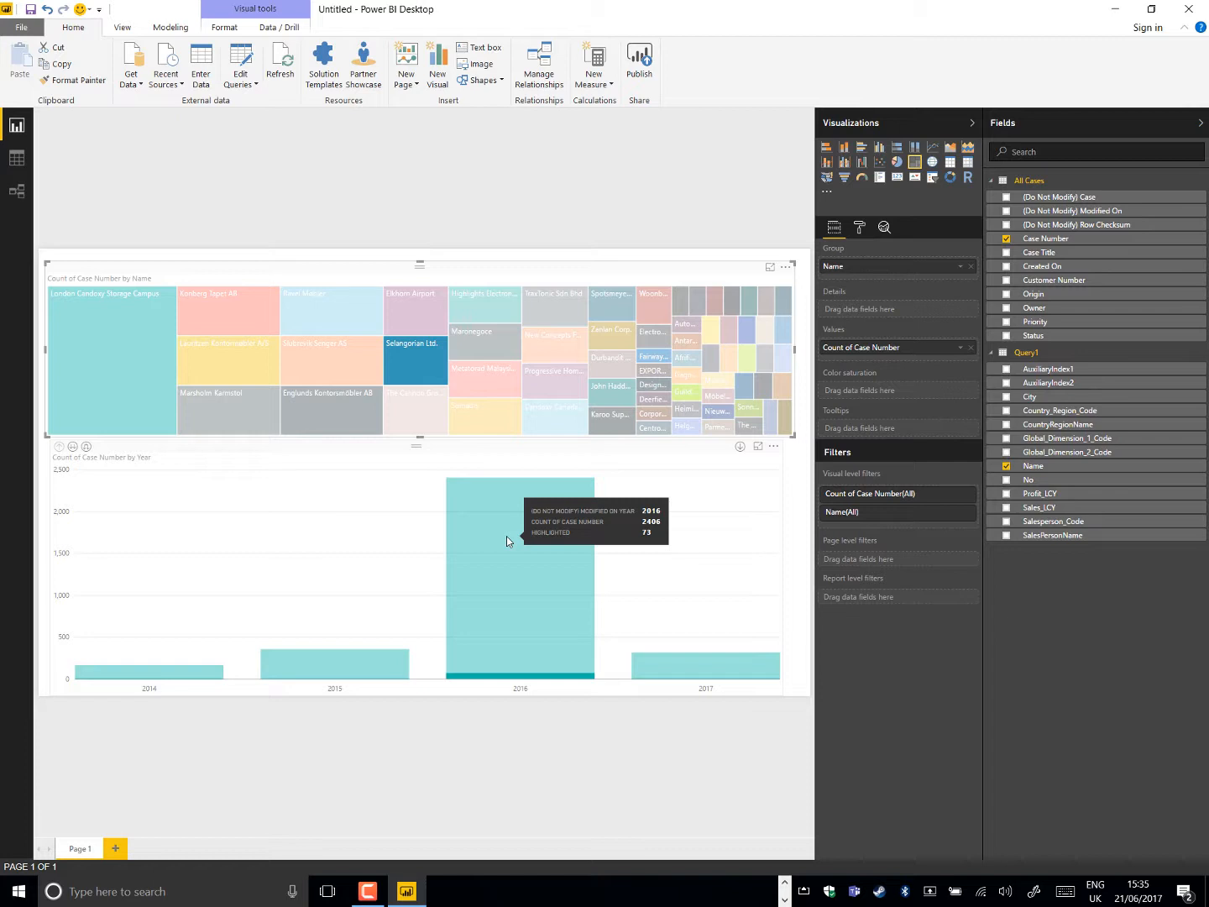
pyautogui.click(507, 535)
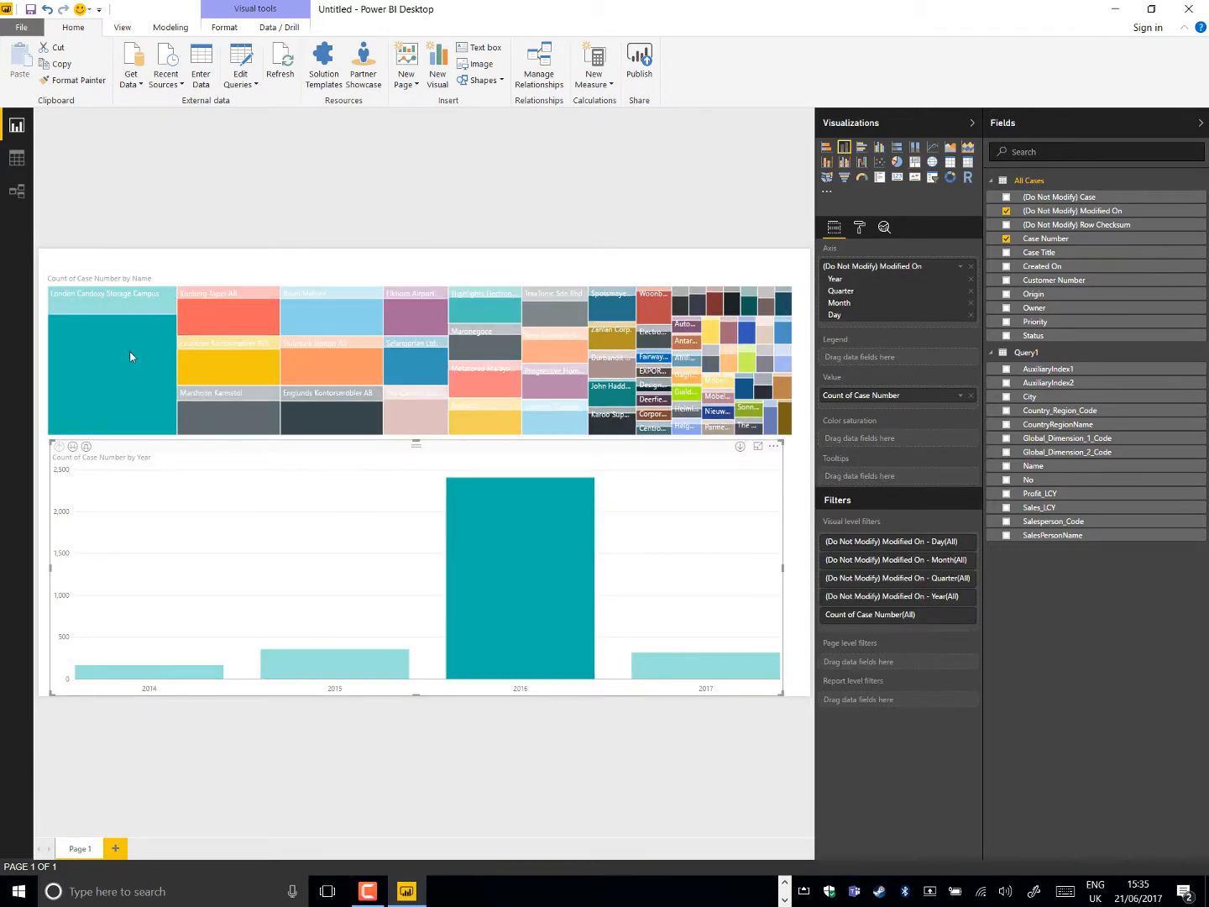
pyautogui.moveTo(394, 378)
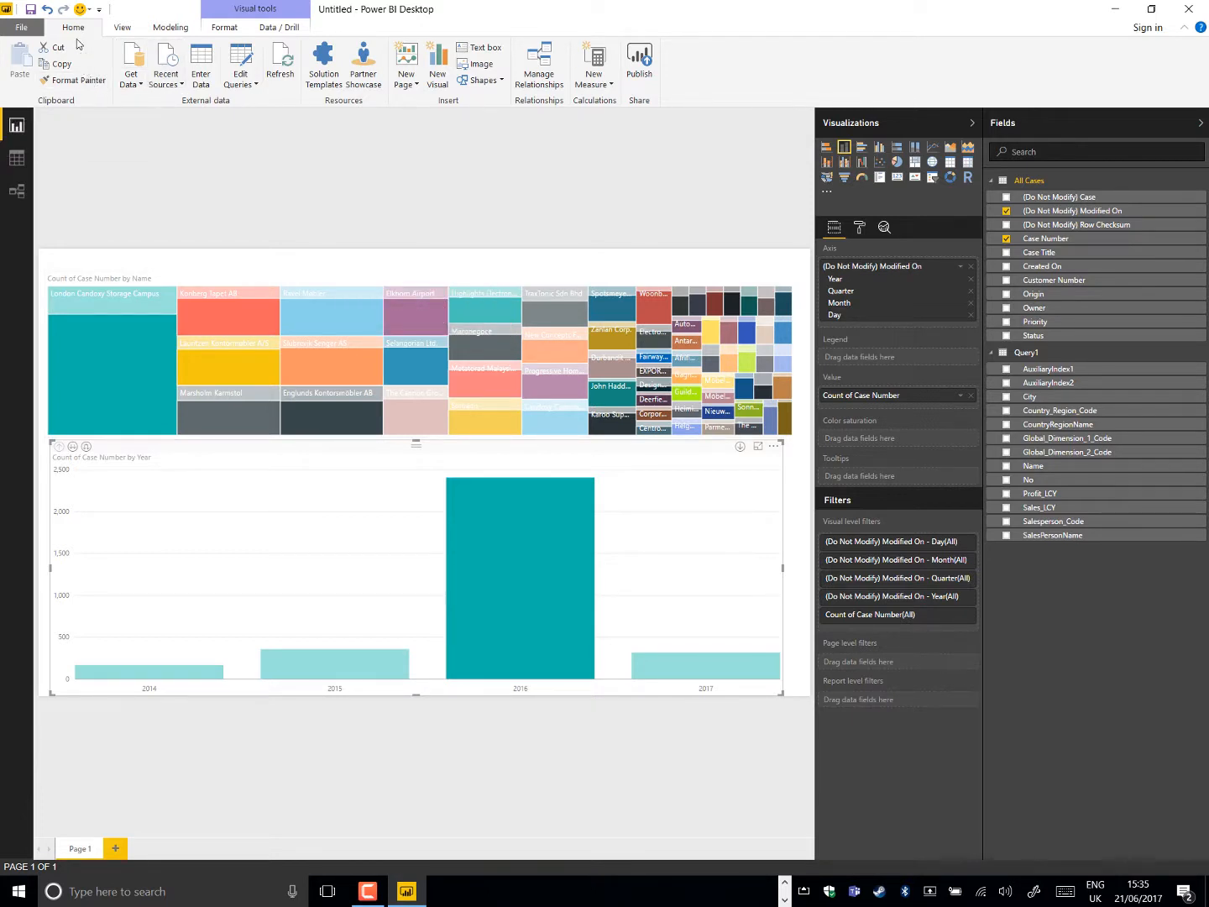
# Switch to the phone layout and place the treemap at the top of the phone canvas, enlarged to full width and four grid rows high
pyautogui.click(122, 27)
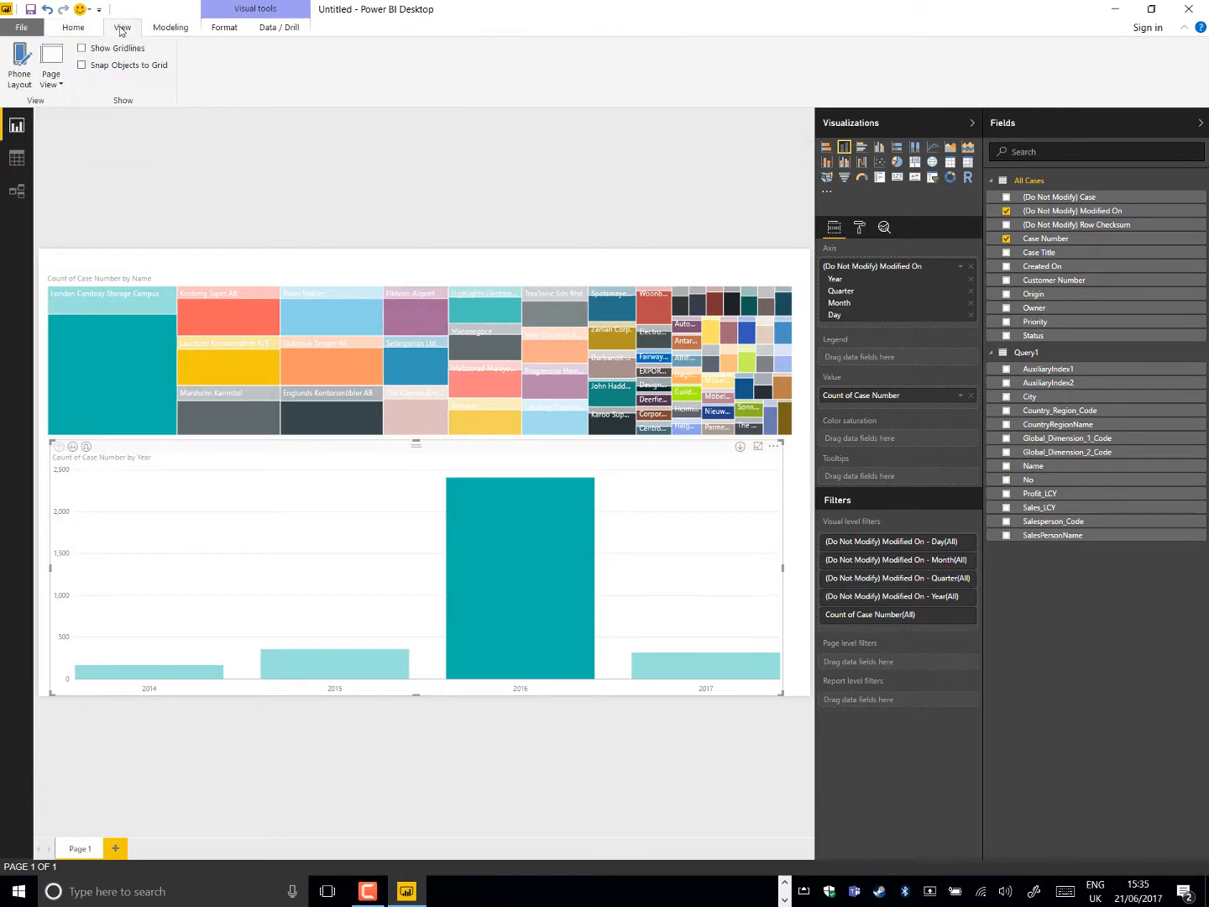
pyautogui.click(21, 74)
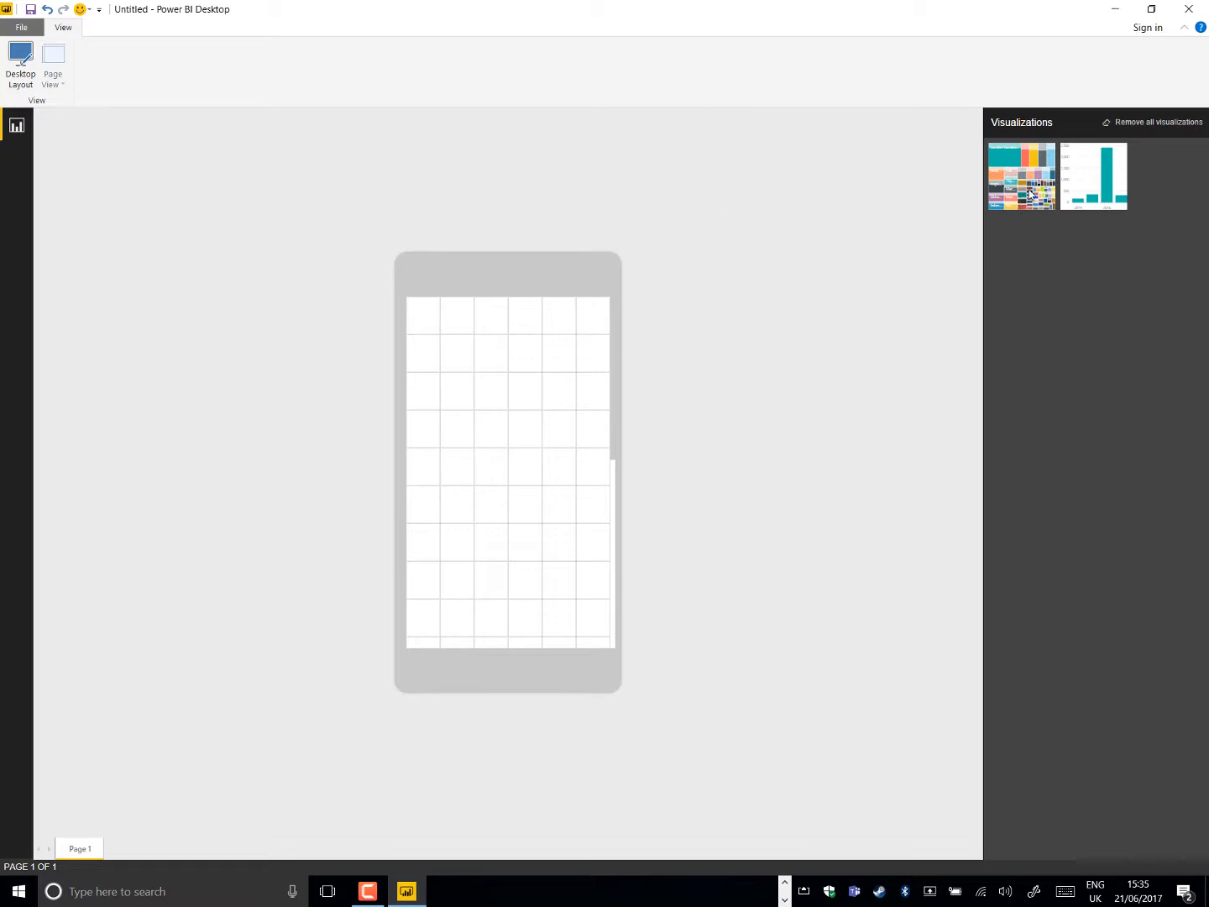
pyautogui.moveTo(1032, 196); pyautogui.dragTo(441, 345)
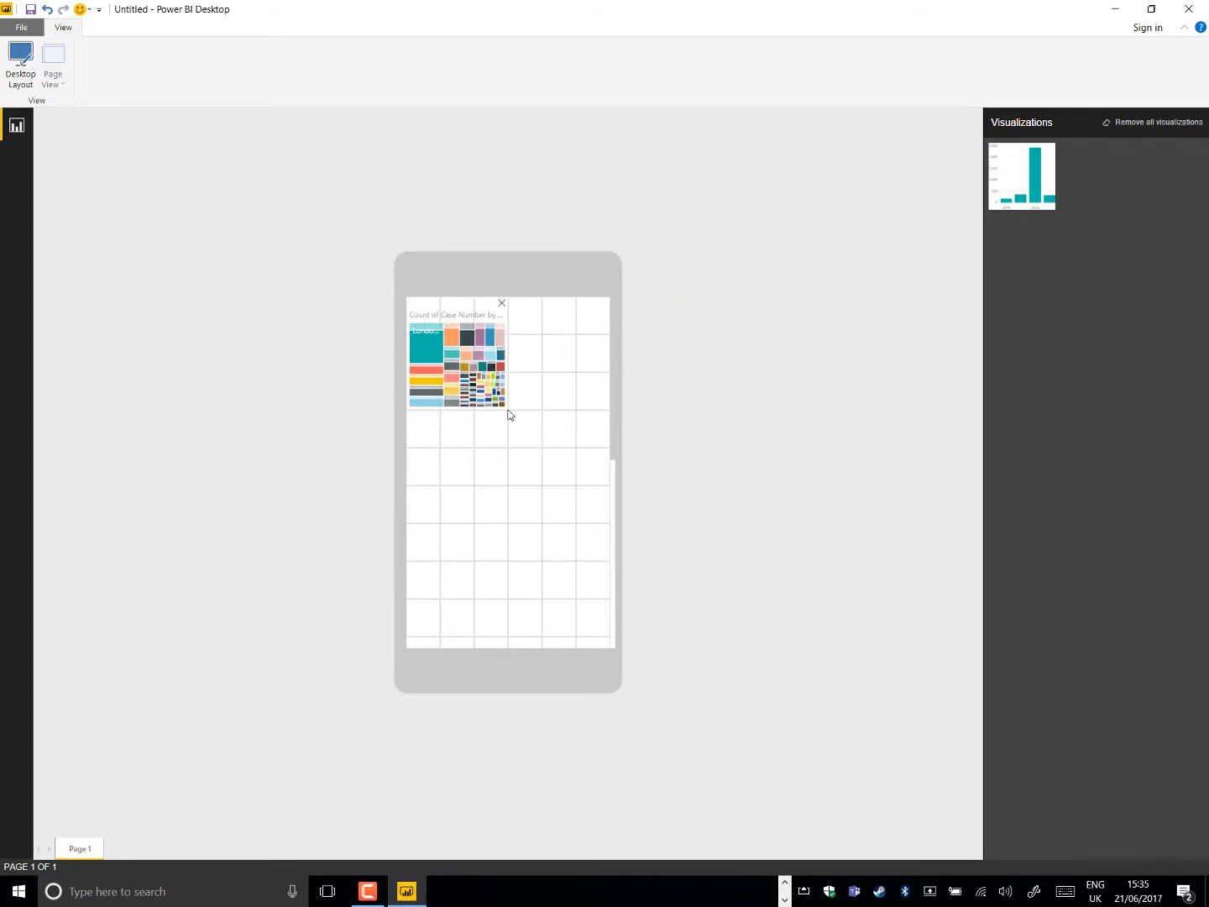
pyautogui.moveTo(507, 410); pyautogui.dragTo(607, 448)
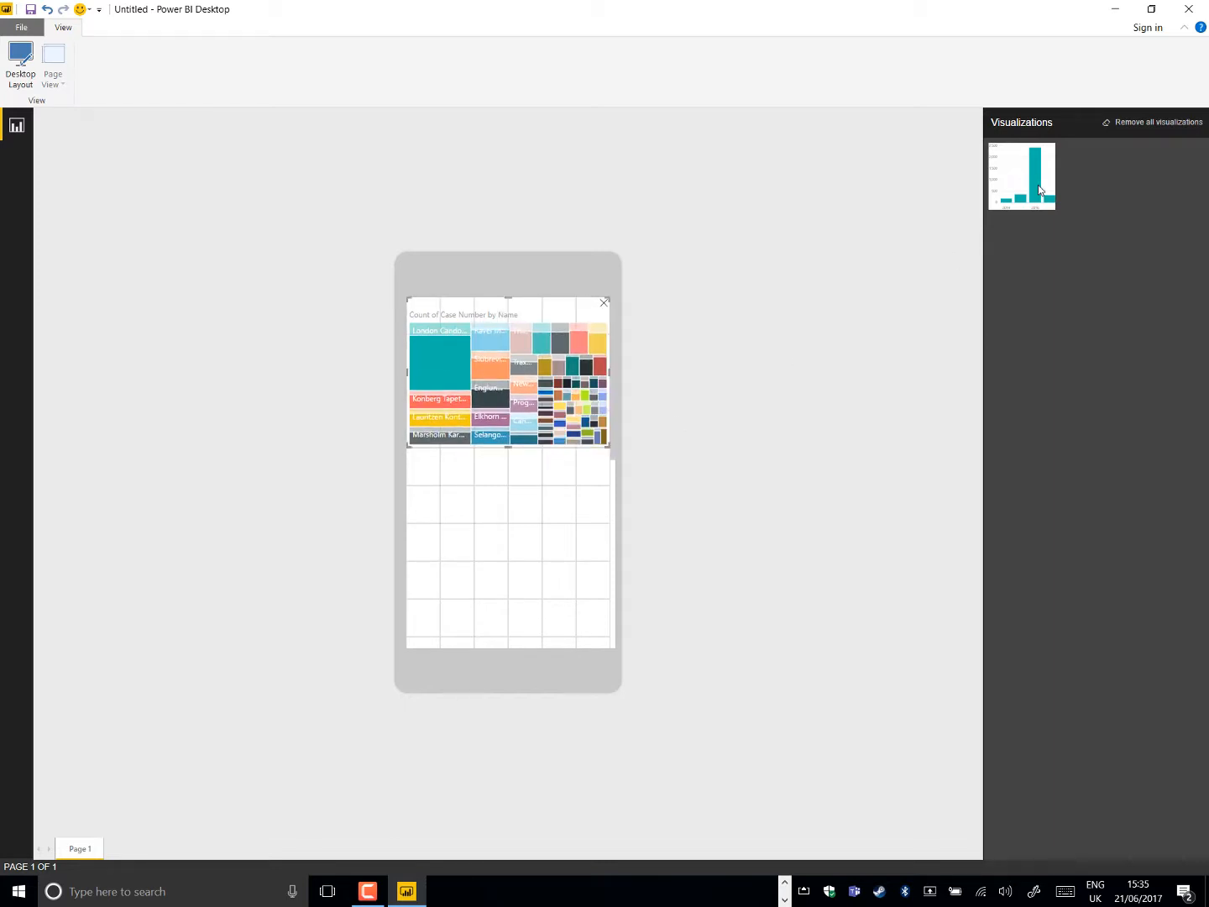
# Place the column chart directly below the treemap at full phone width and four grid rows high, and return to the desktop layout
pyautogui.moveTo(1039, 191); pyautogui.dragTo(465, 498)
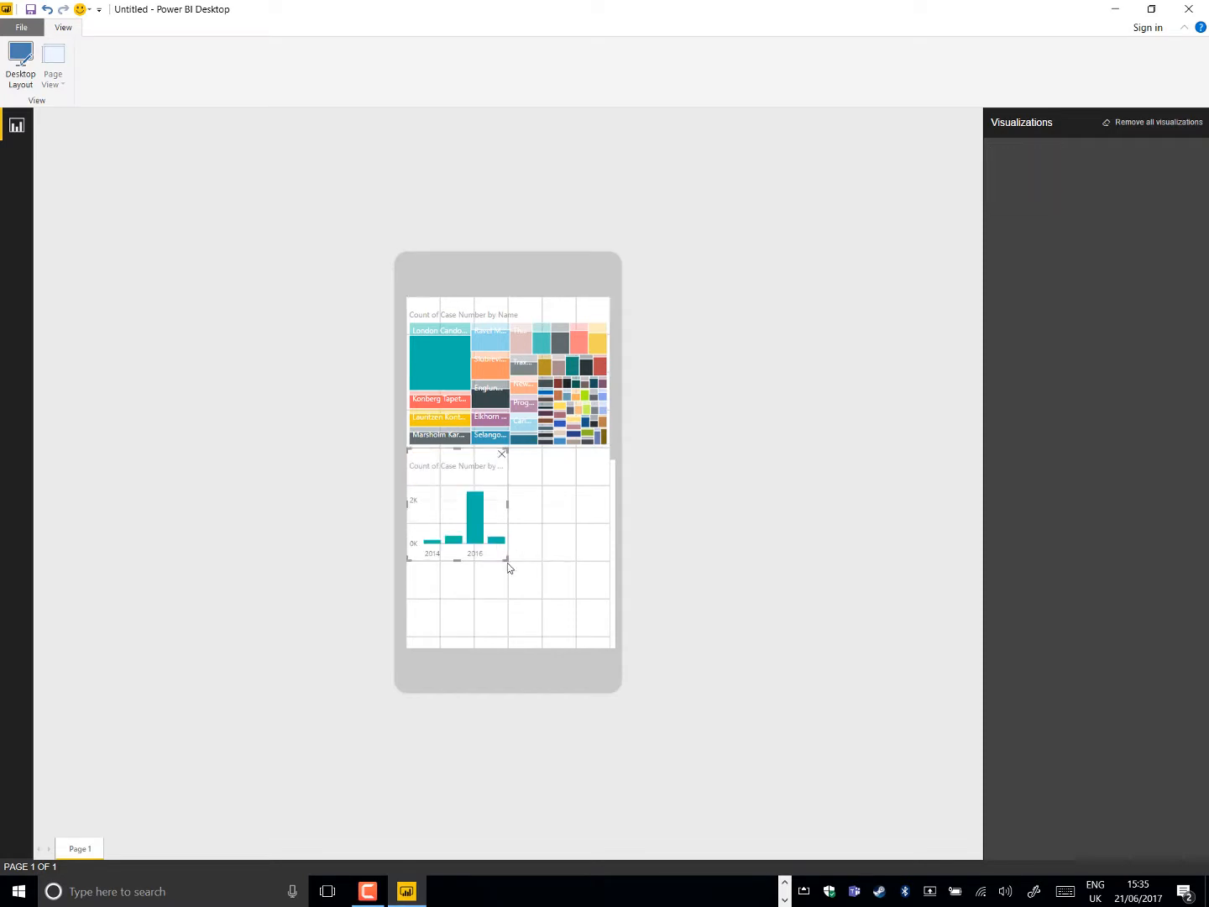
pyautogui.moveTo(508, 562); pyautogui.dragTo(606, 591)
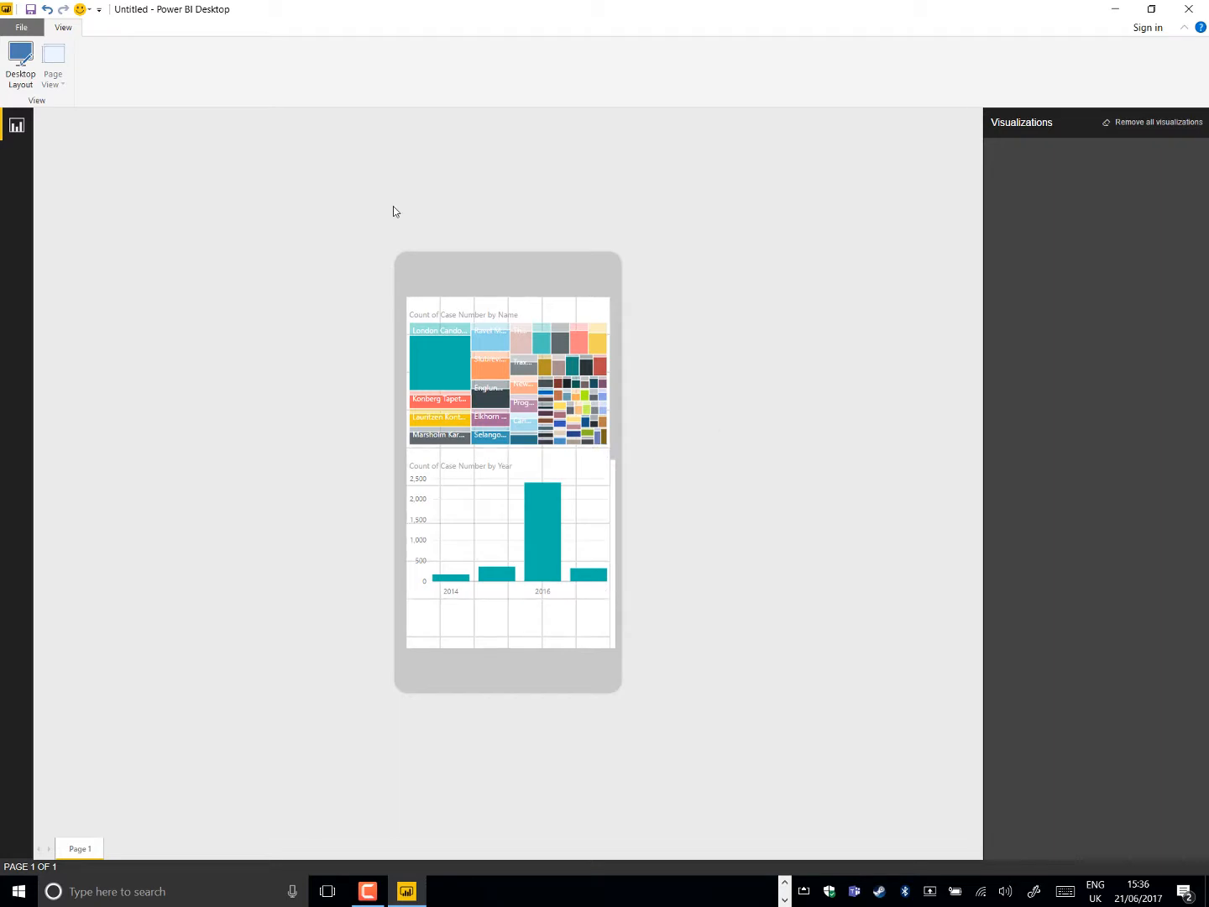
pyautogui.click(20, 64)
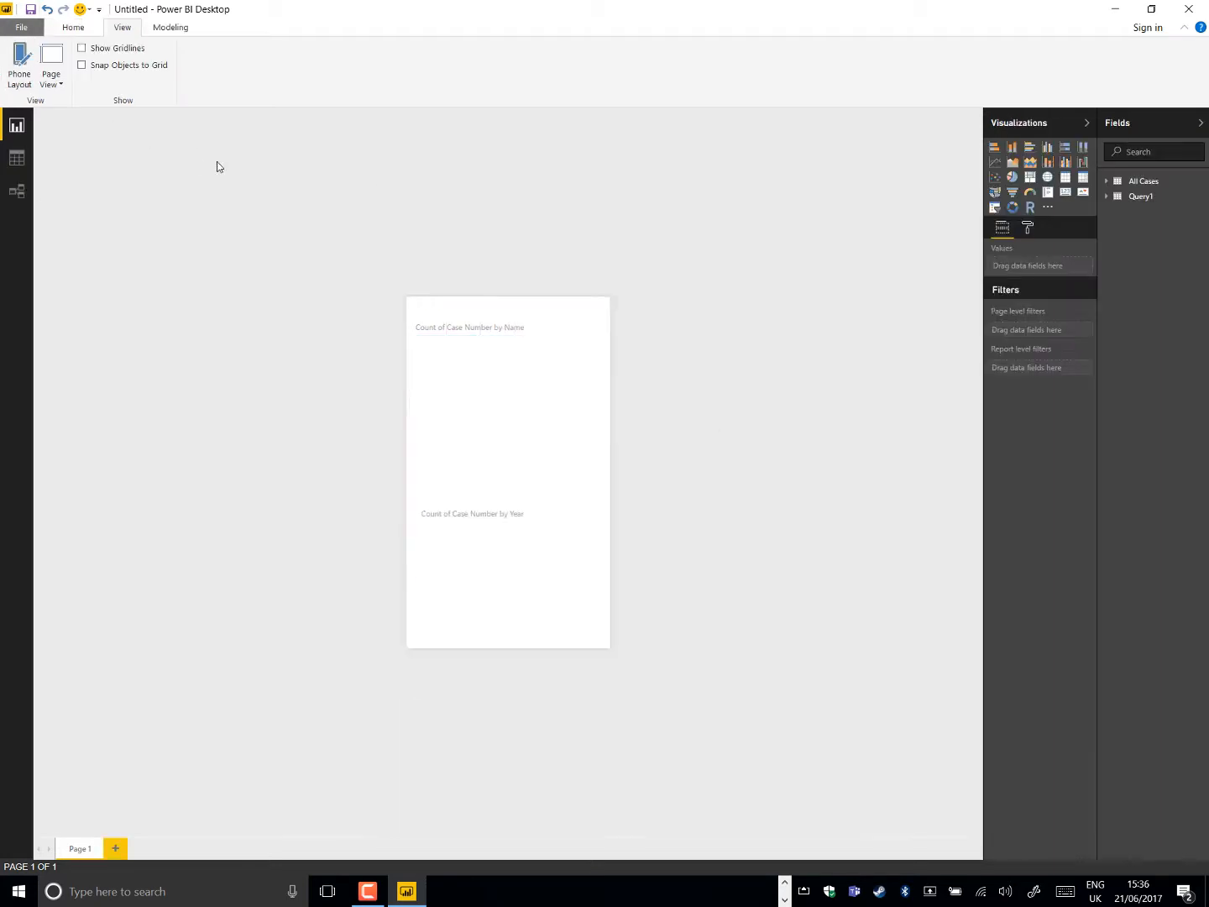
# Start publishing the report and save it as Demo 10 in the NAV PowerBIDeno folder
pyautogui.click(80, 33)
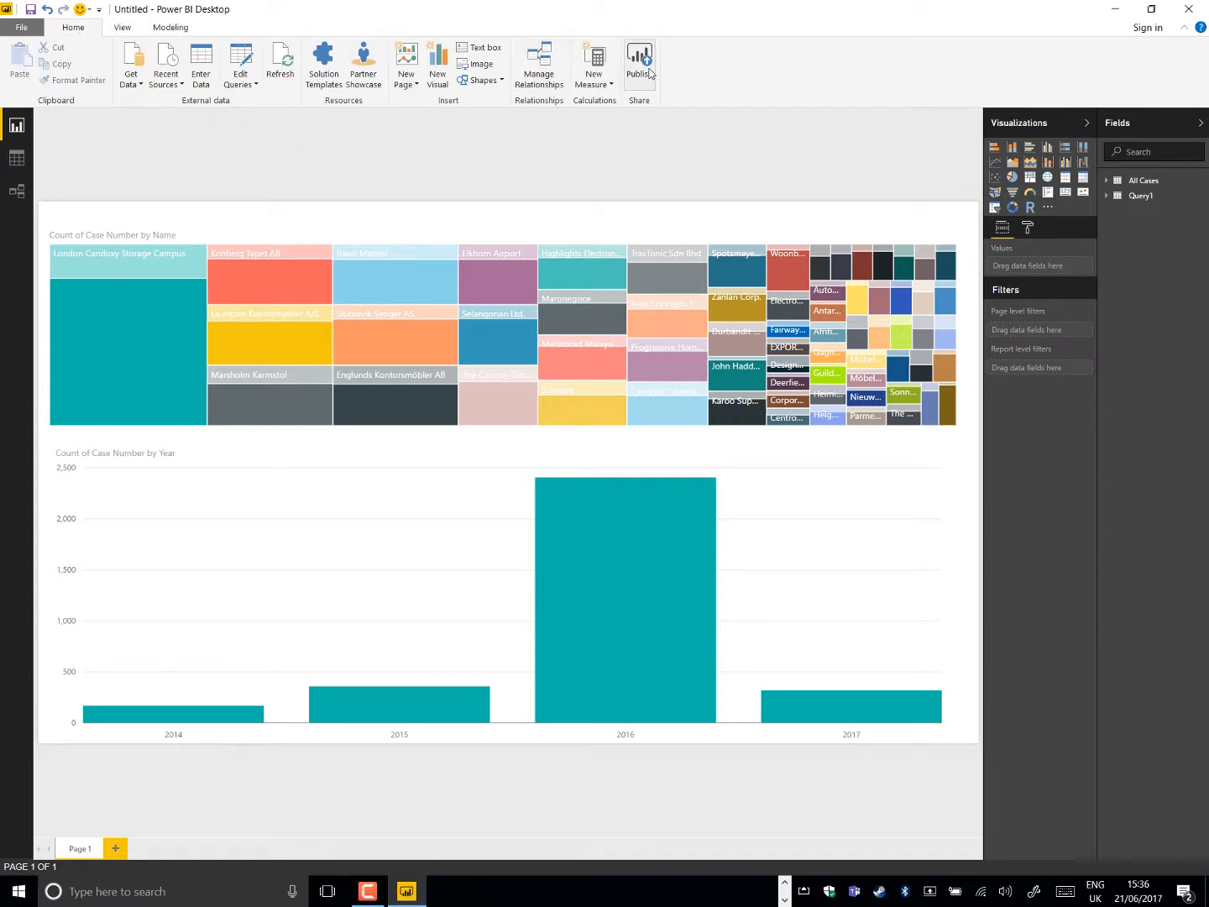
pyautogui.click(648, 72)
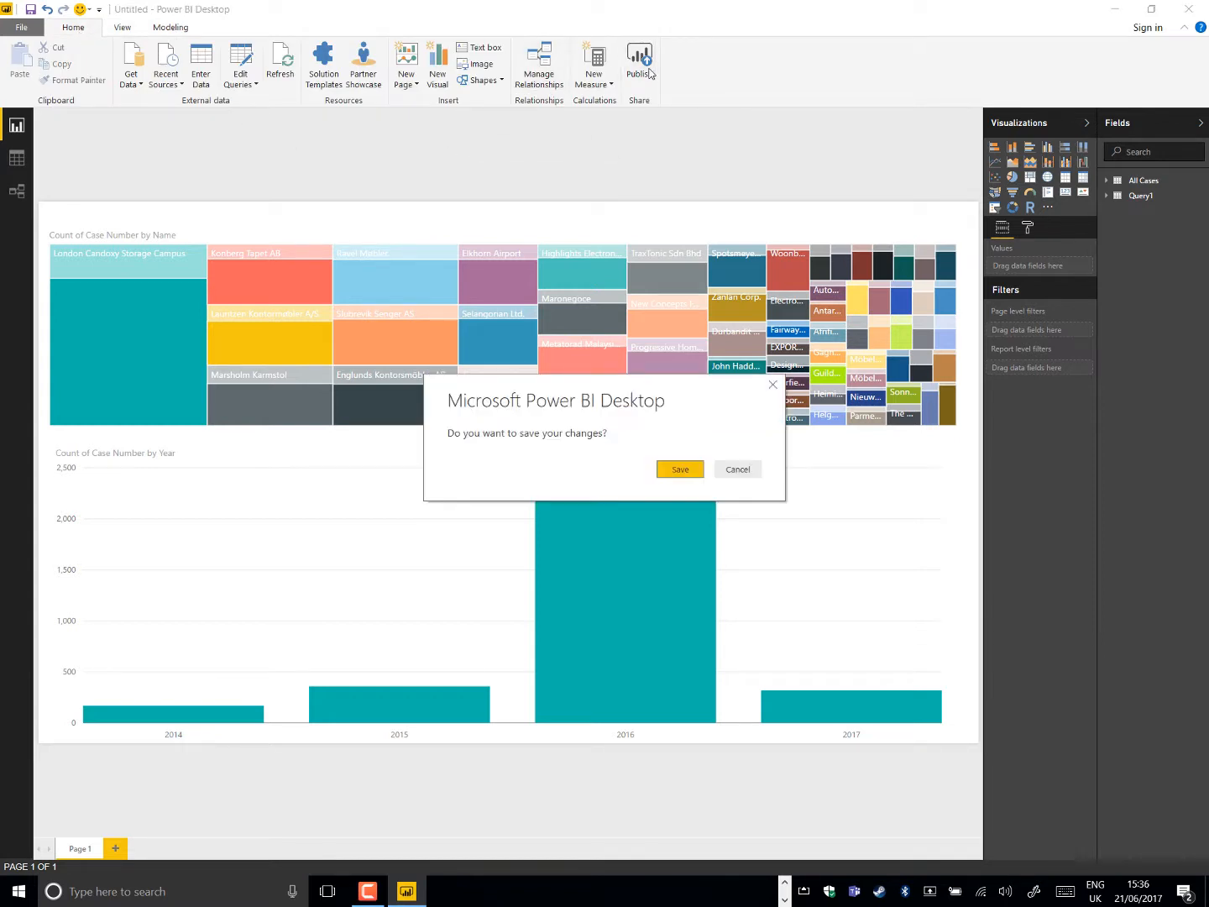
pyautogui.click(692, 466)
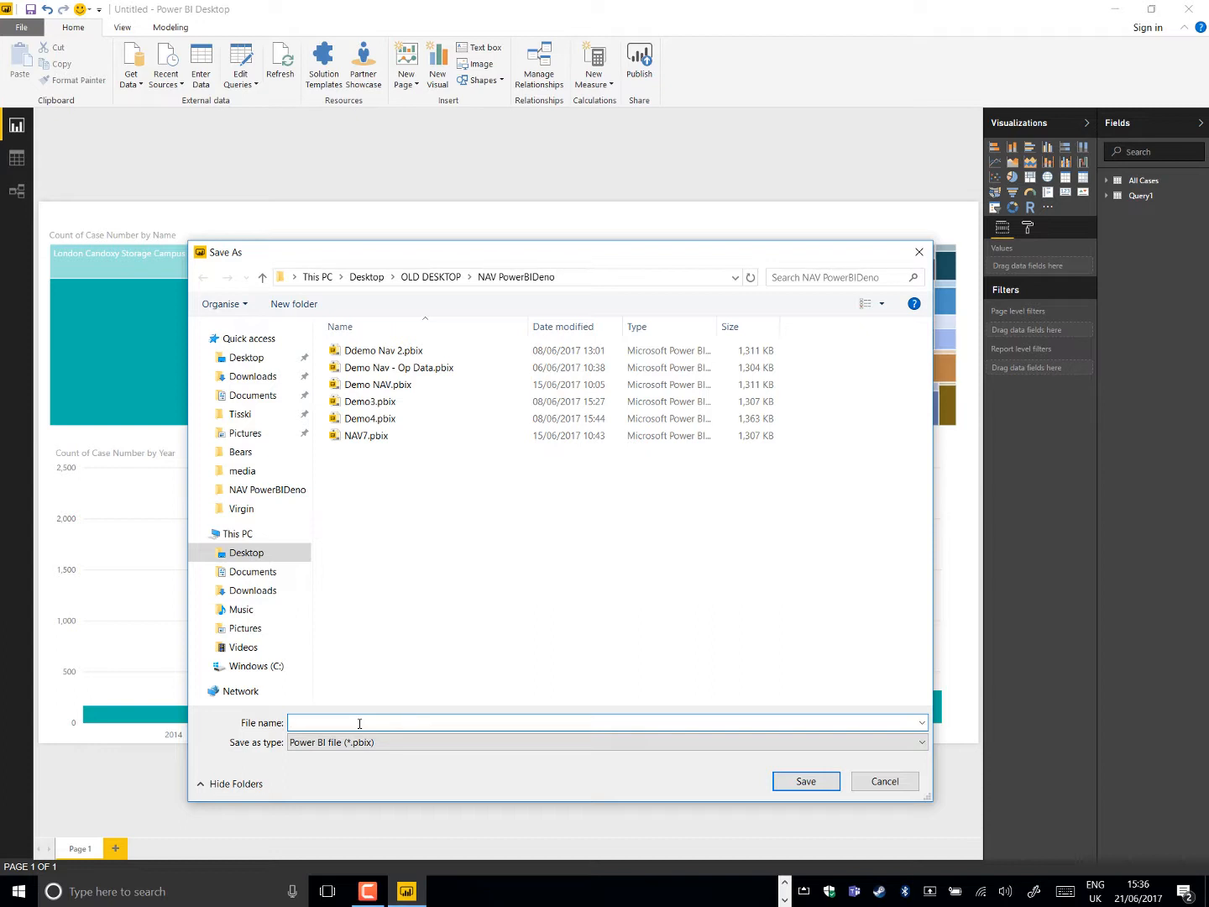
pyautogui.write('Demo 10')
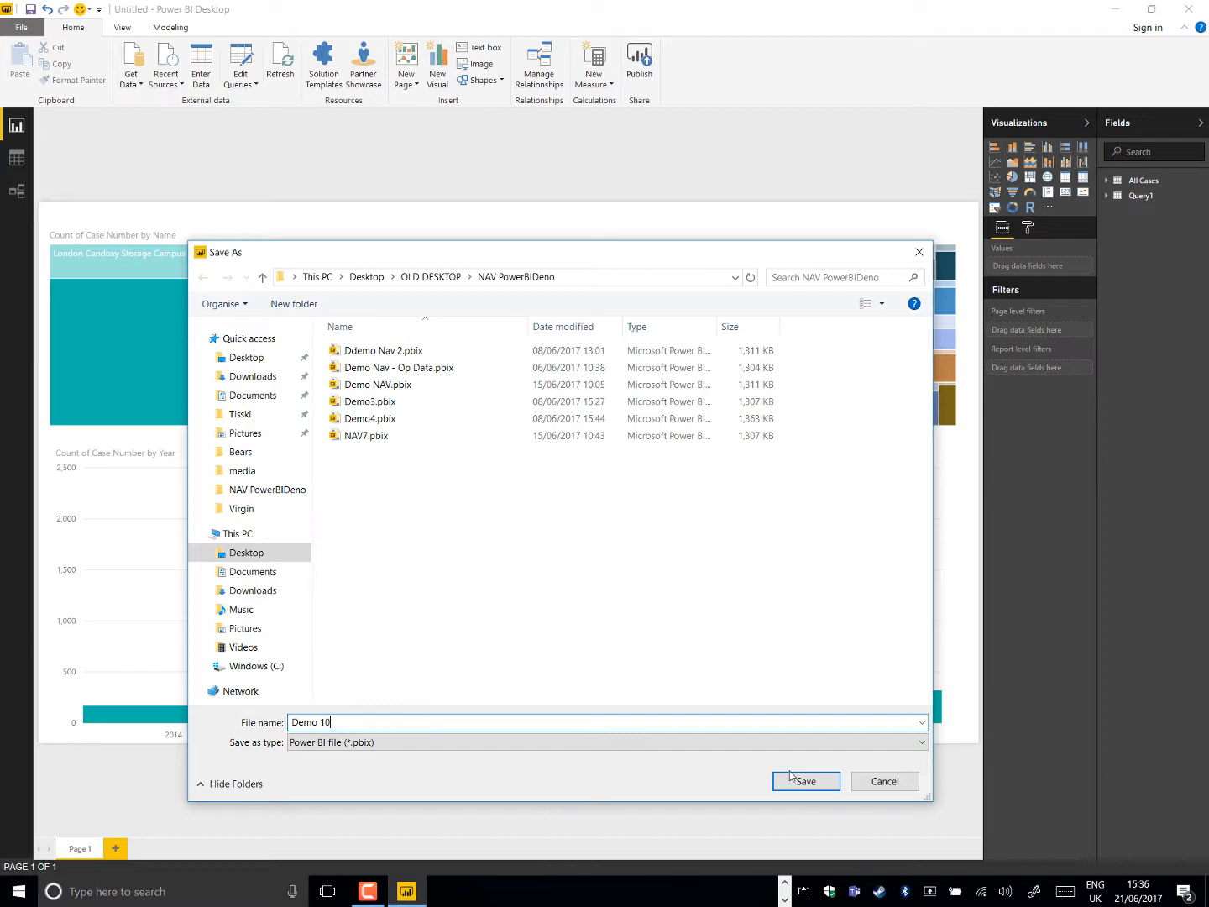
pyautogui.click(790, 779)
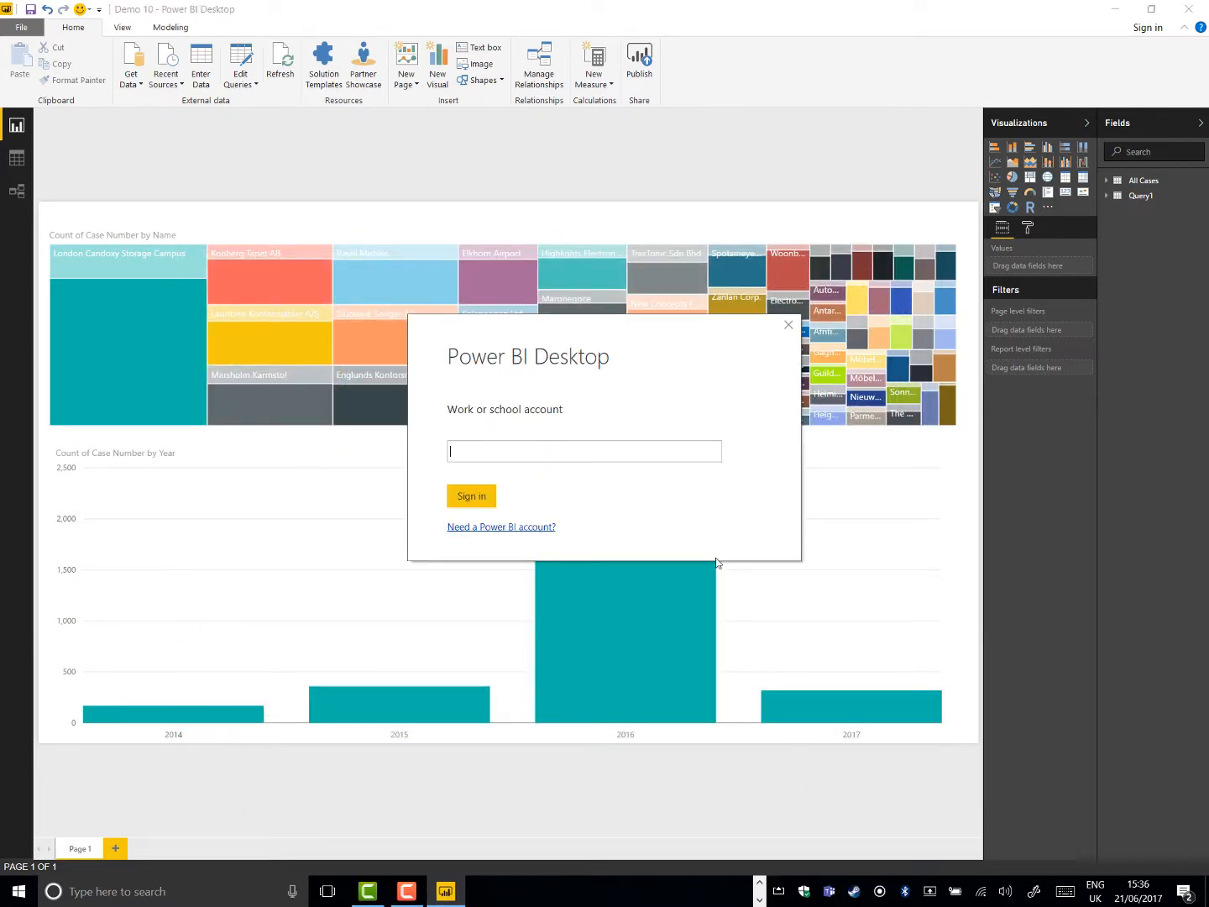
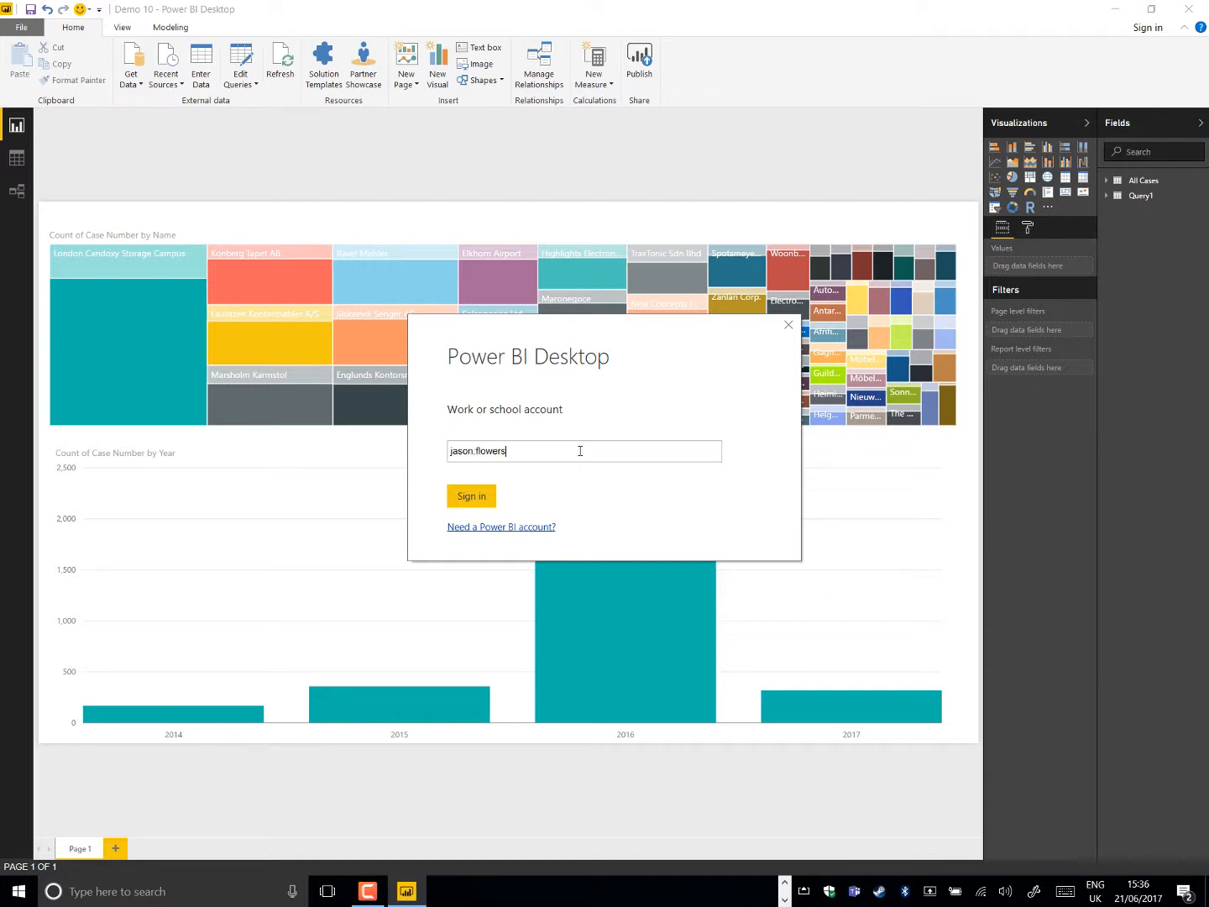
# Sign in to Power BI with the work account's e-mail address and the account password
pyautogui.click(472, 496)
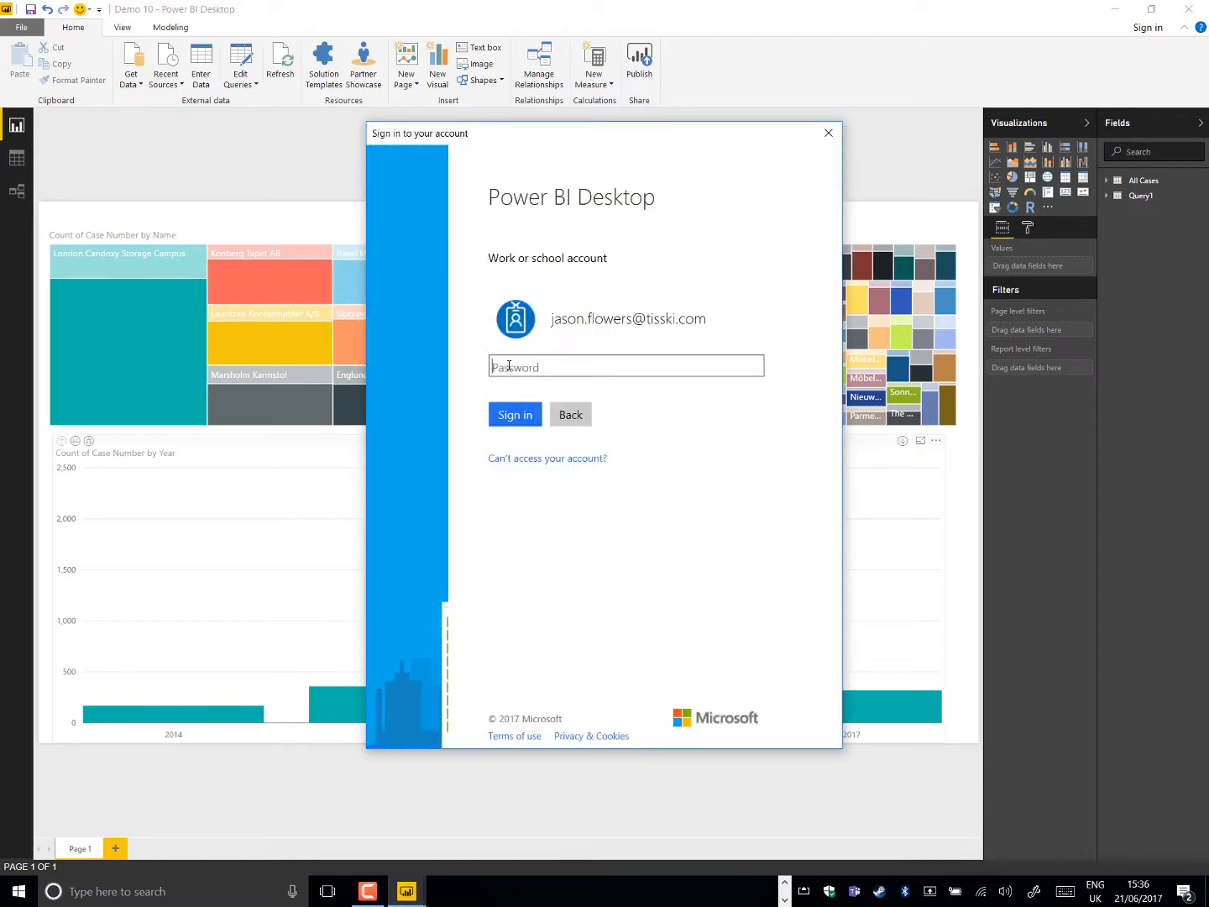
pyautogui.write('•••••••••••')
pyautogui.press('Return')
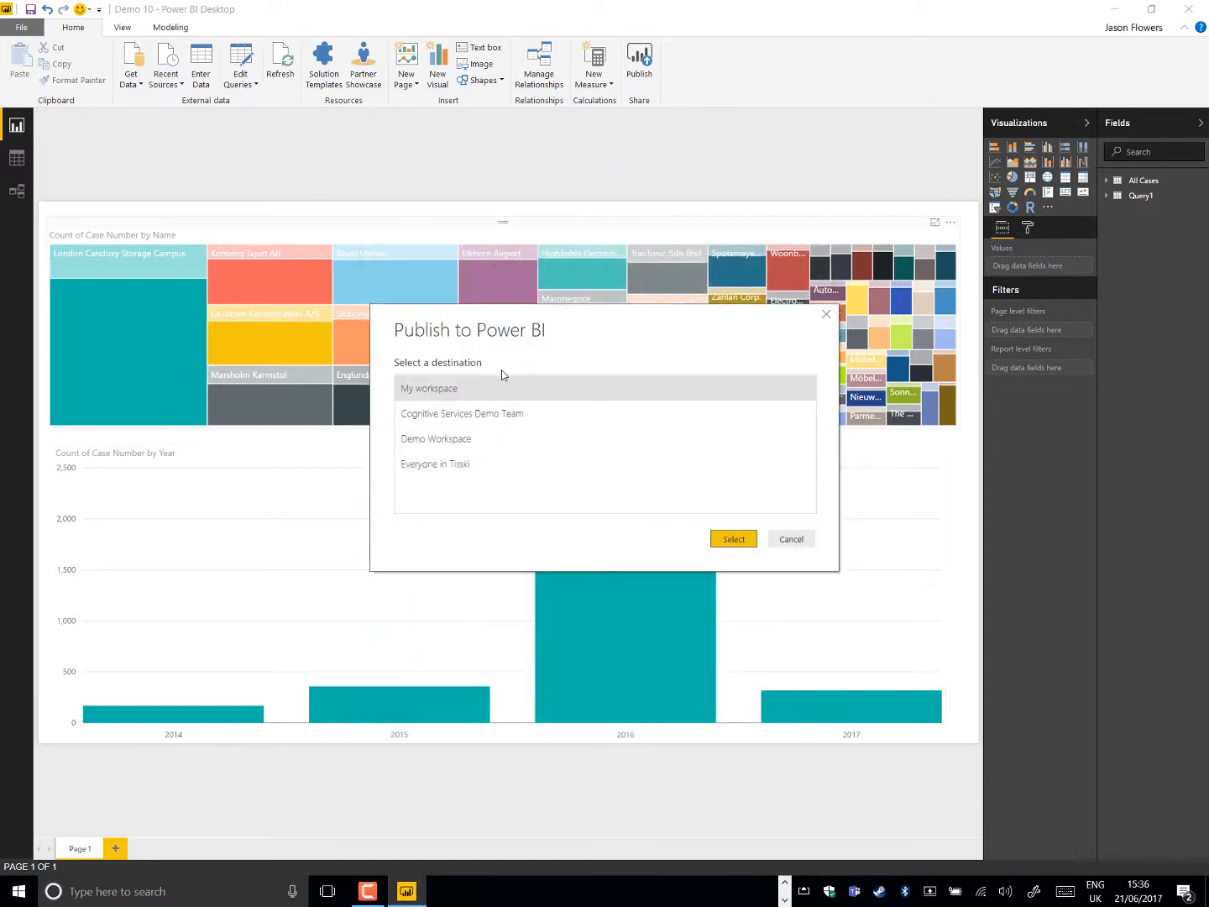
# Publish the report to Demo Workspace and open the published Demo 10 report in the browser
pyautogui.click(489, 438)
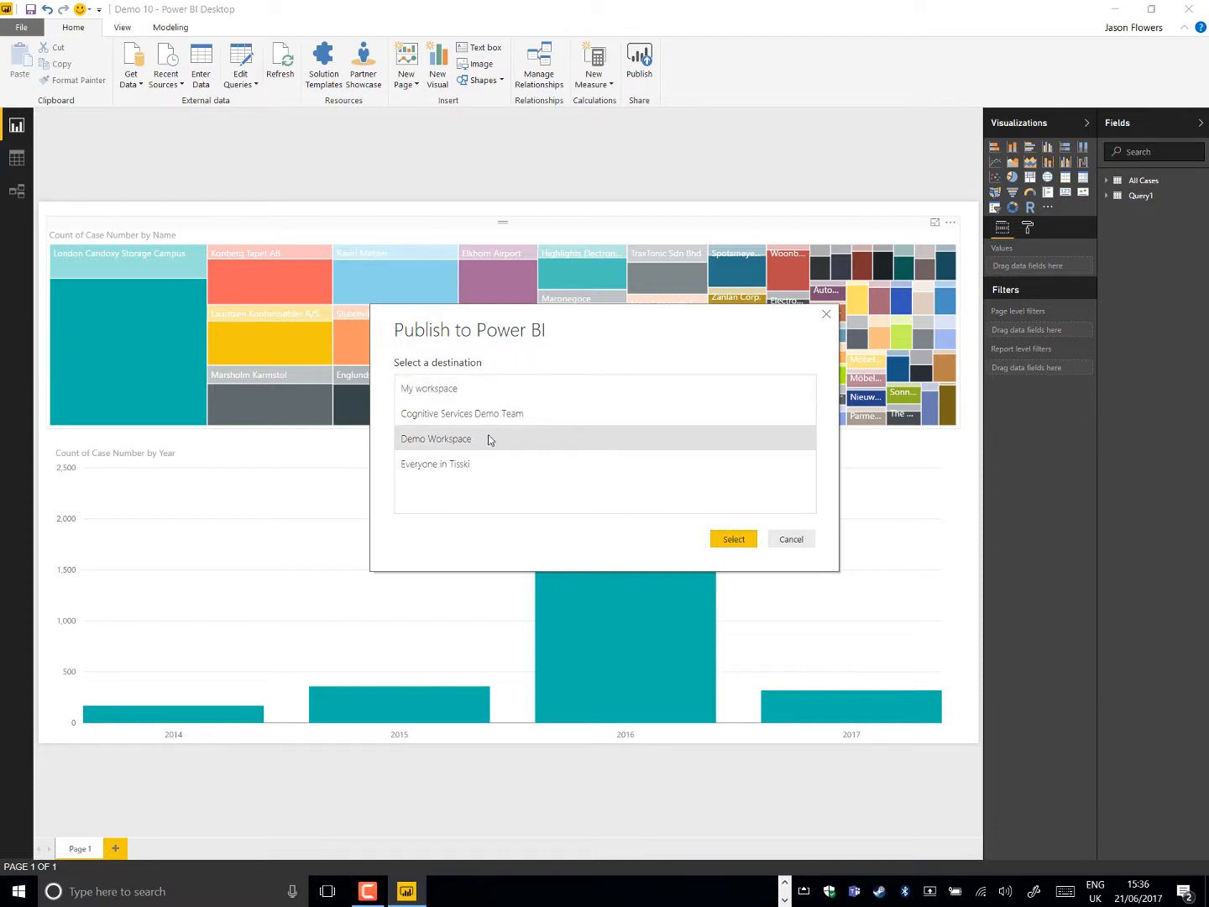
pyautogui.click(729, 542)
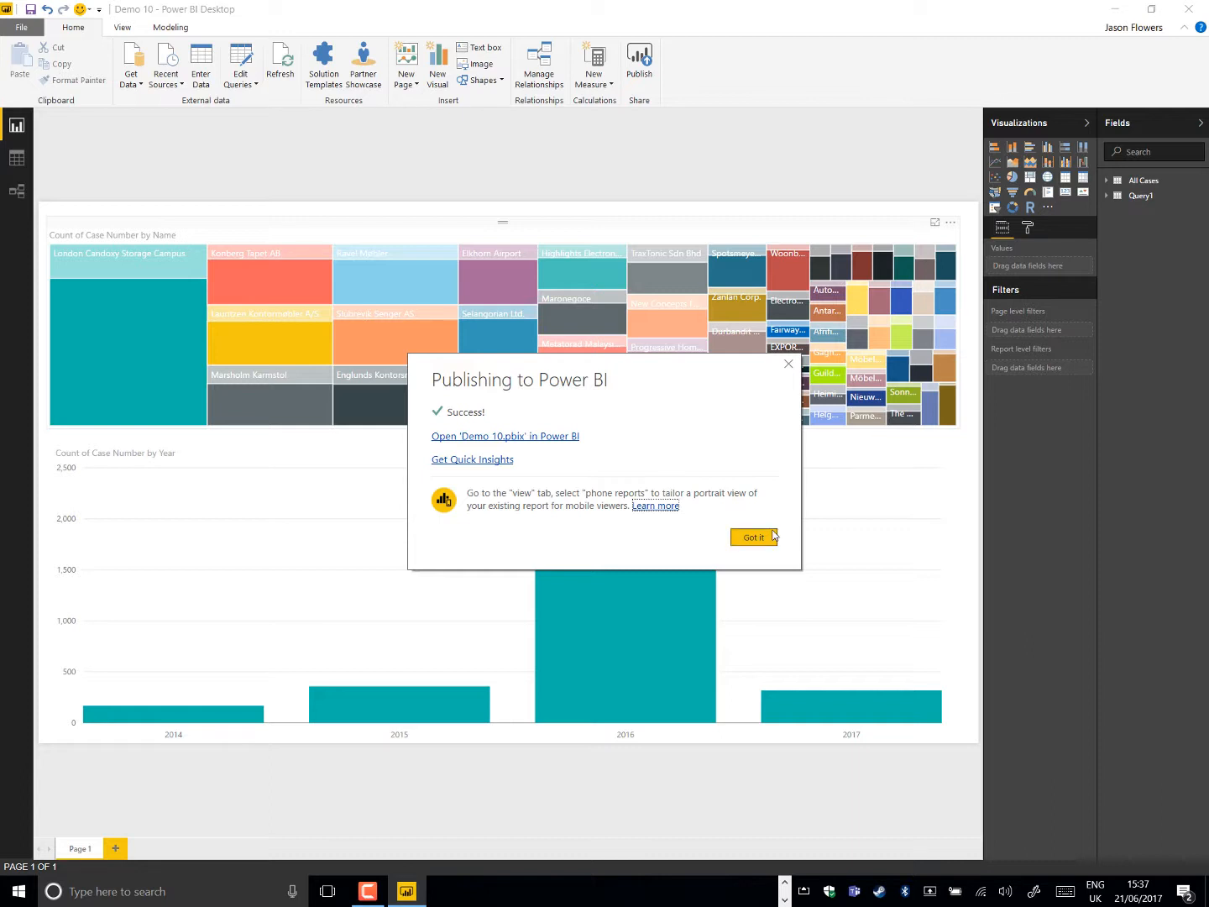
pyautogui.click(533, 436)
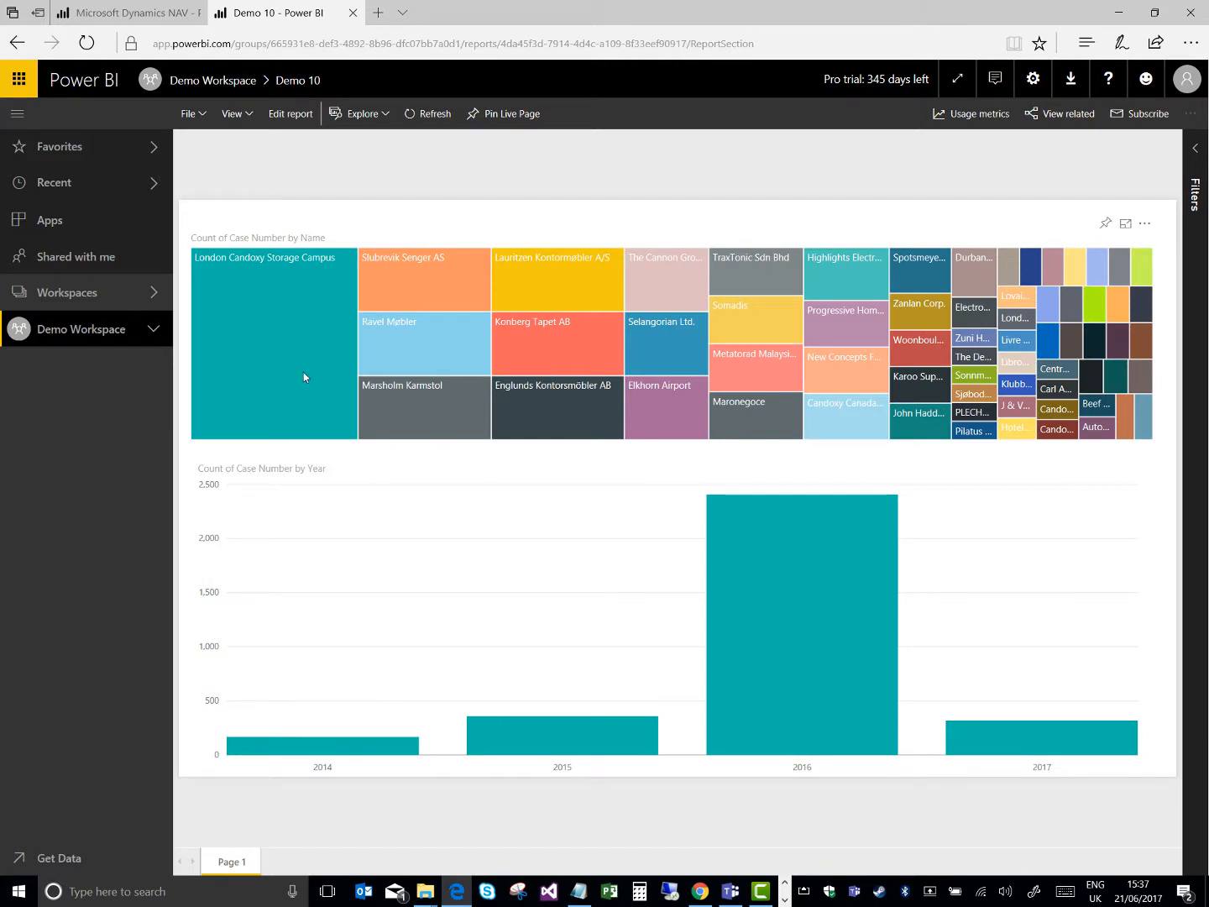
# Cross-highlight the published report by London Candoxy Storage Campus and Ravel Møbler in the treemap, and by the 2015 column
pyautogui.click(303, 372)
pyautogui.click(458, 369)
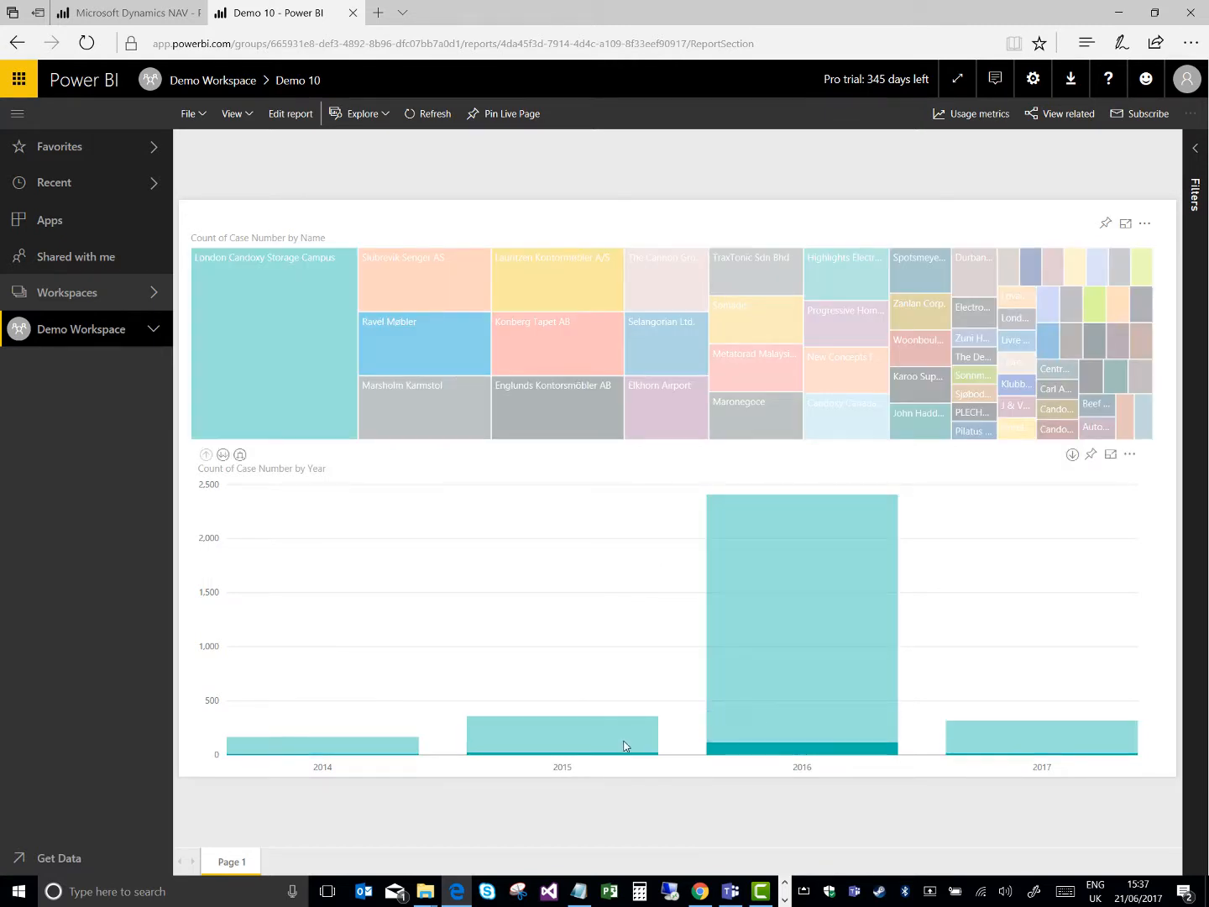
pyautogui.click(623, 745)
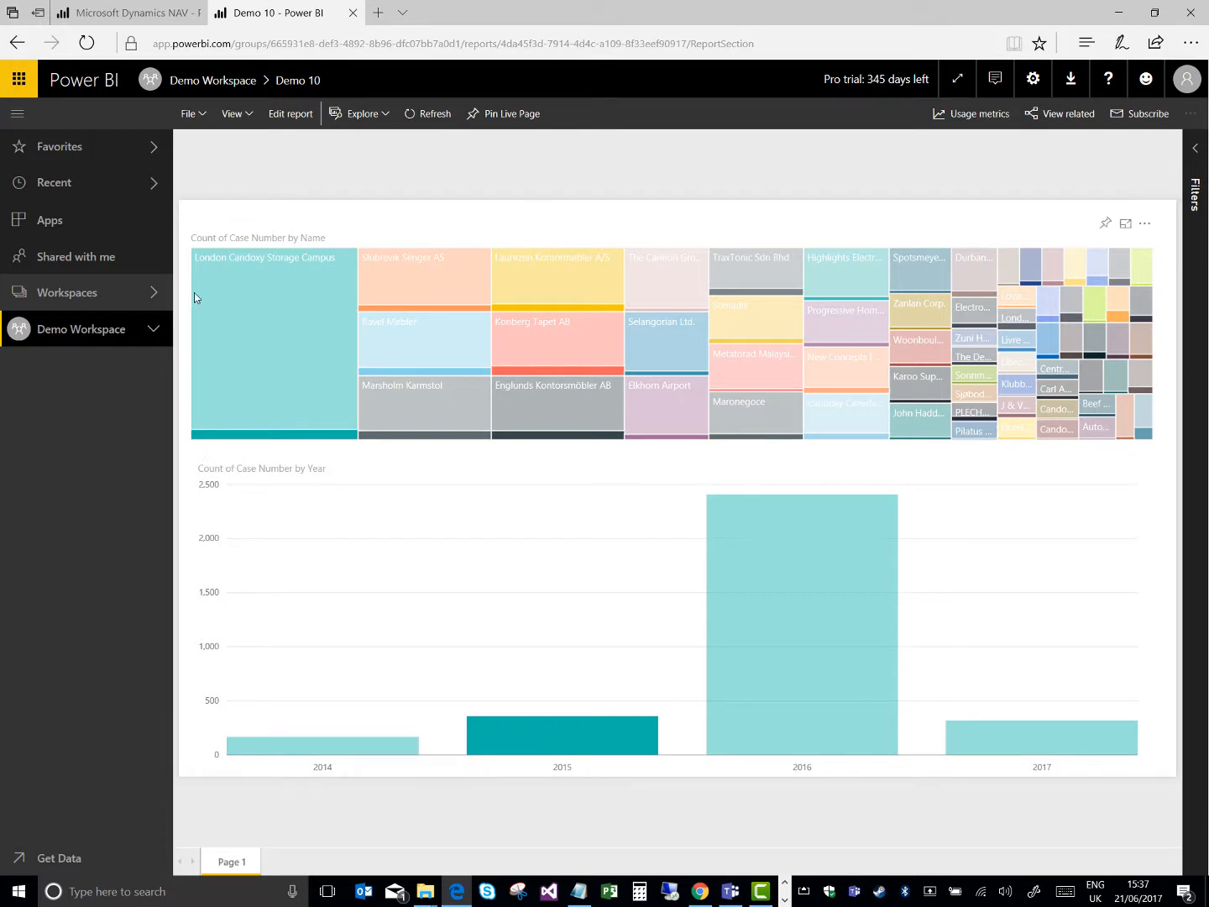
# Pin the Demo 10 report page live to a new dashboard named Demo Dash 1
pyautogui.click(153, 329)
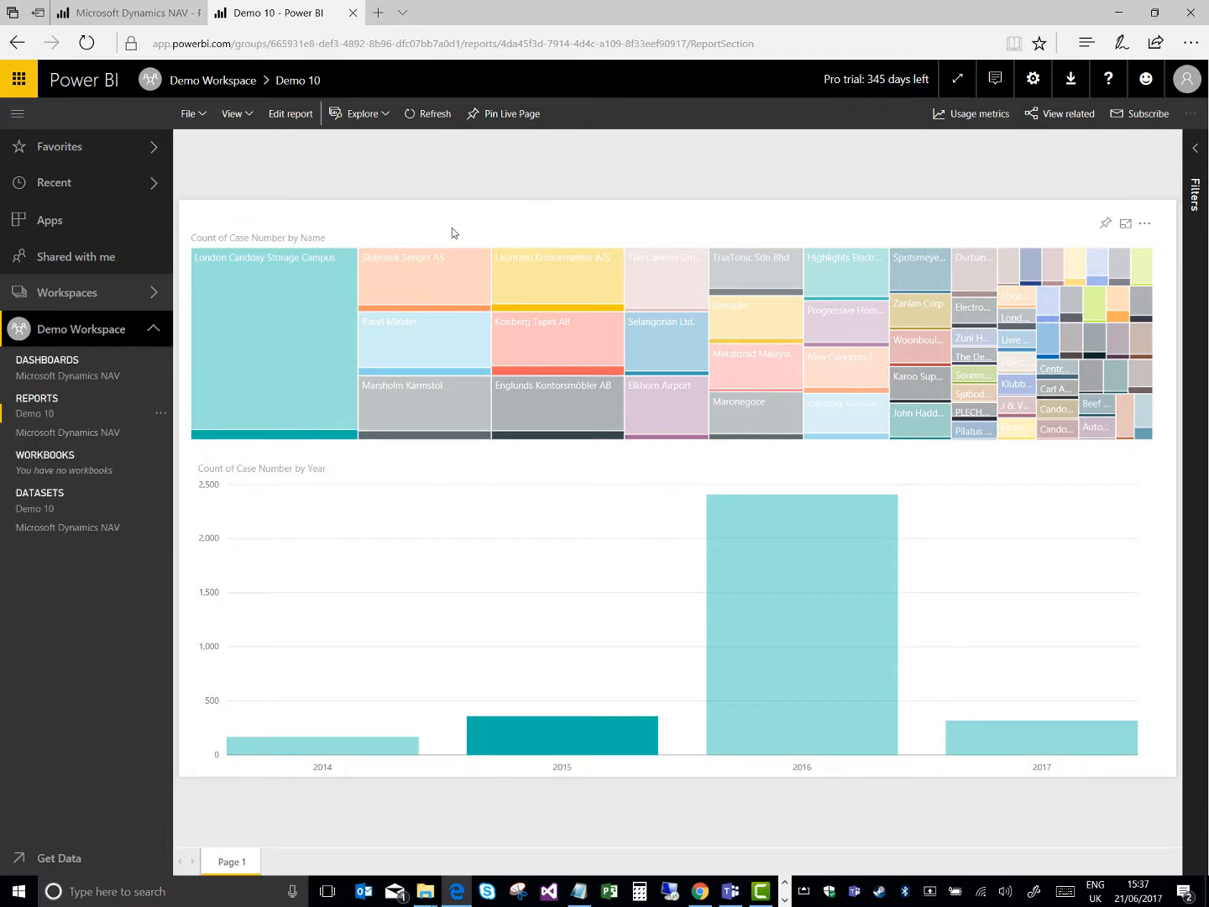
pyautogui.click(491, 113)
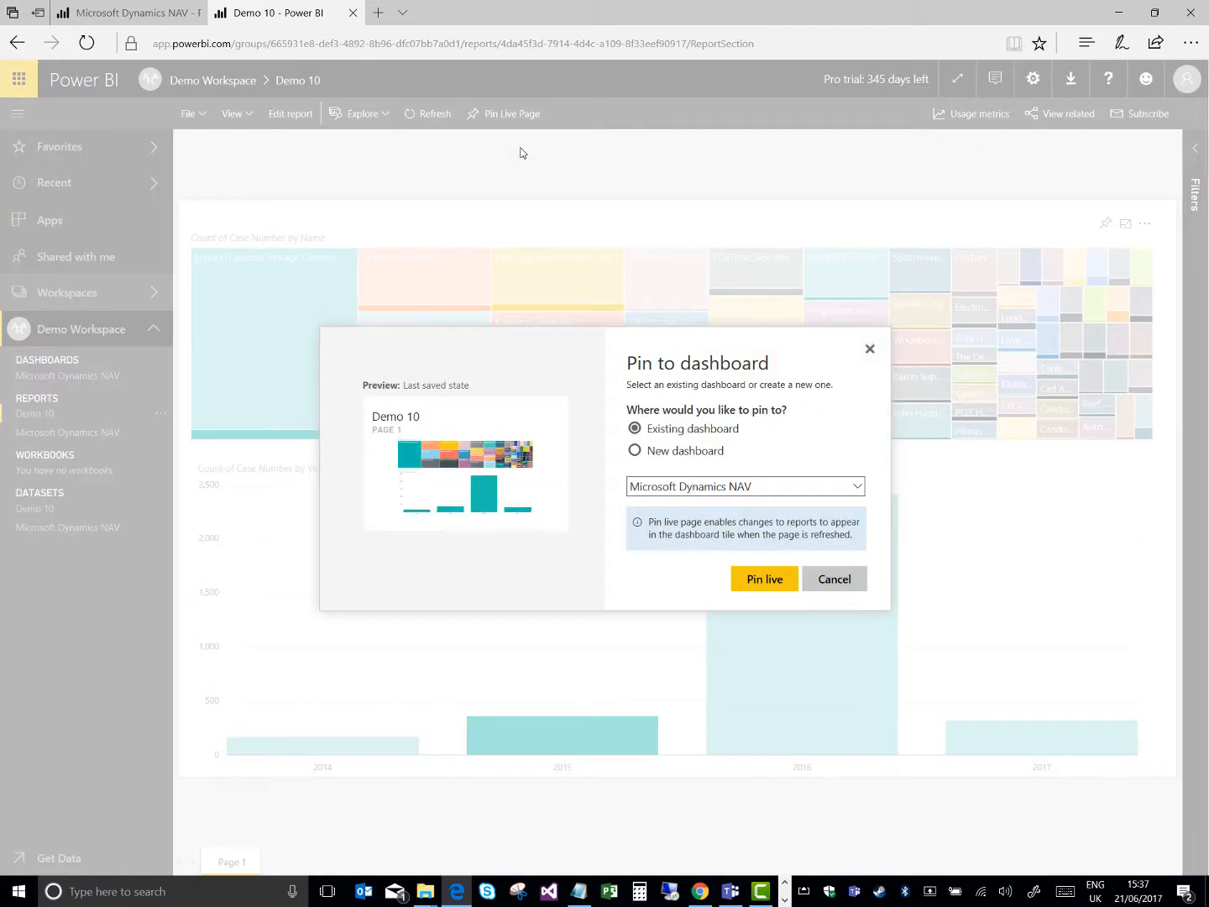
pyautogui.click(636, 450)
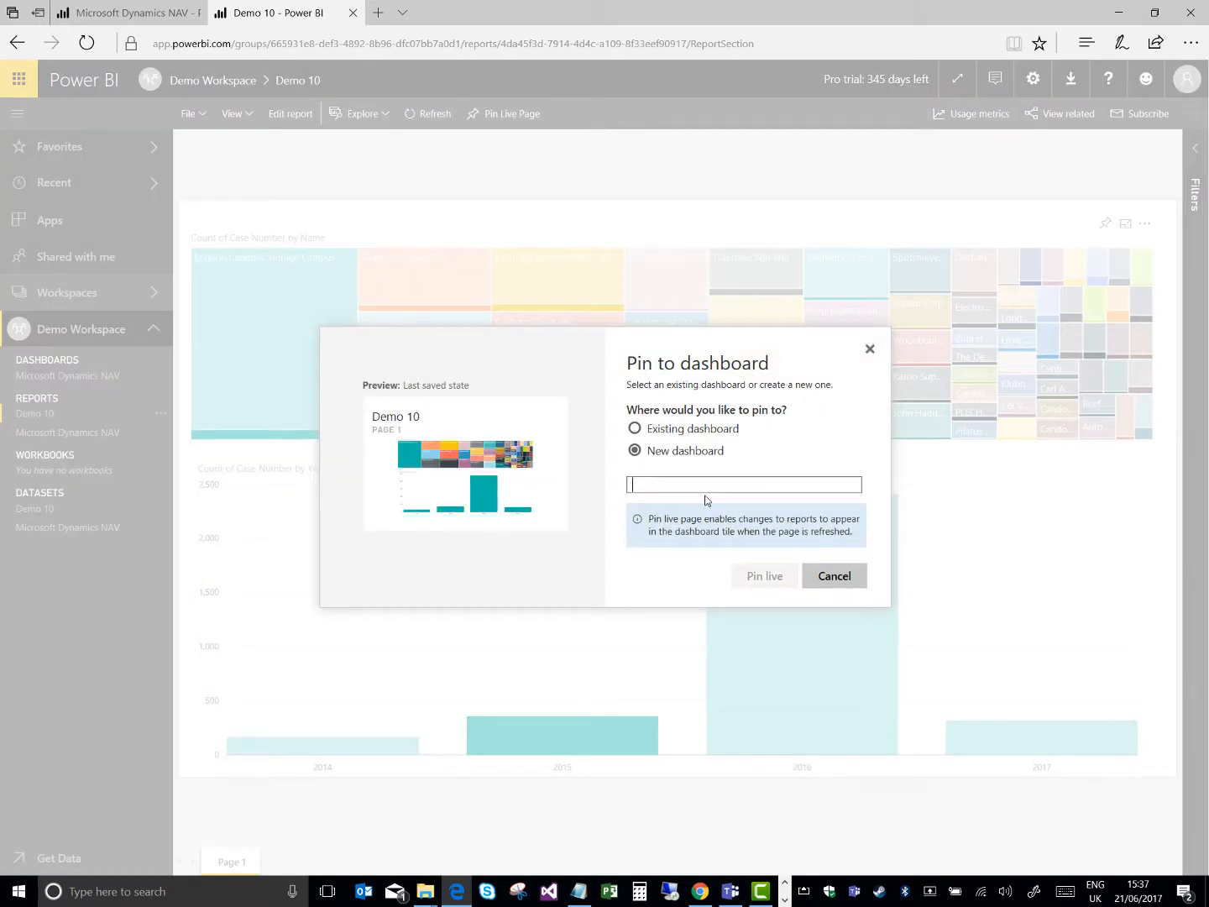
pyautogui.write('Demo')
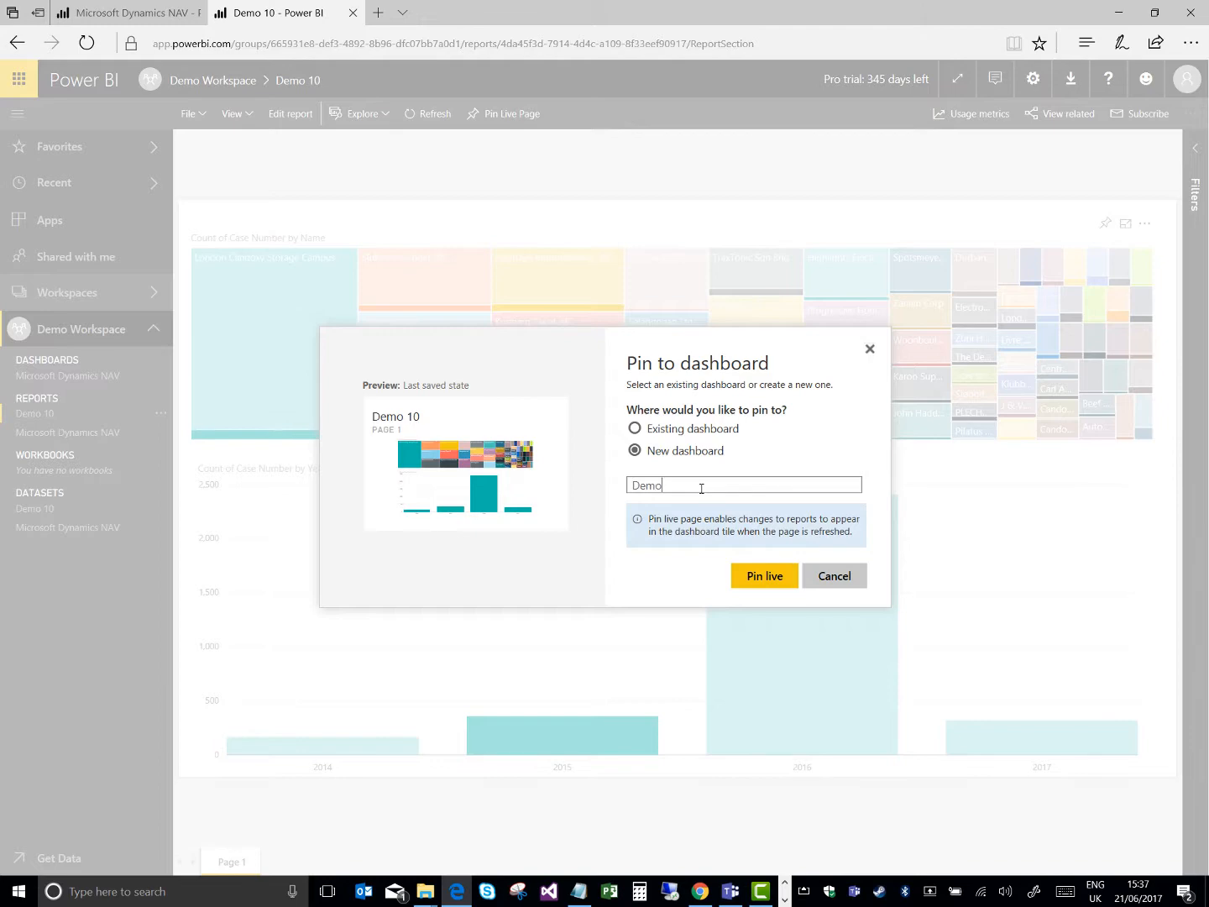
pyautogui.write(' Dash 1')
pyautogui.click(787, 579)
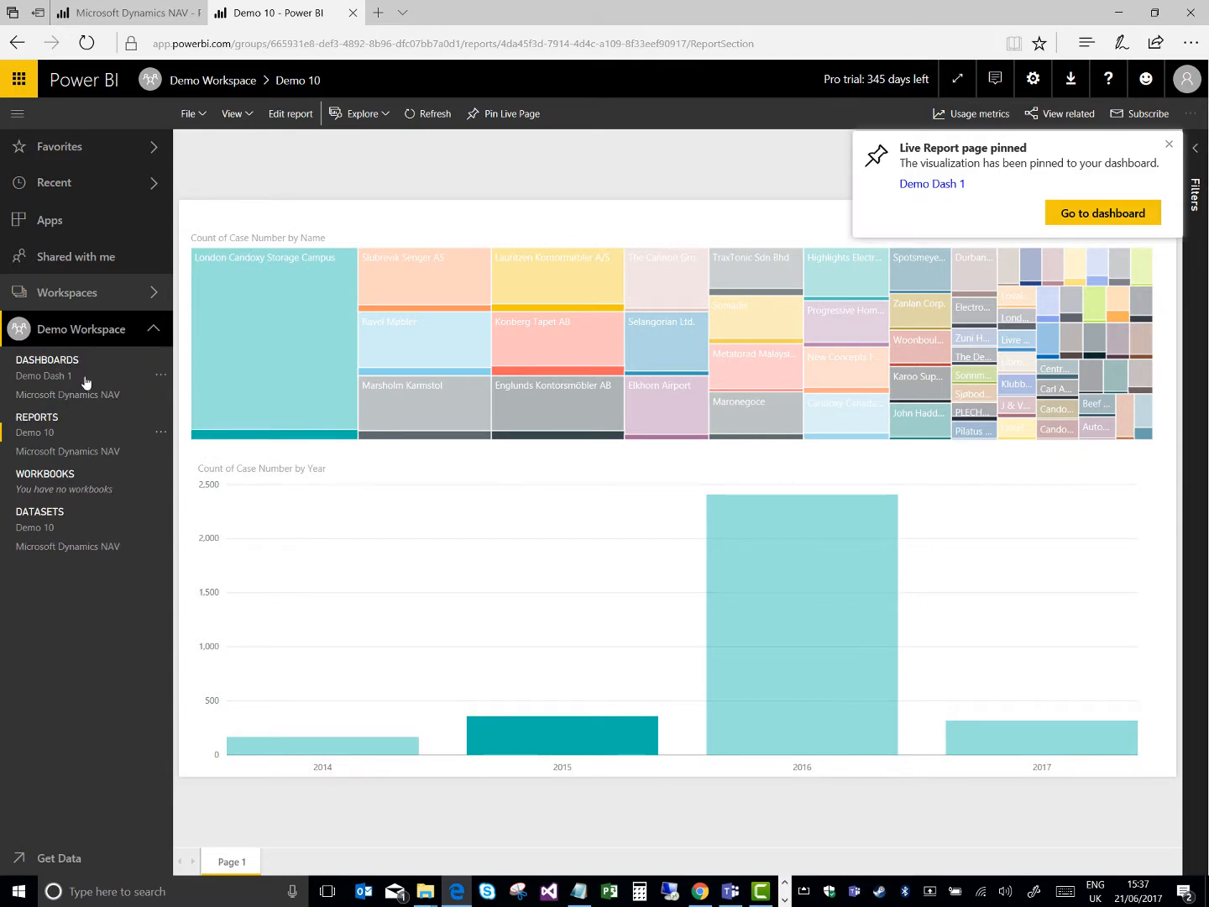
# Open Demo 10 from its tile on Demo Dash 1 and cross-highlight it by several treemap customers, ending with Selangorian Ltd
pyautogui.click(56, 383)
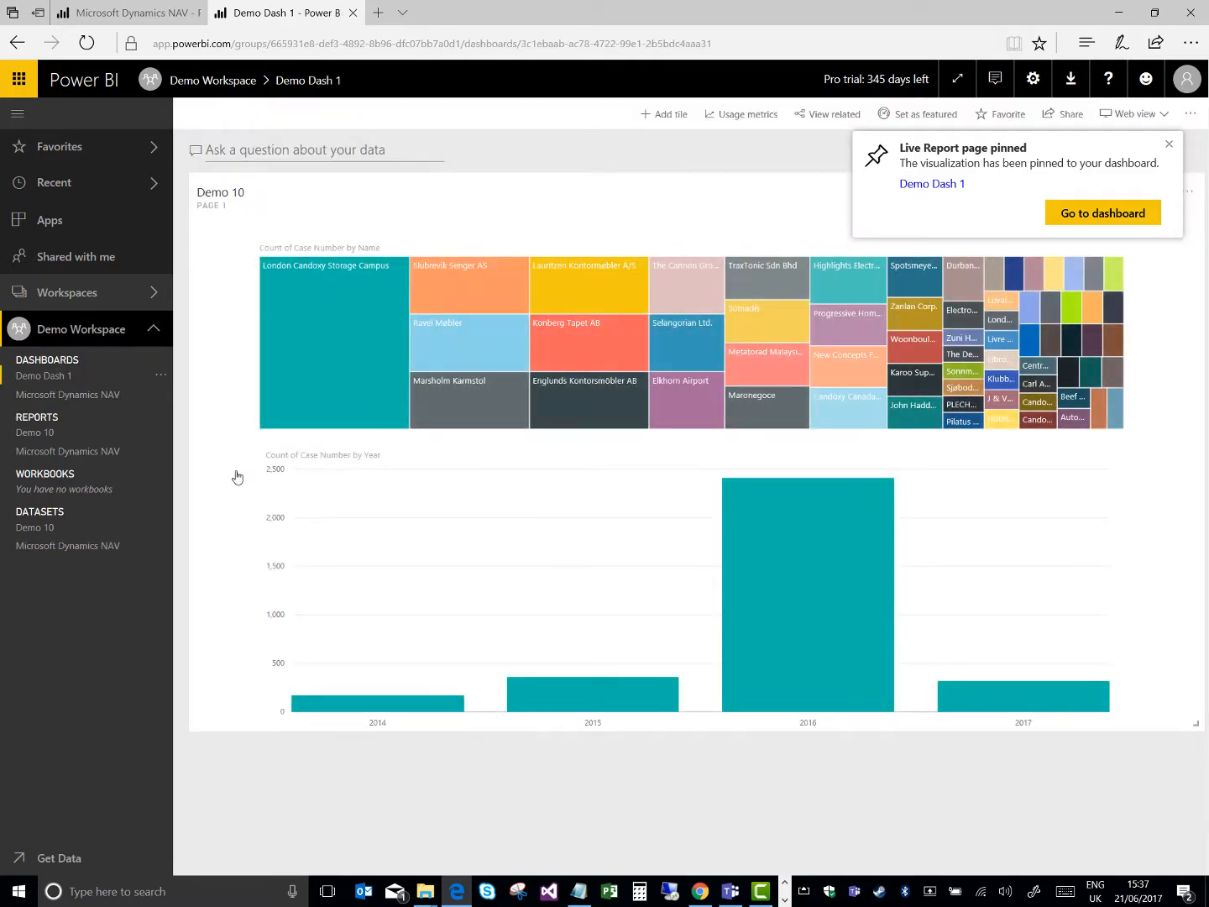
pyautogui.click(627, 204)
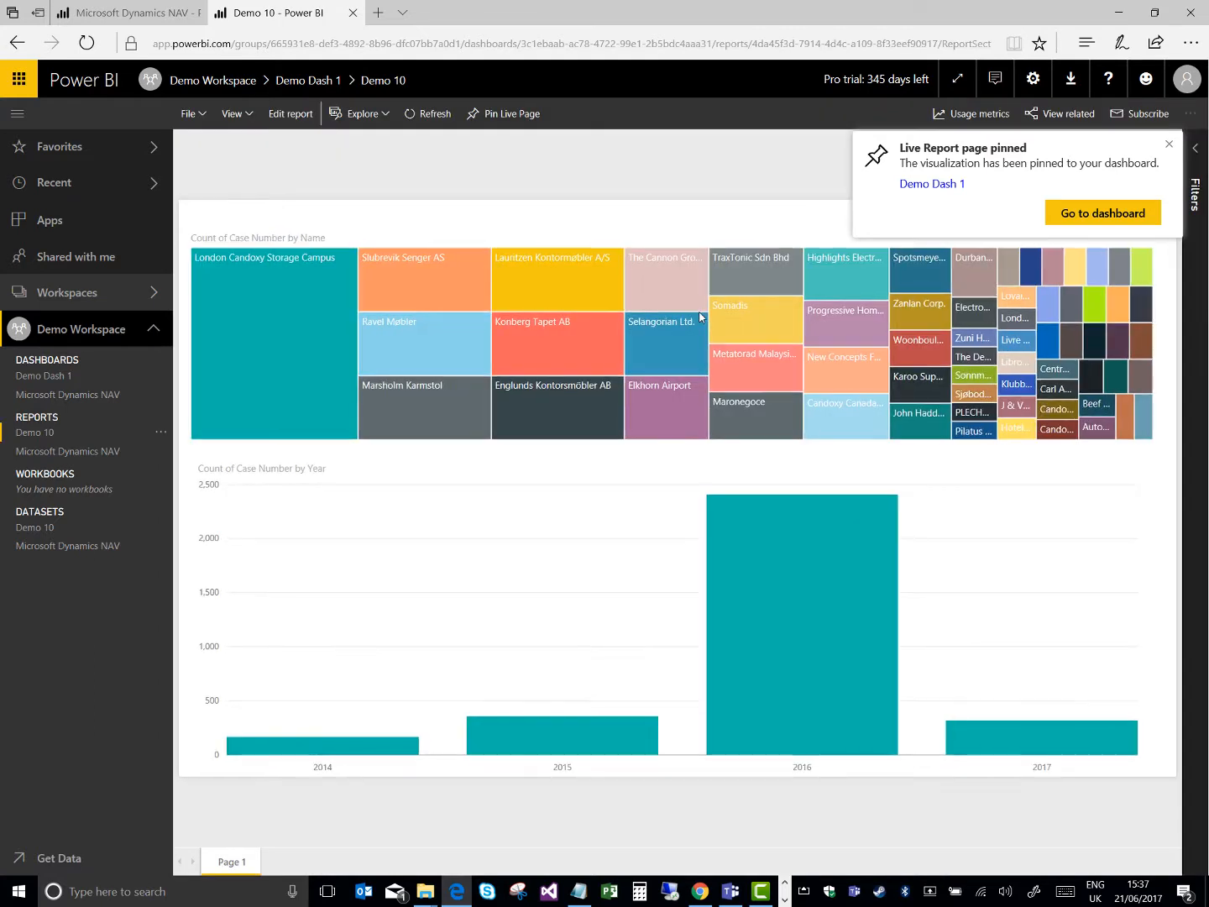
pyautogui.click(583, 343)
pyautogui.click(598, 290)
pyautogui.click(683, 289)
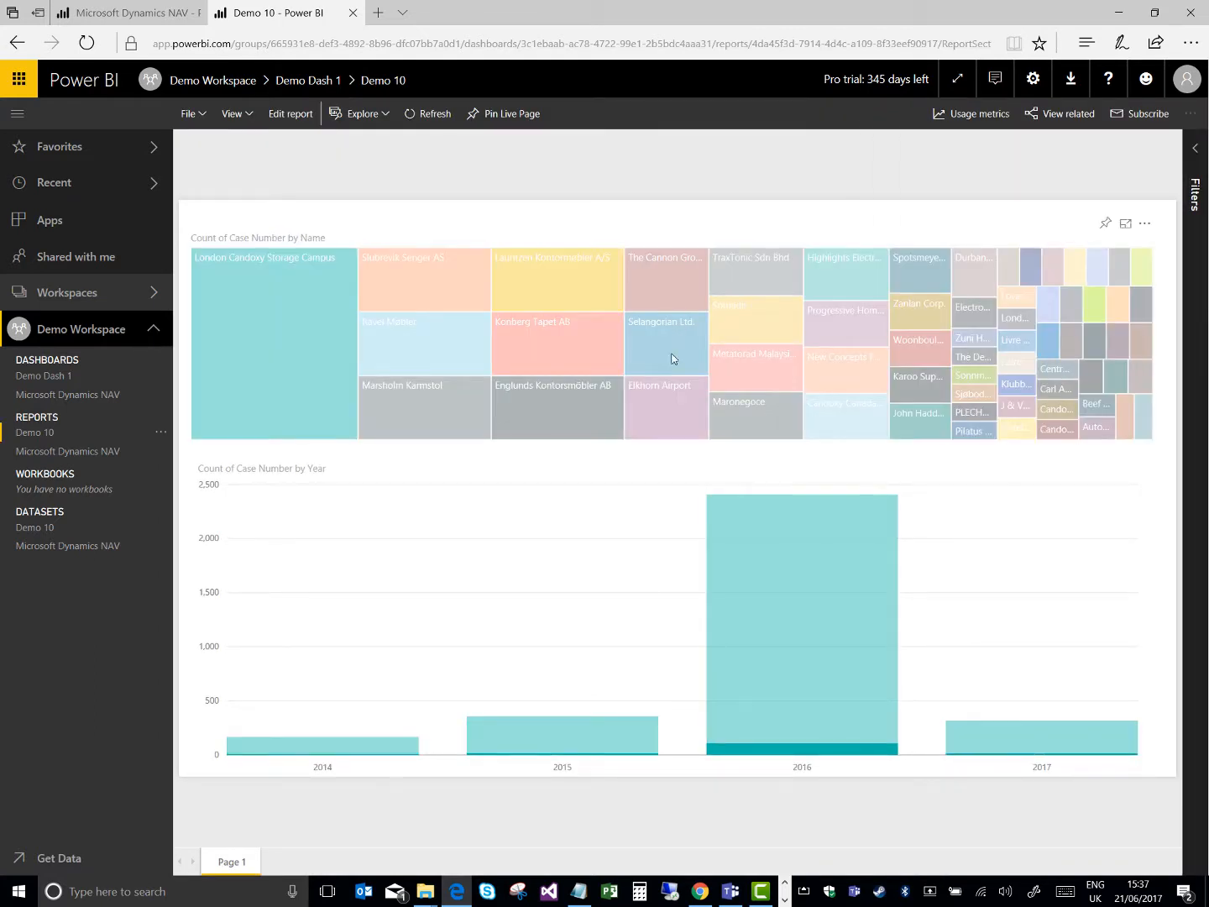
pyautogui.click(672, 359)
# Return to Demo Dash 1 and review the source types available for a new tile without adding one
pyautogui.click(39, 379)
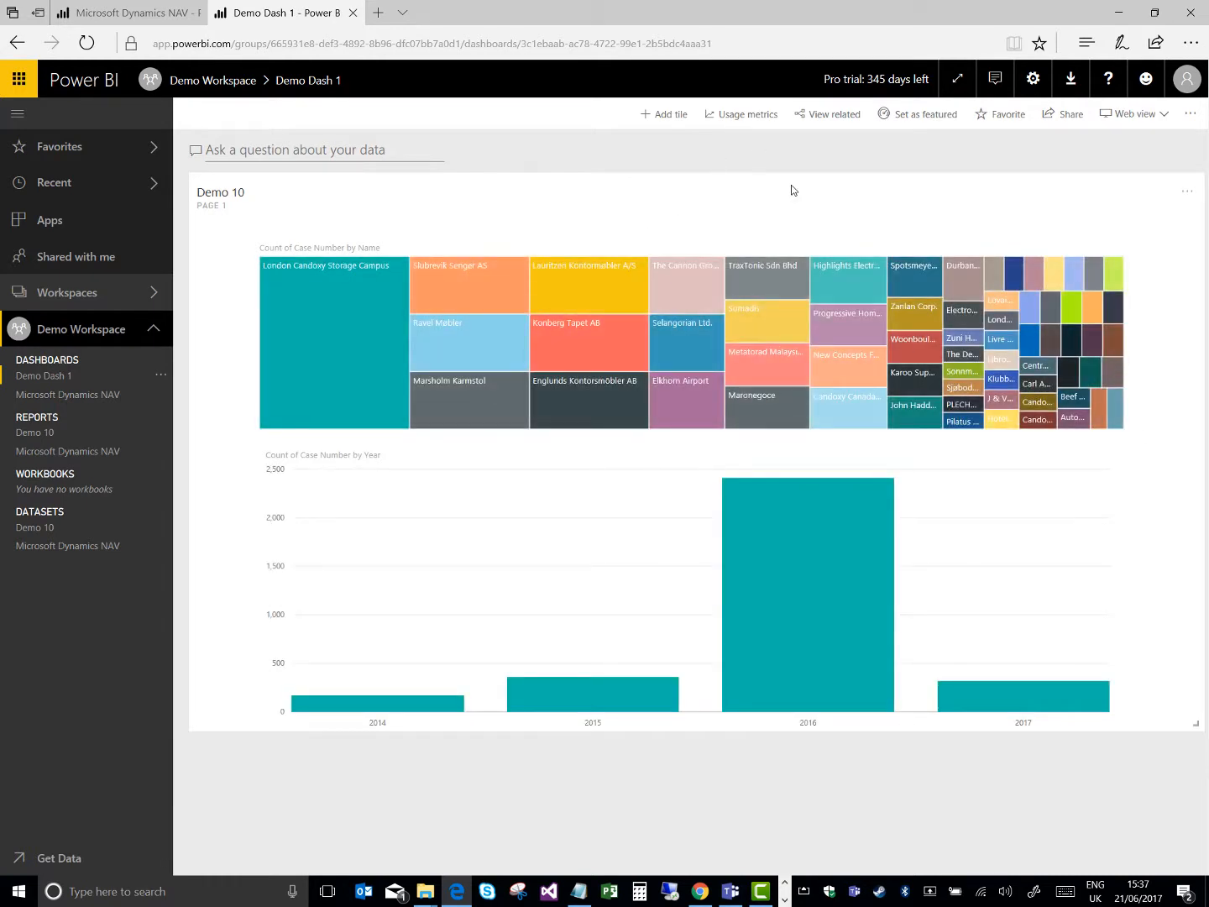
pyautogui.click(664, 116)
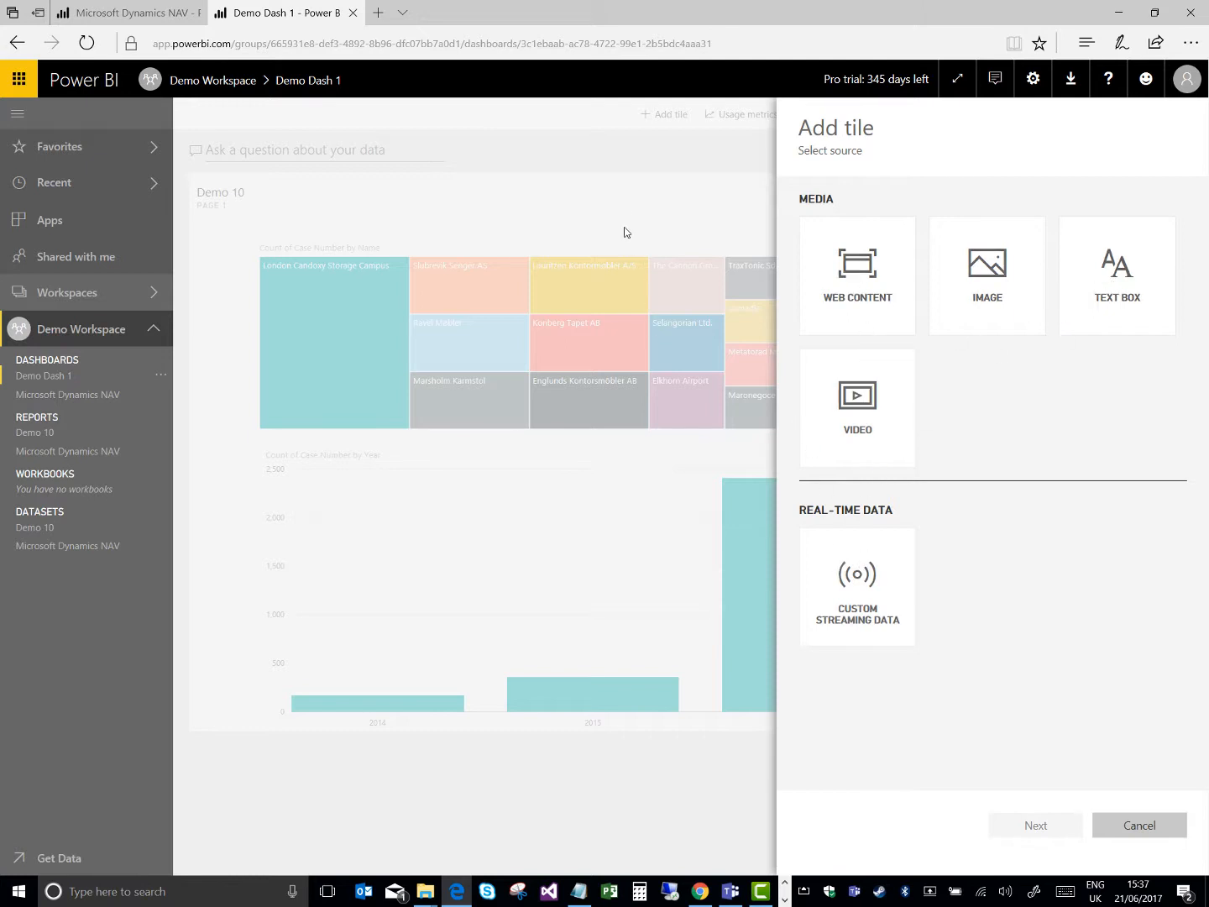
pyautogui.click(623, 200)
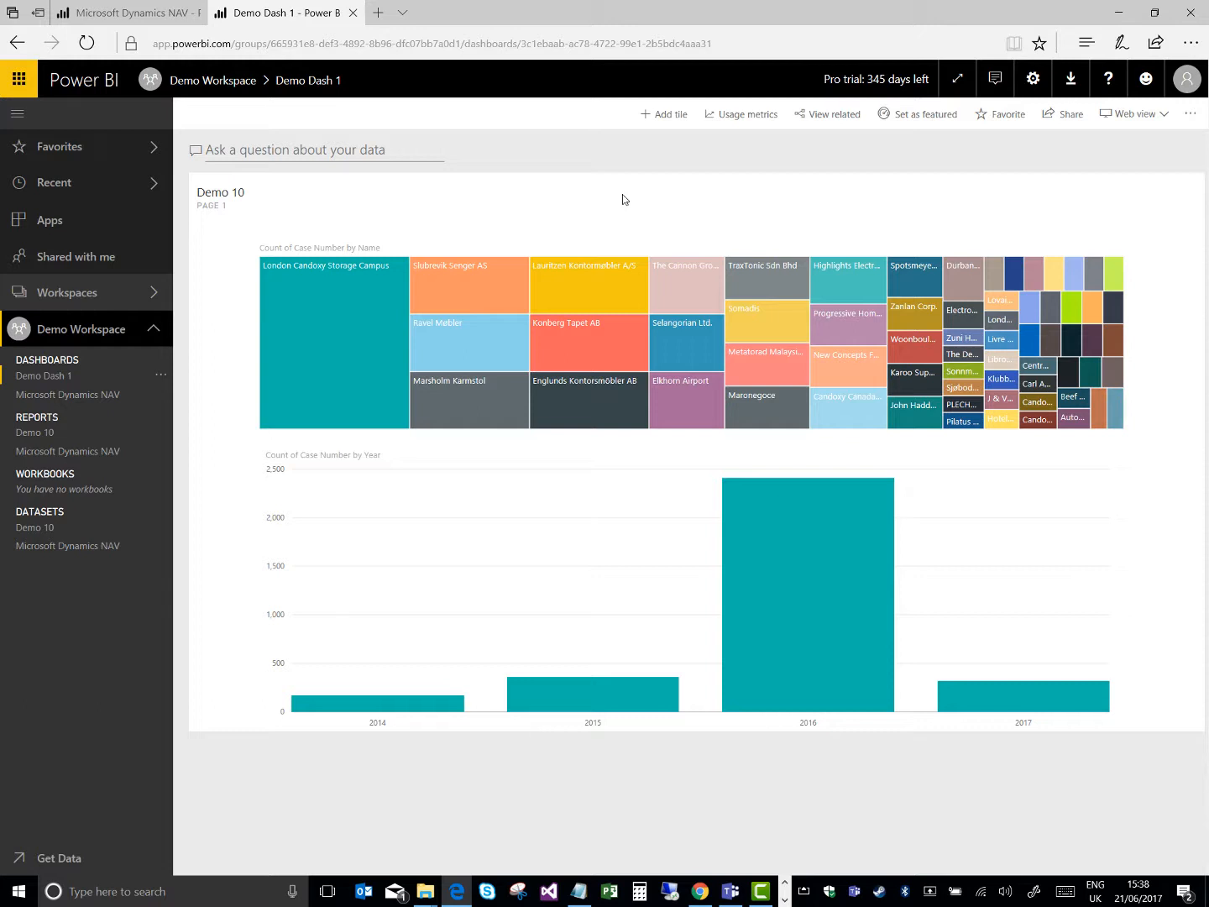
# Generate quick insights for the Demo 10 dataset in Demo Workspace and open them
pyautogui.click(118, 336)
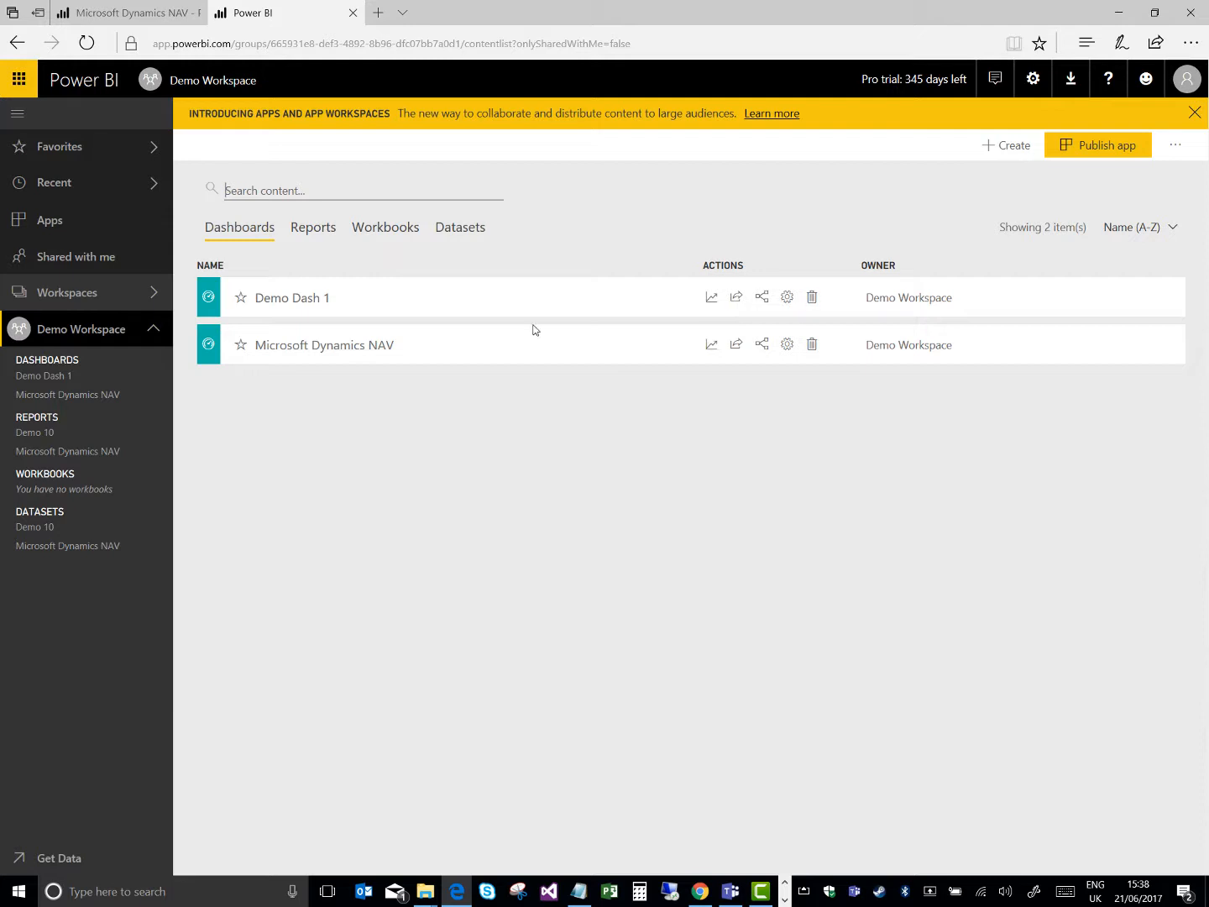
pyautogui.click(453, 229)
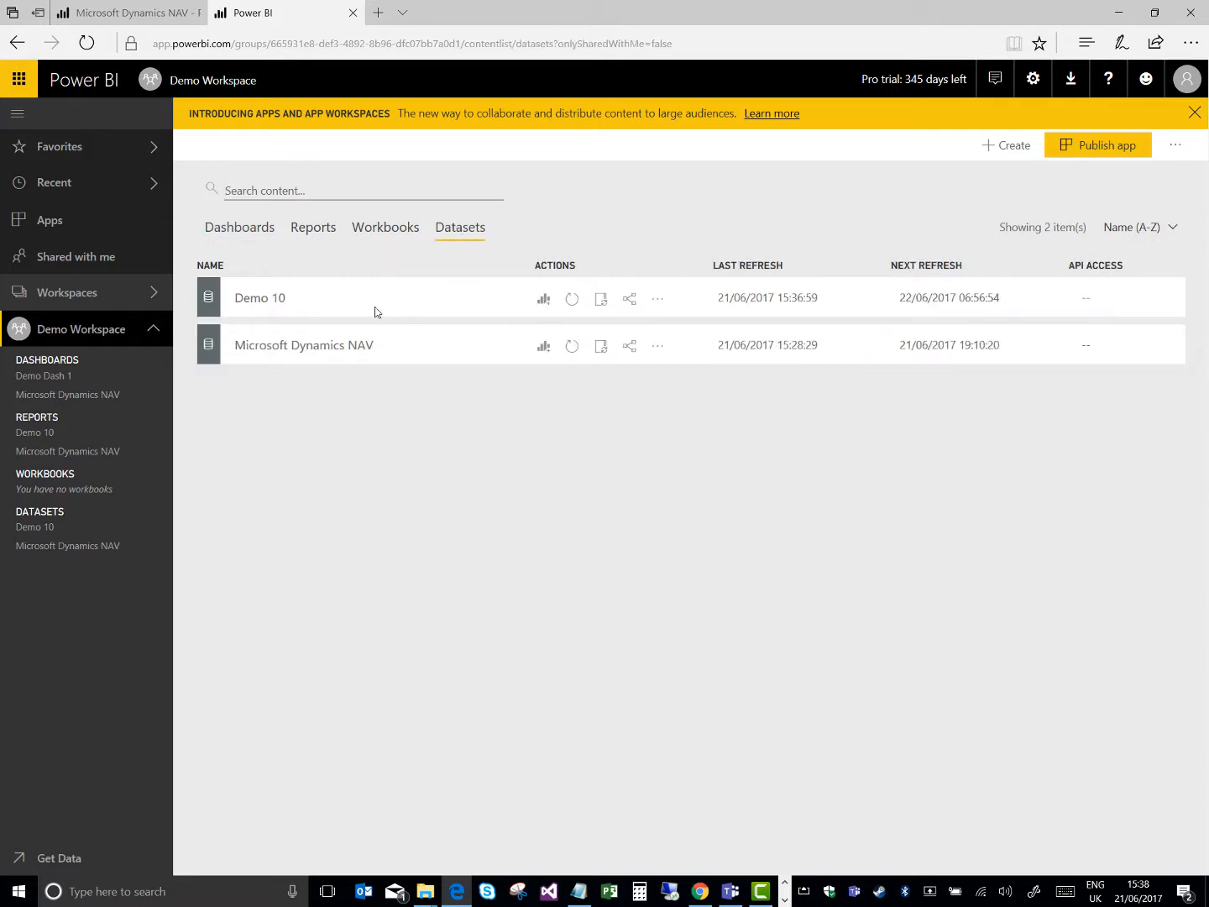
pyautogui.click(661, 303)
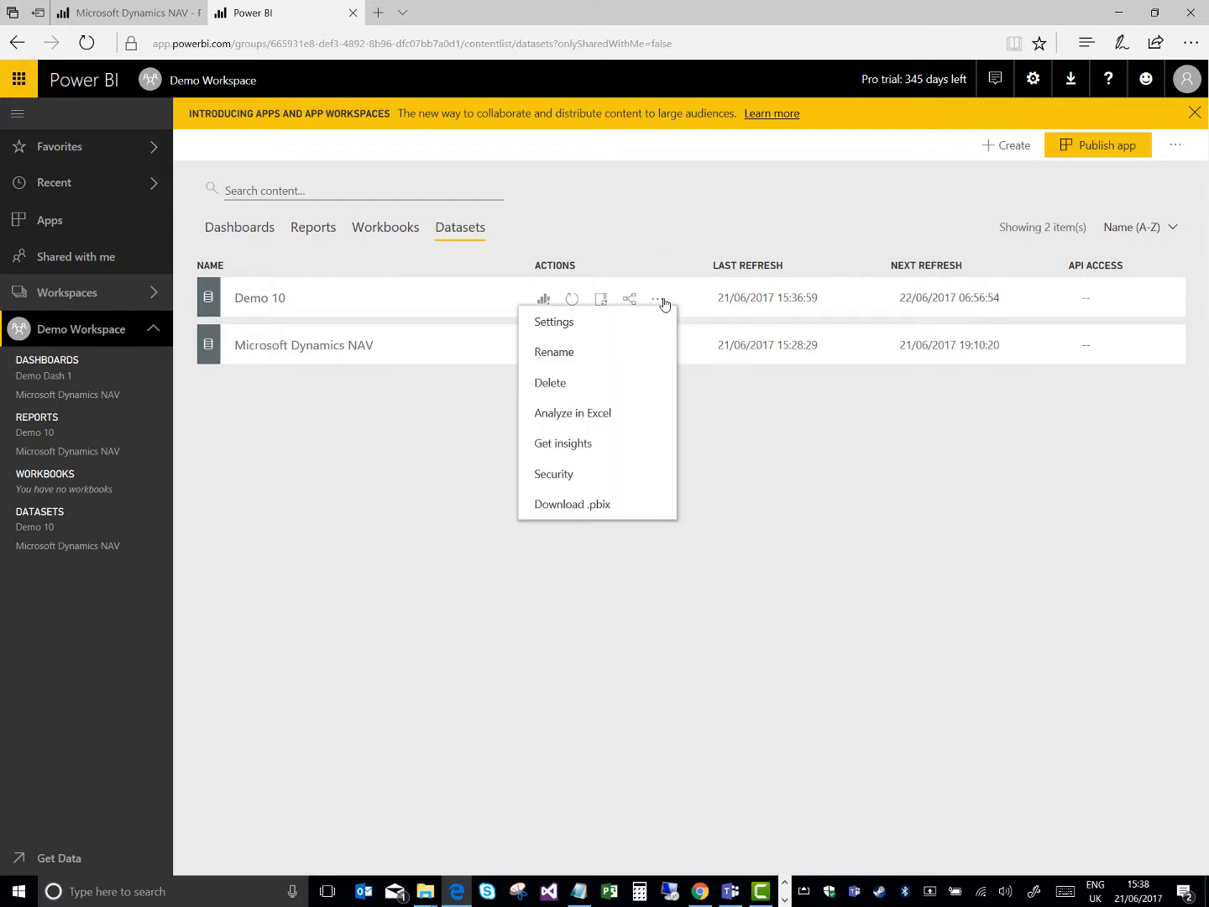
pyautogui.click(597, 451)
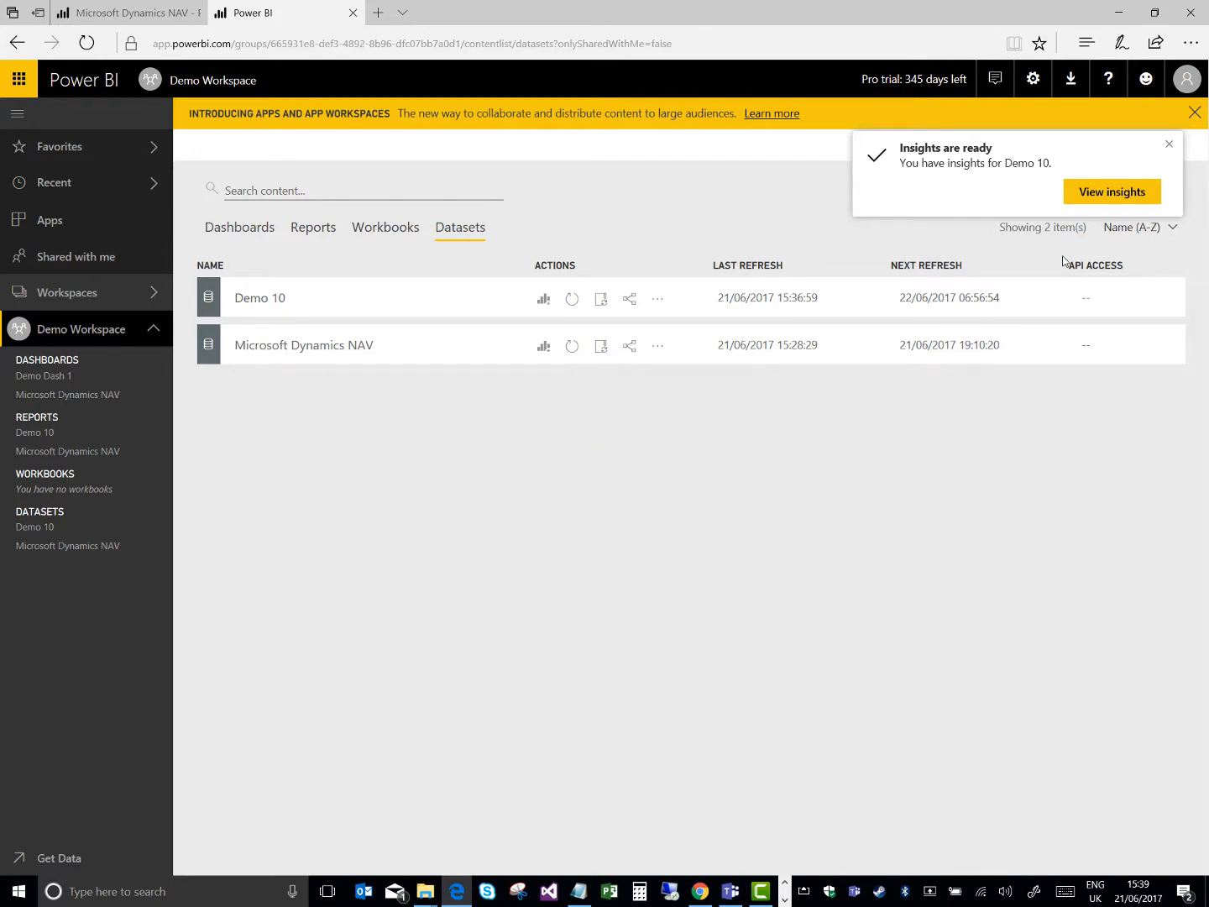
pyautogui.click(1089, 195)
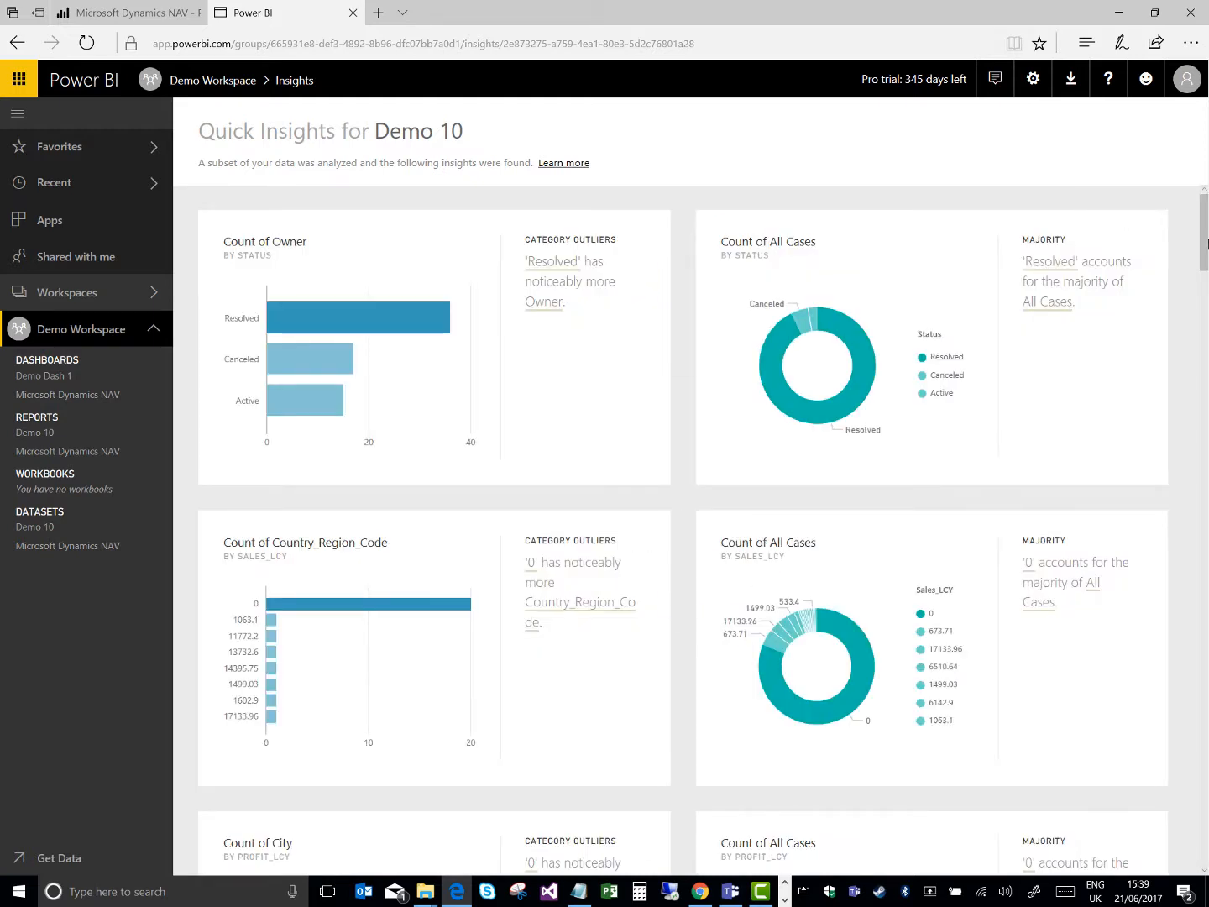
# Pin the Count of All Cases by Priority insight to the existing Demo Dash 1 dashboard
pyautogui.scroll(-3, 1207, 249)
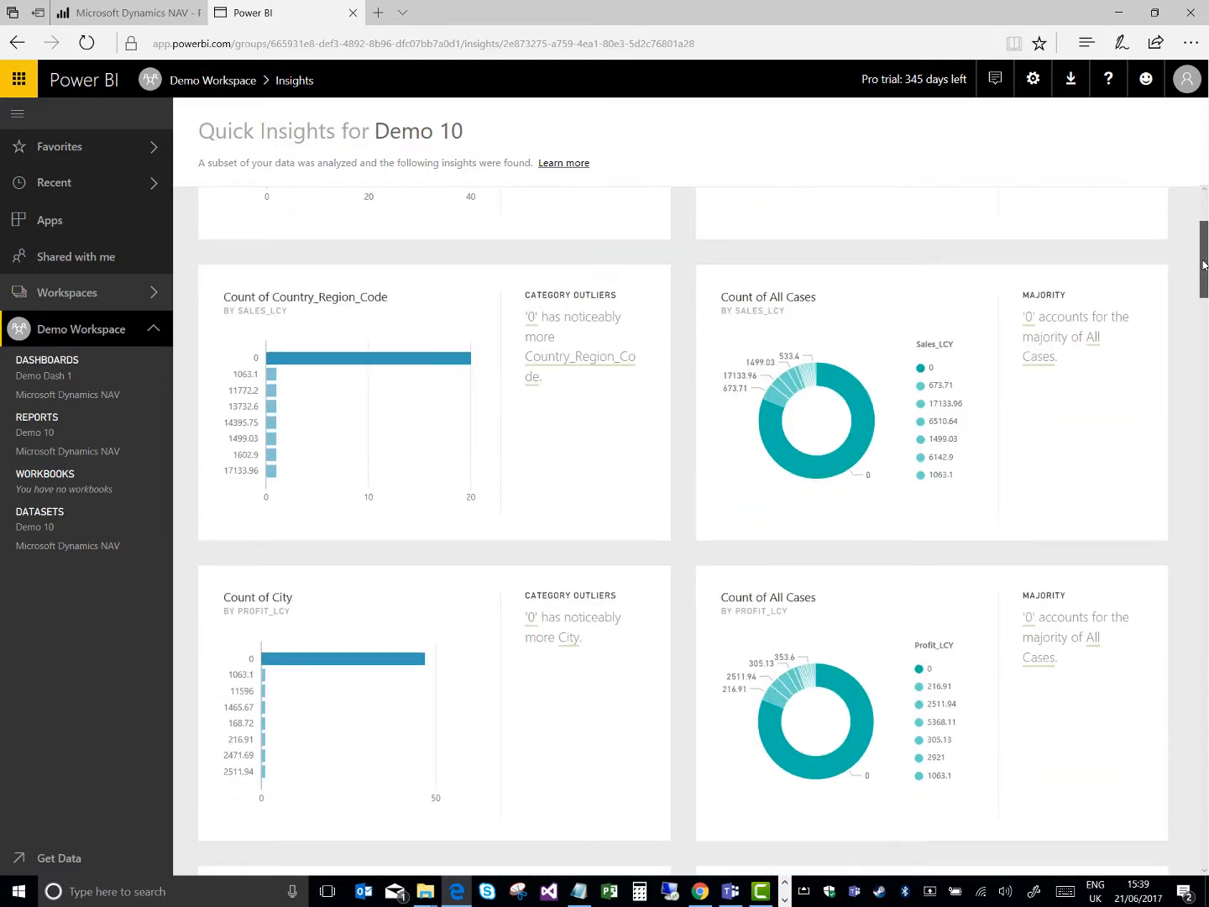
pyautogui.moveTo(1206, 271); pyautogui.dragTo(1208, 501)
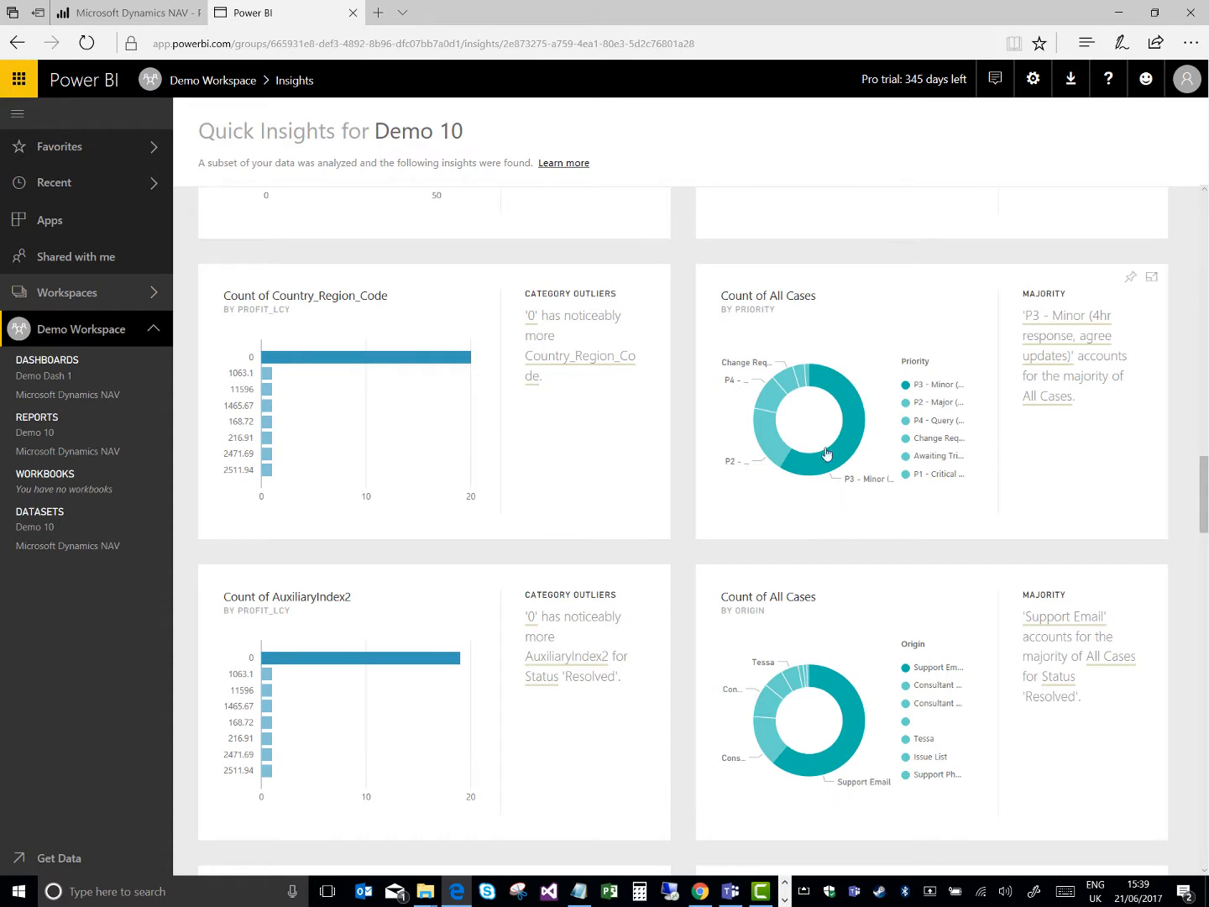
pyautogui.click(839, 301)
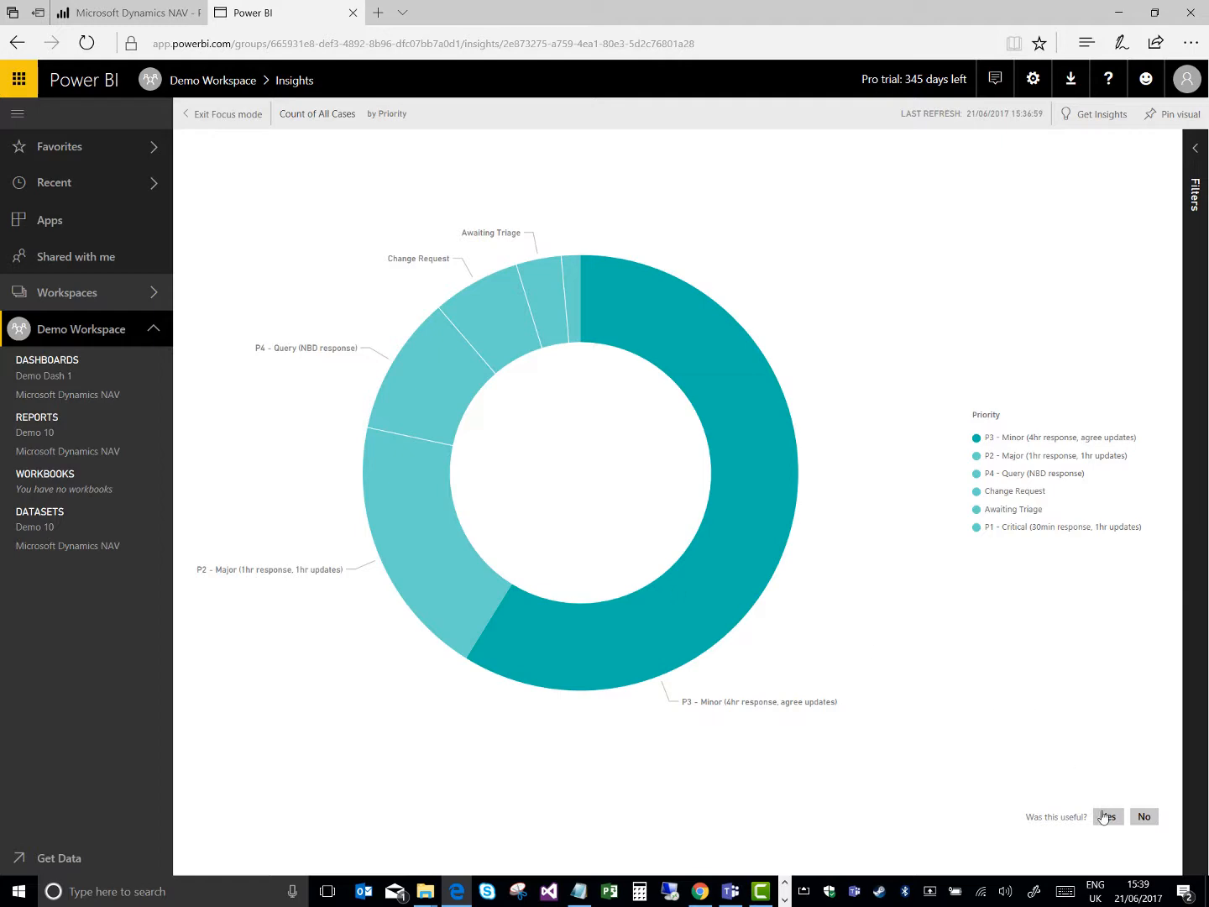
pyautogui.click(1179, 126)
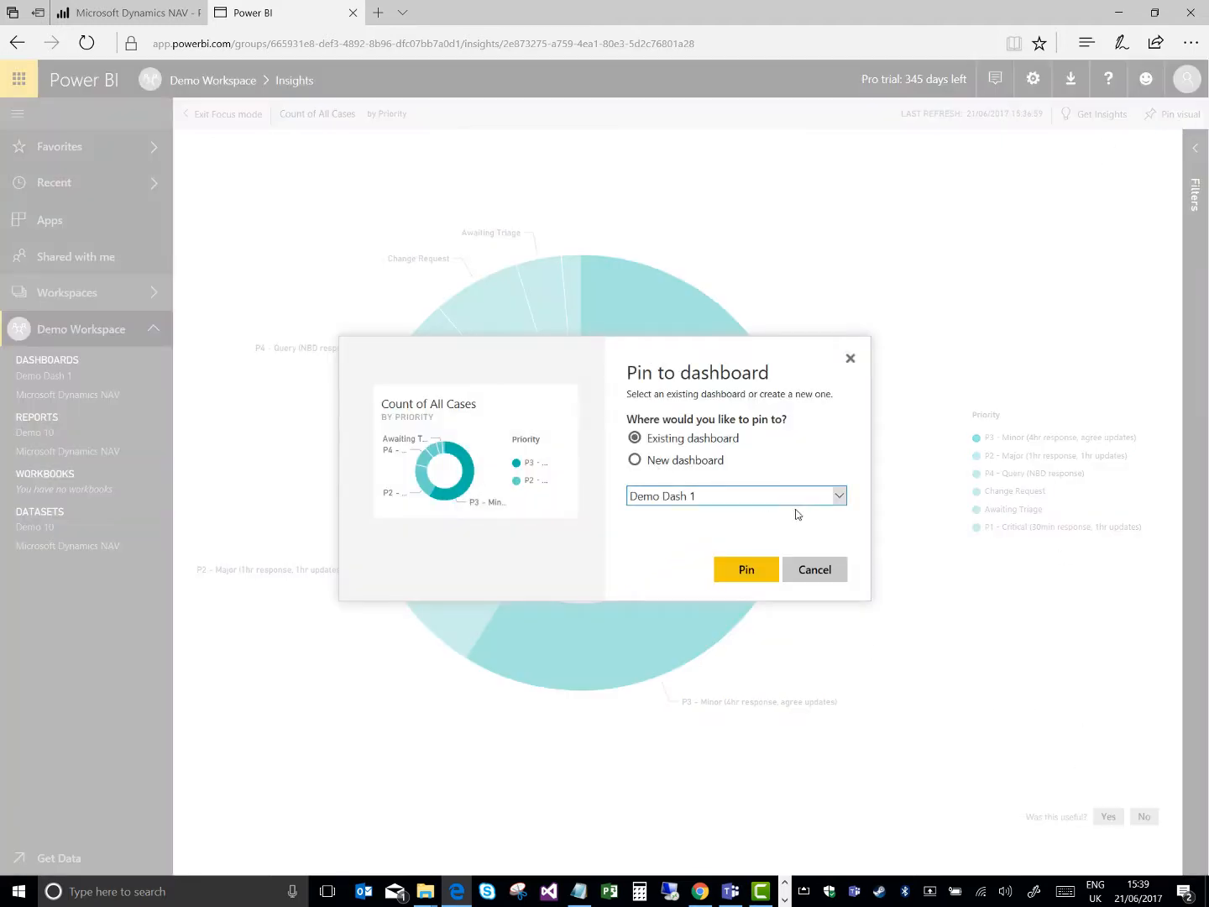
pyautogui.click(736, 563)
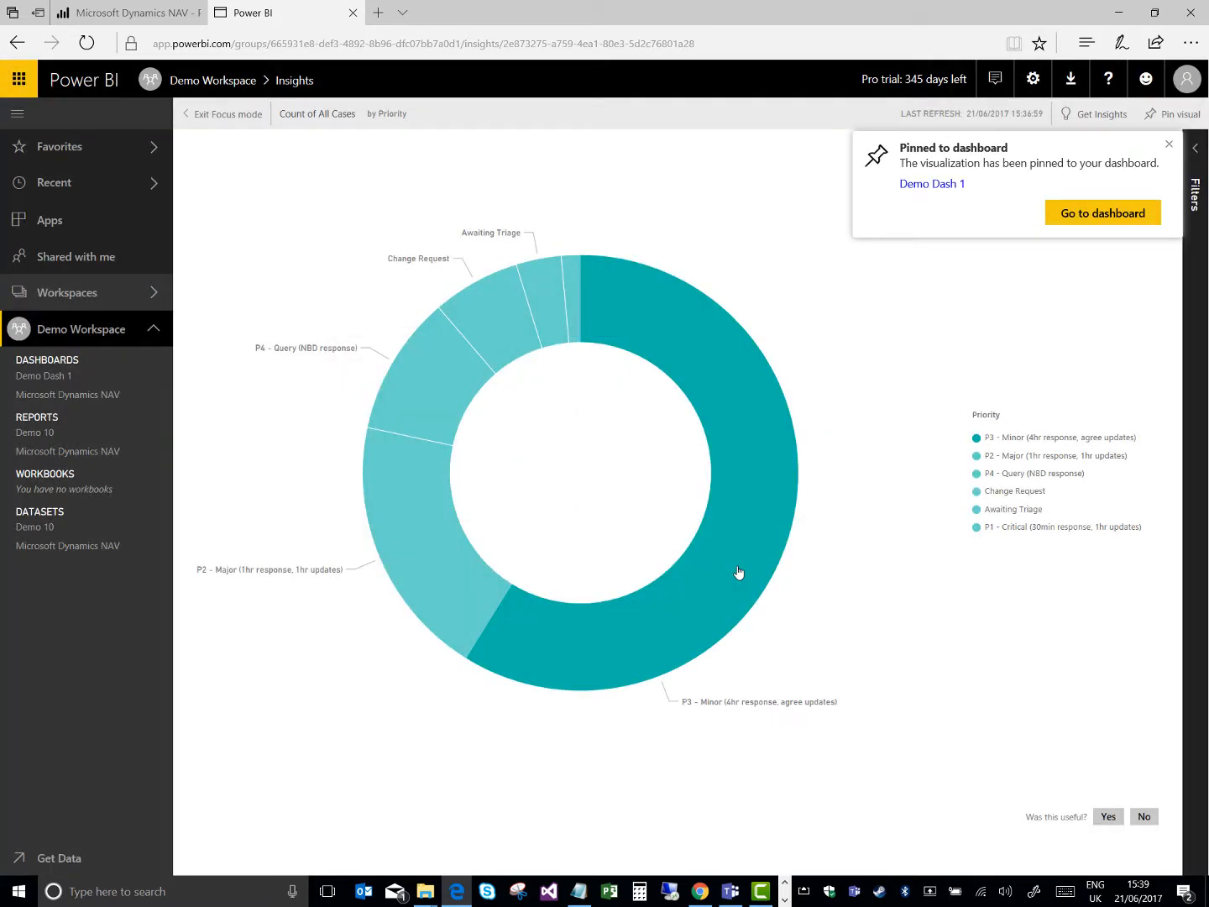
# Rate the priority insight as useful and dismiss the notifications
pyautogui.click(1107, 818)
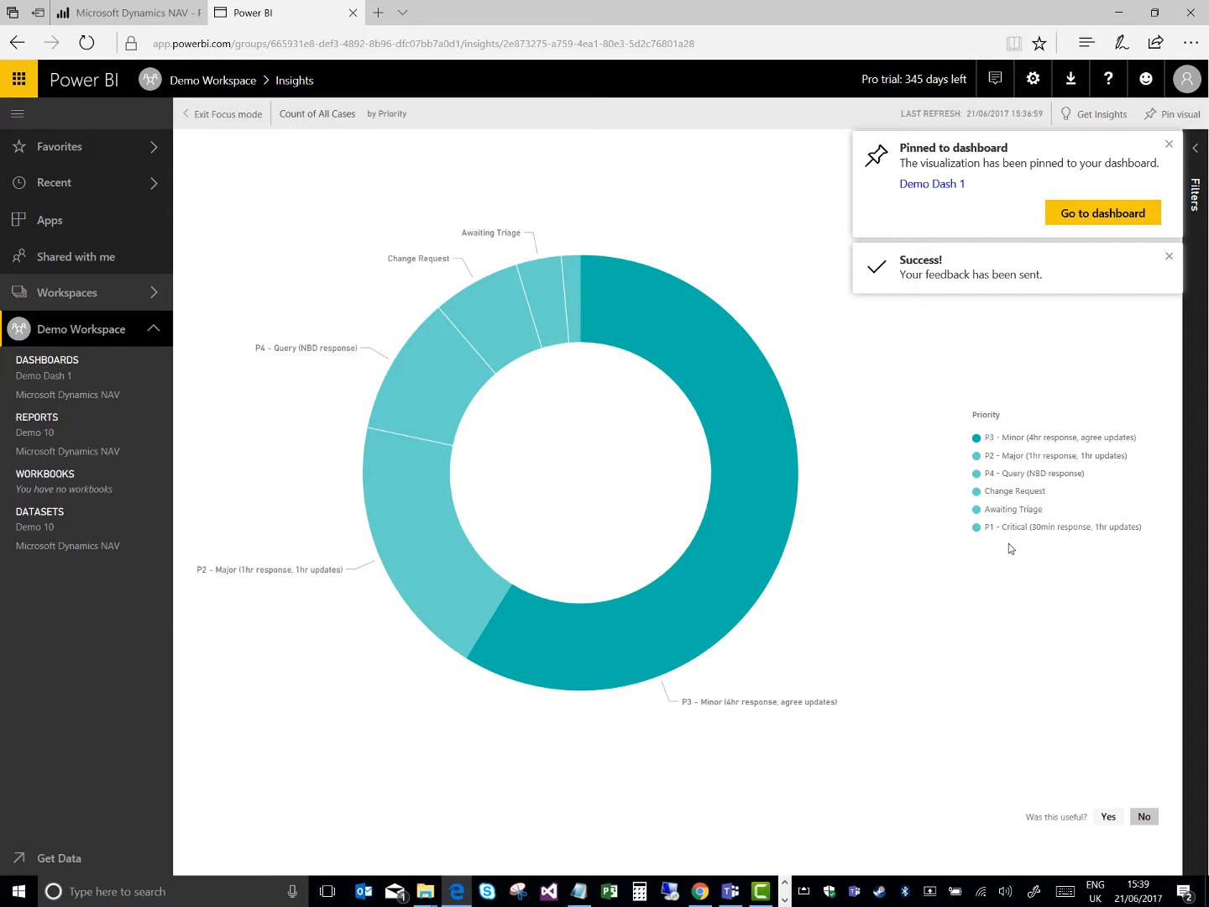
pyautogui.click(1169, 258)
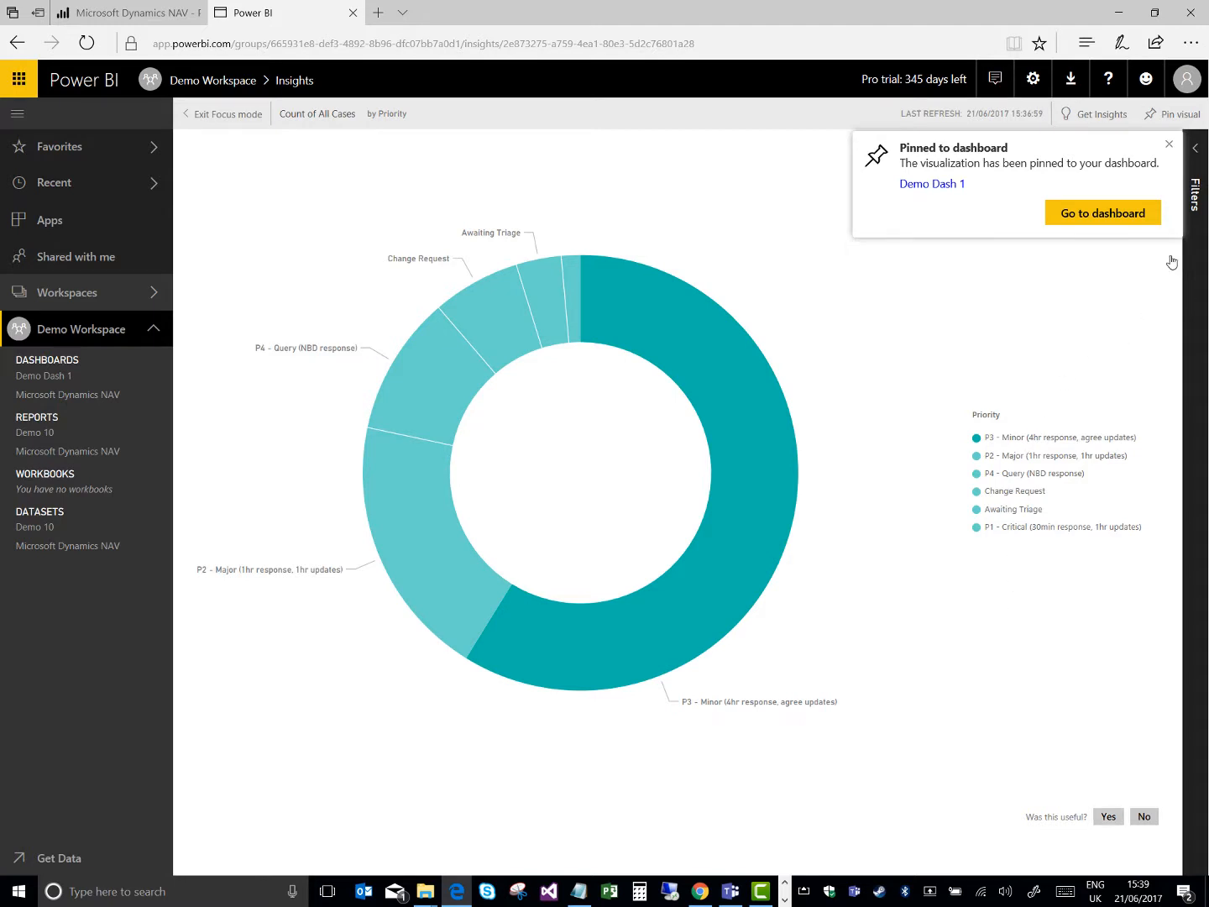
pyautogui.click(1169, 144)
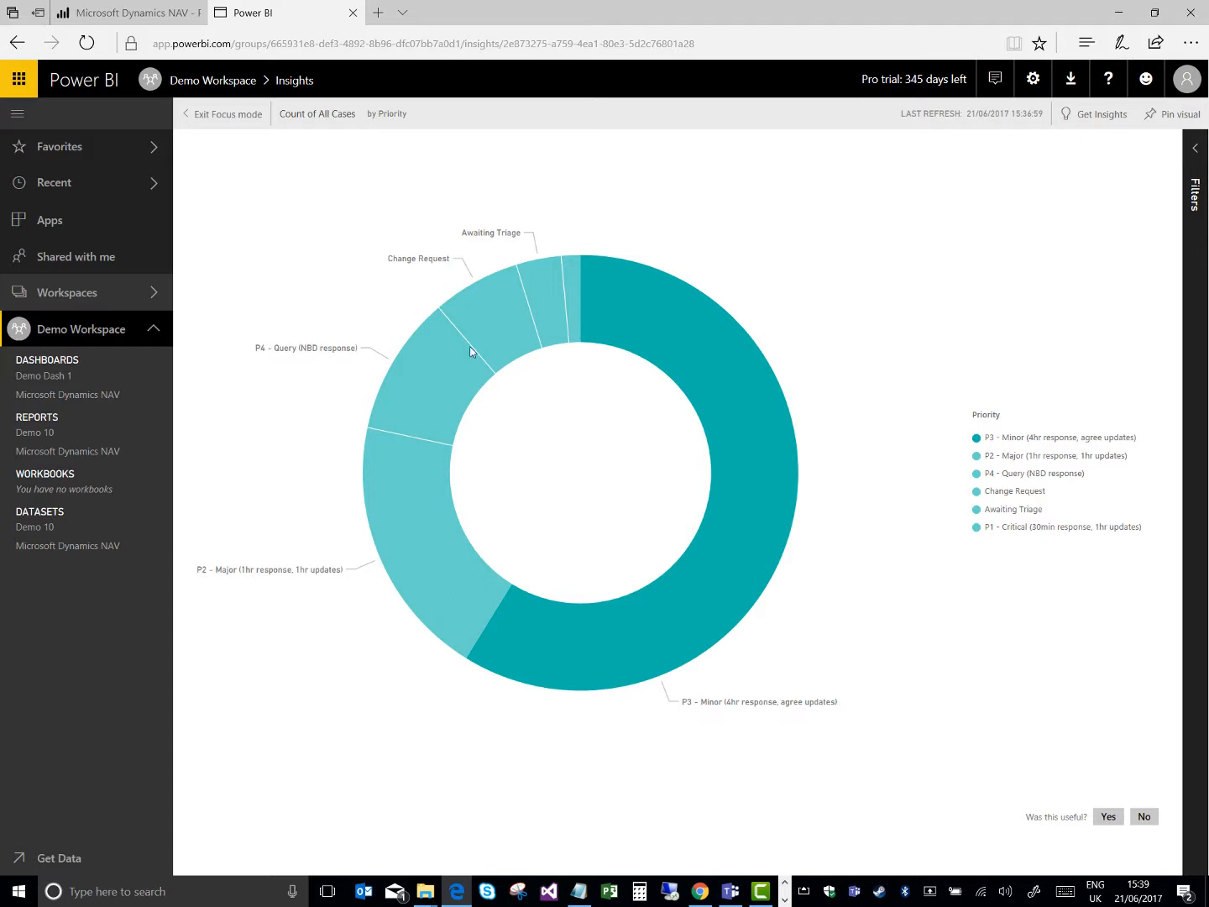
# View the pinned priority chart from Demo Dash 1 in focus mode and highlight the P2 - Major, P4 - Query and Change Request segments
pyautogui.click(62, 379)
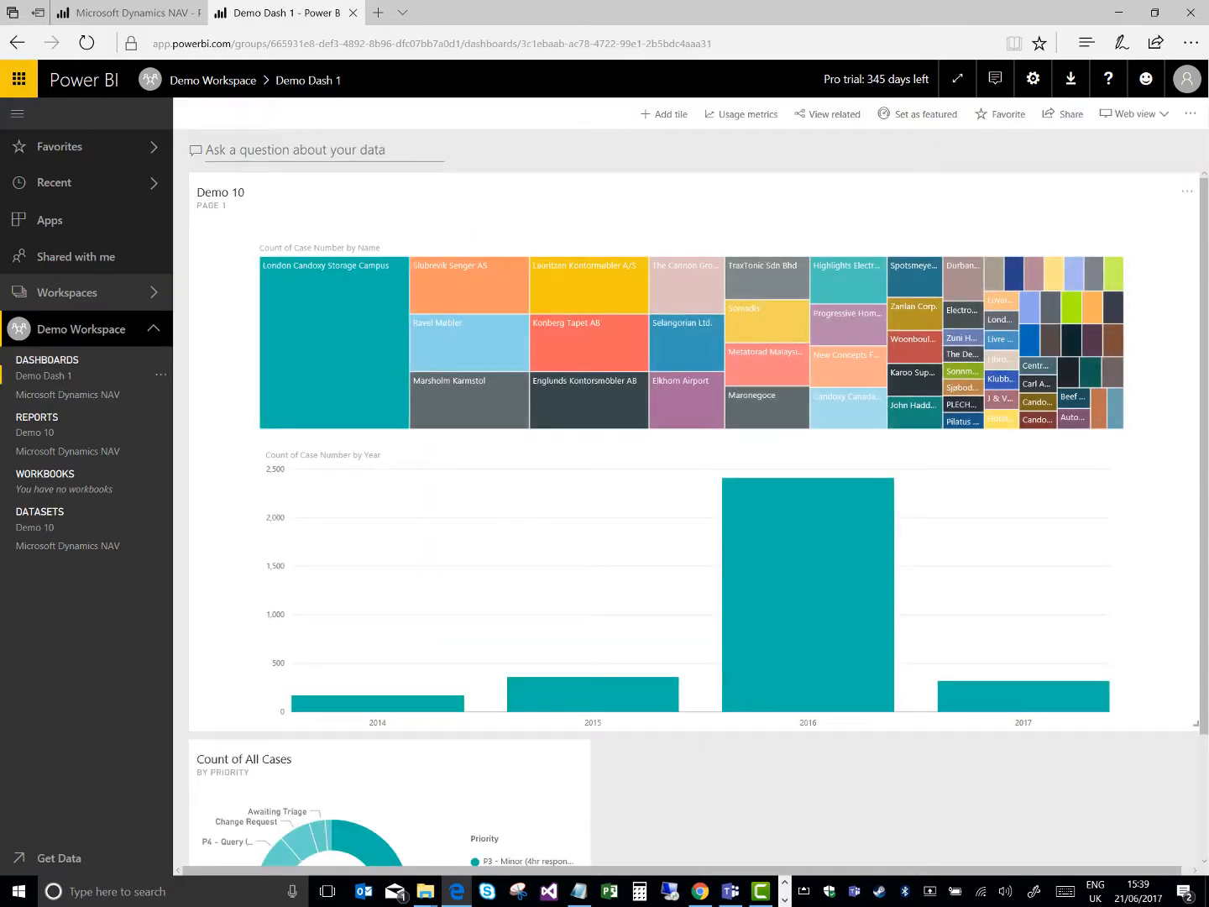
pyautogui.scroll(-2, 1203, 482)
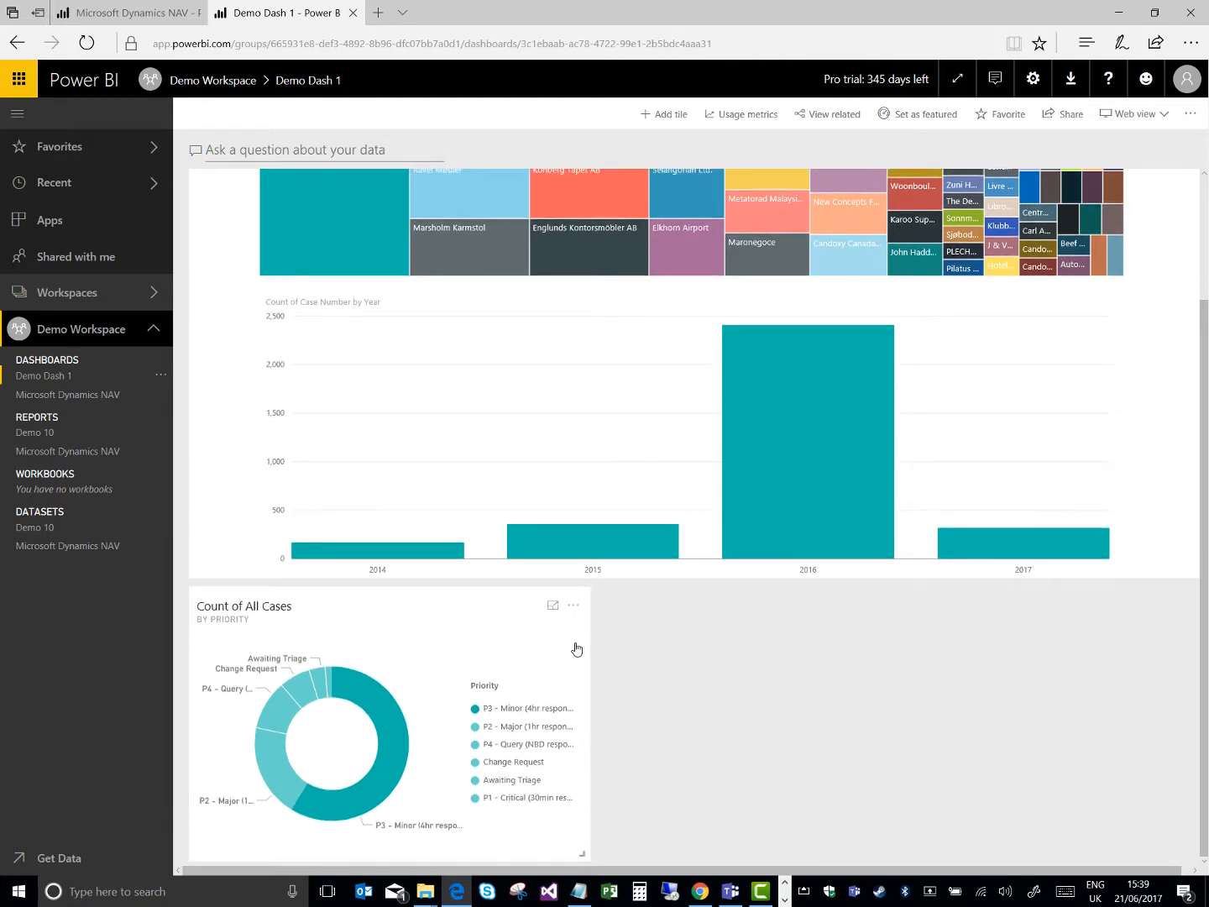
pyautogui.click(460, 645)
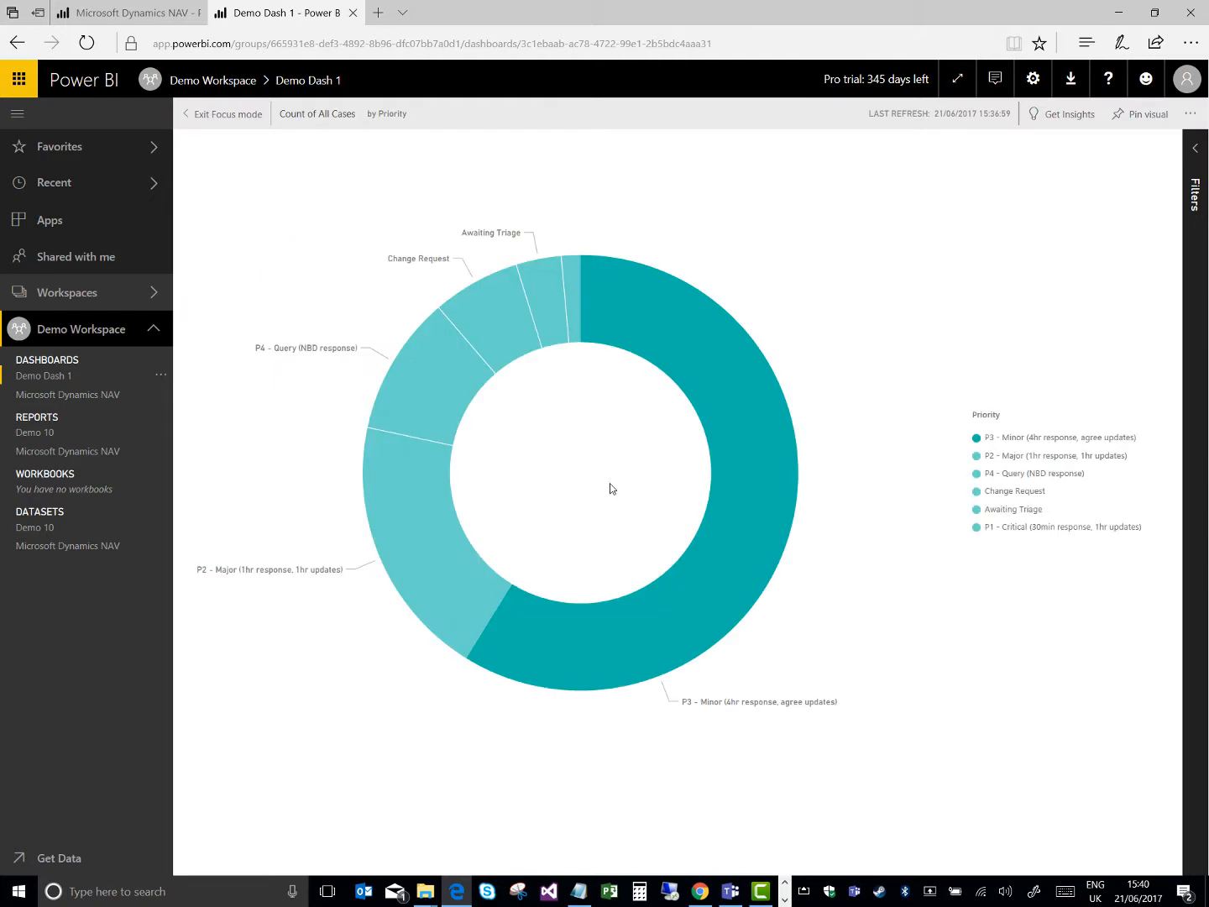
pyautogui.click(412, 485)
pyautogui.click(457, 374)
pyautogui.click(506, 345)
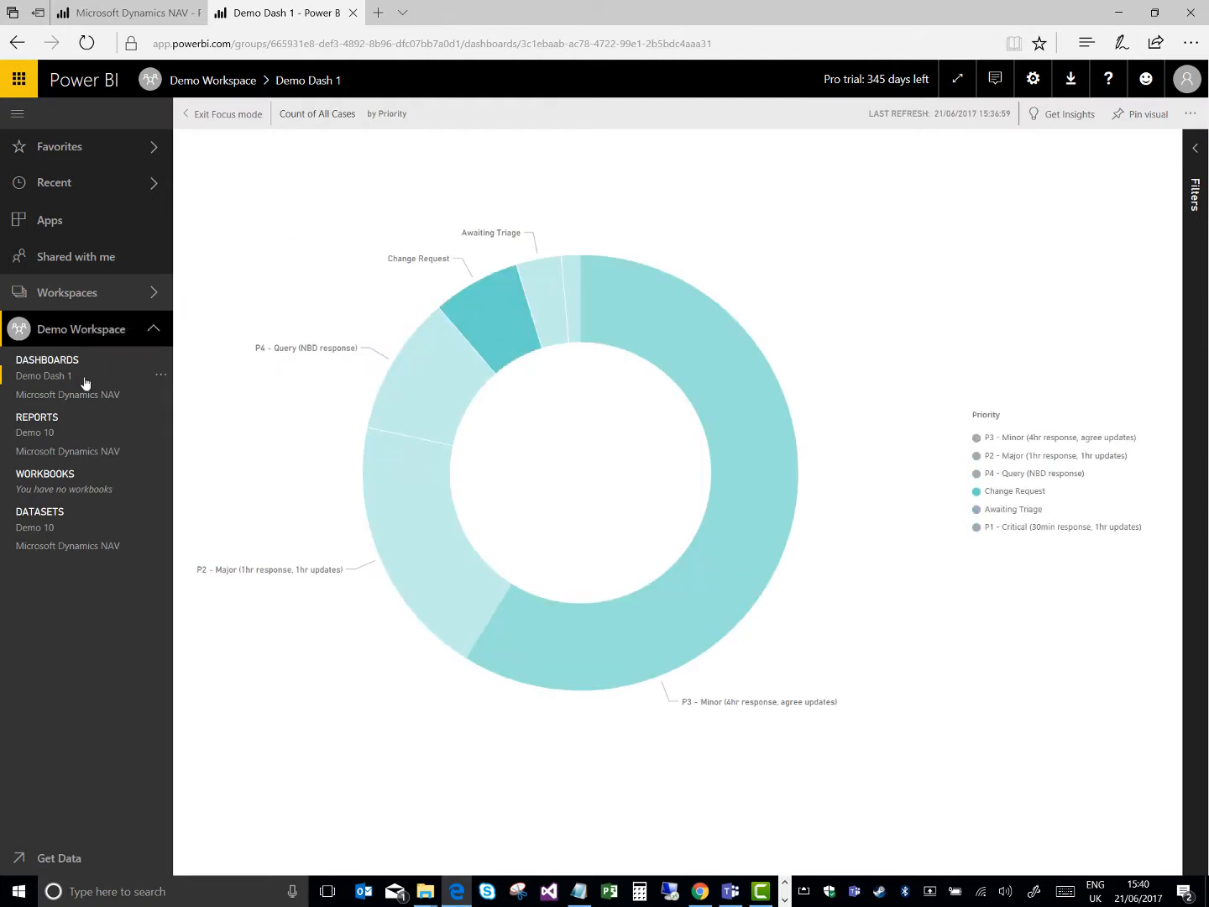
# View the Apps page and list the available workspaces
pyautogui.click(59, 225)
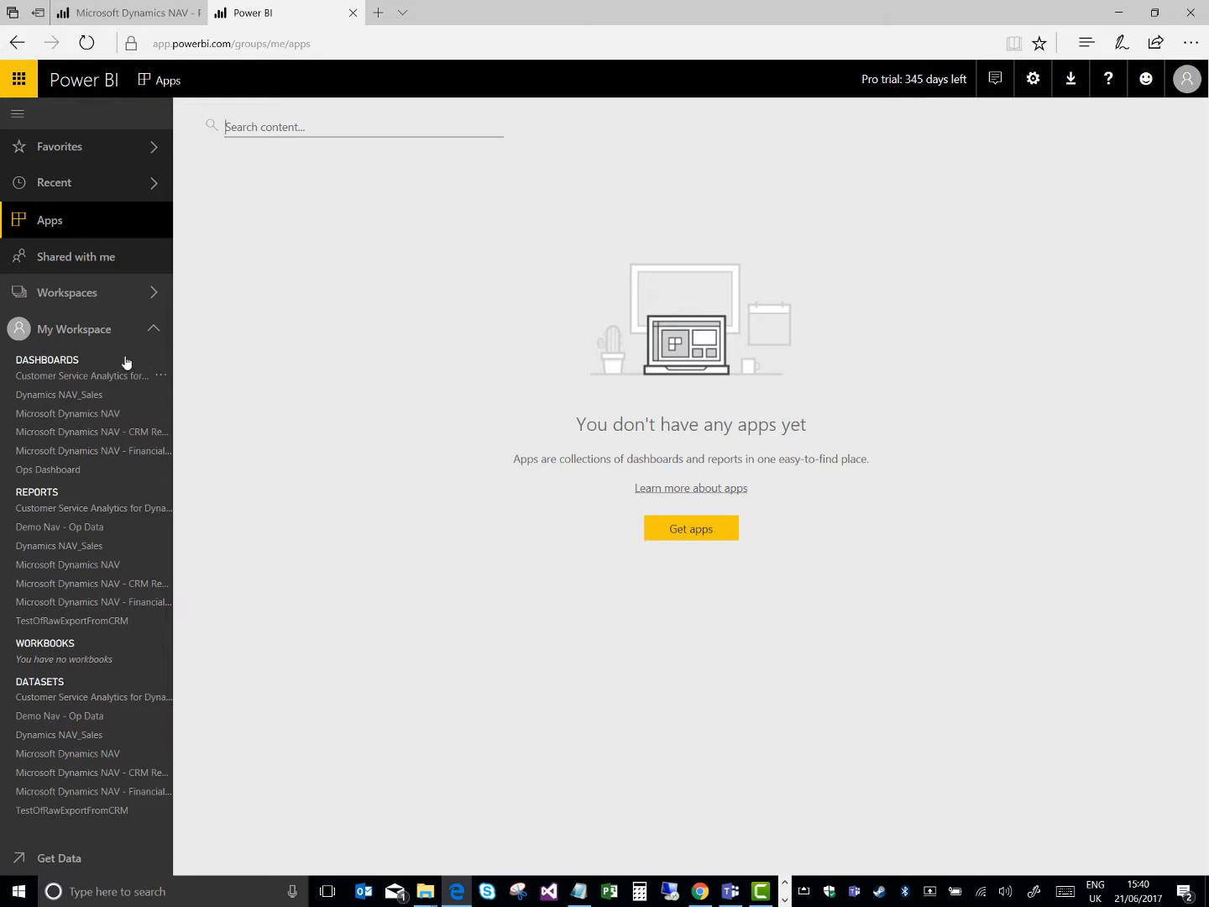
pyautogui.click(112, 297)
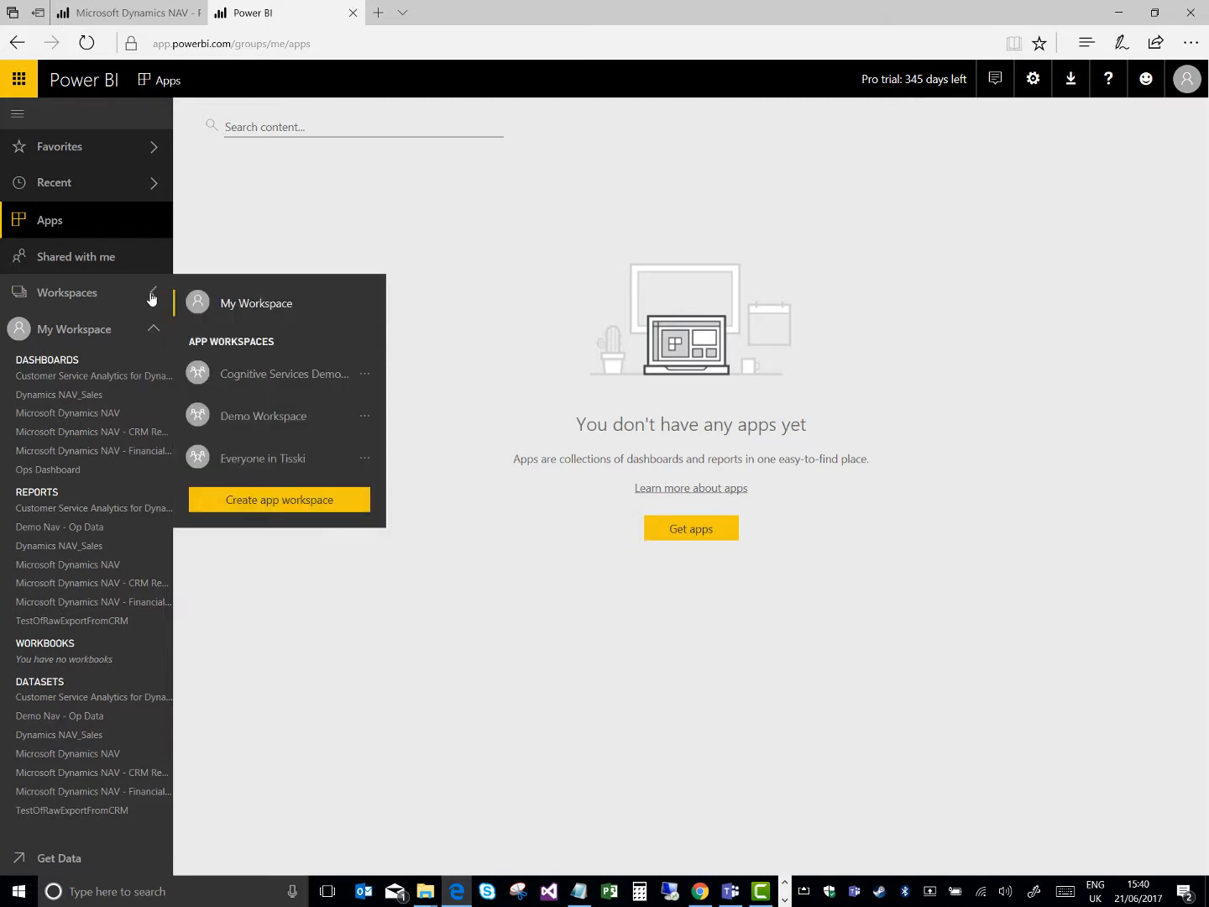
pyautogui.click(101, 297)
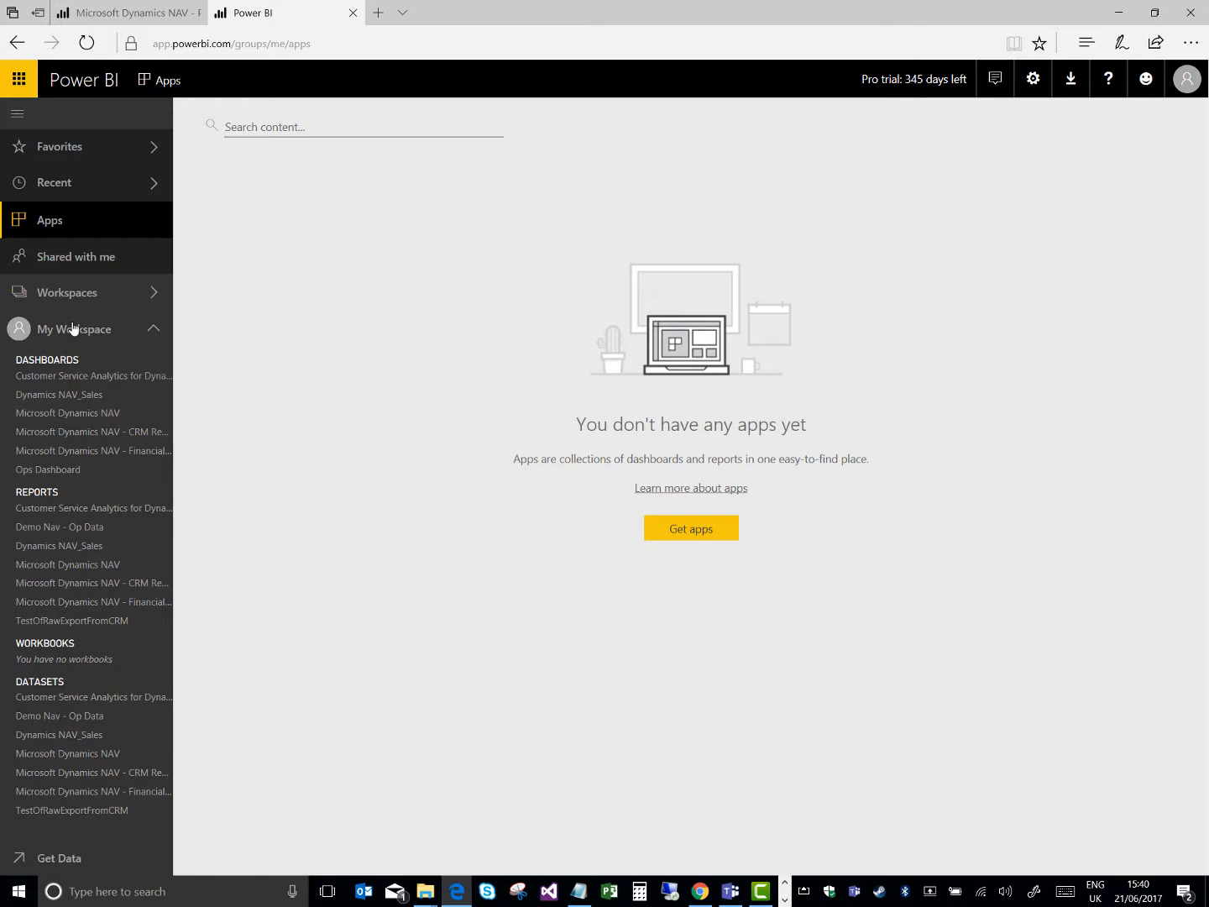
pyautogui.click(79, 299)
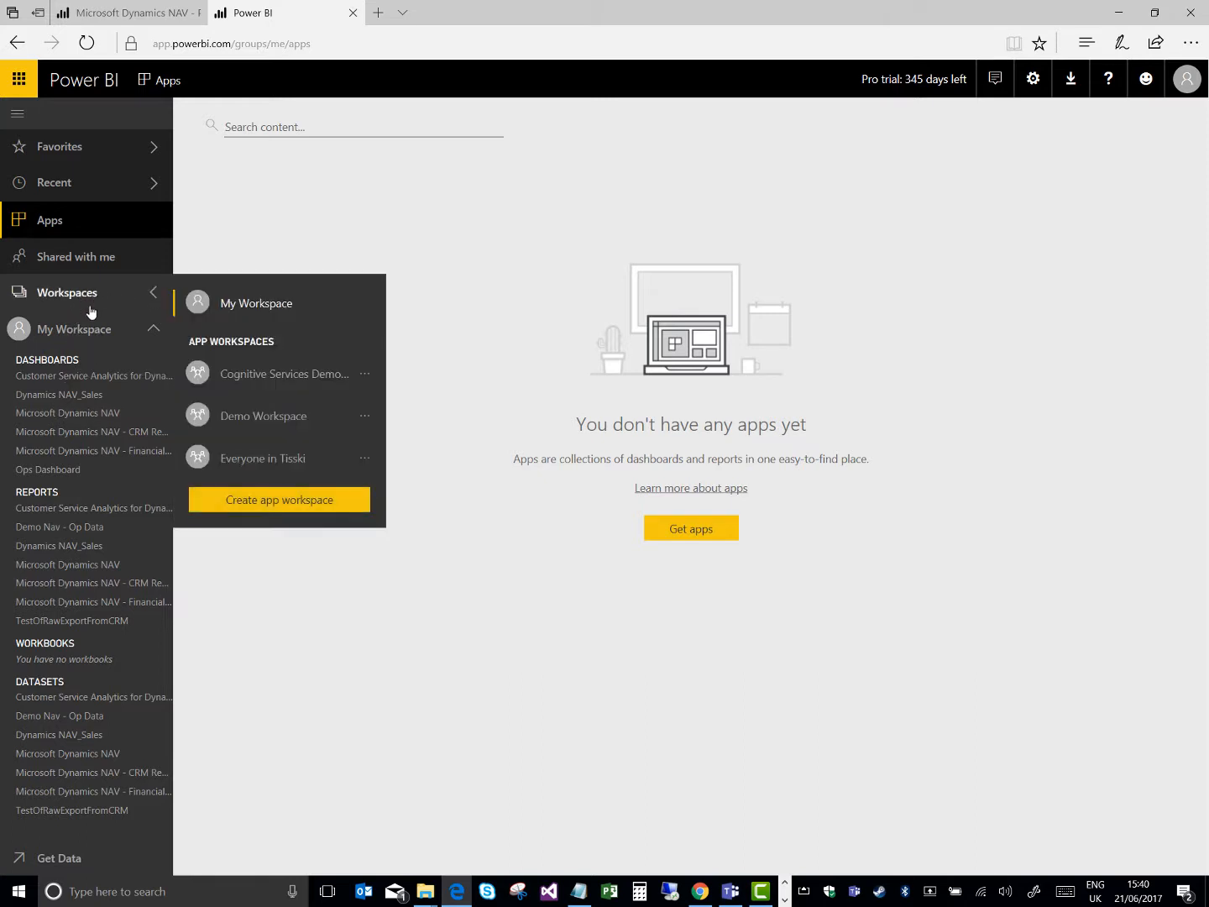
# Start publishing Demo Workspace as an app, with the coral red background color and the description "Demo App 1"
pyautogui.click(257, 417)
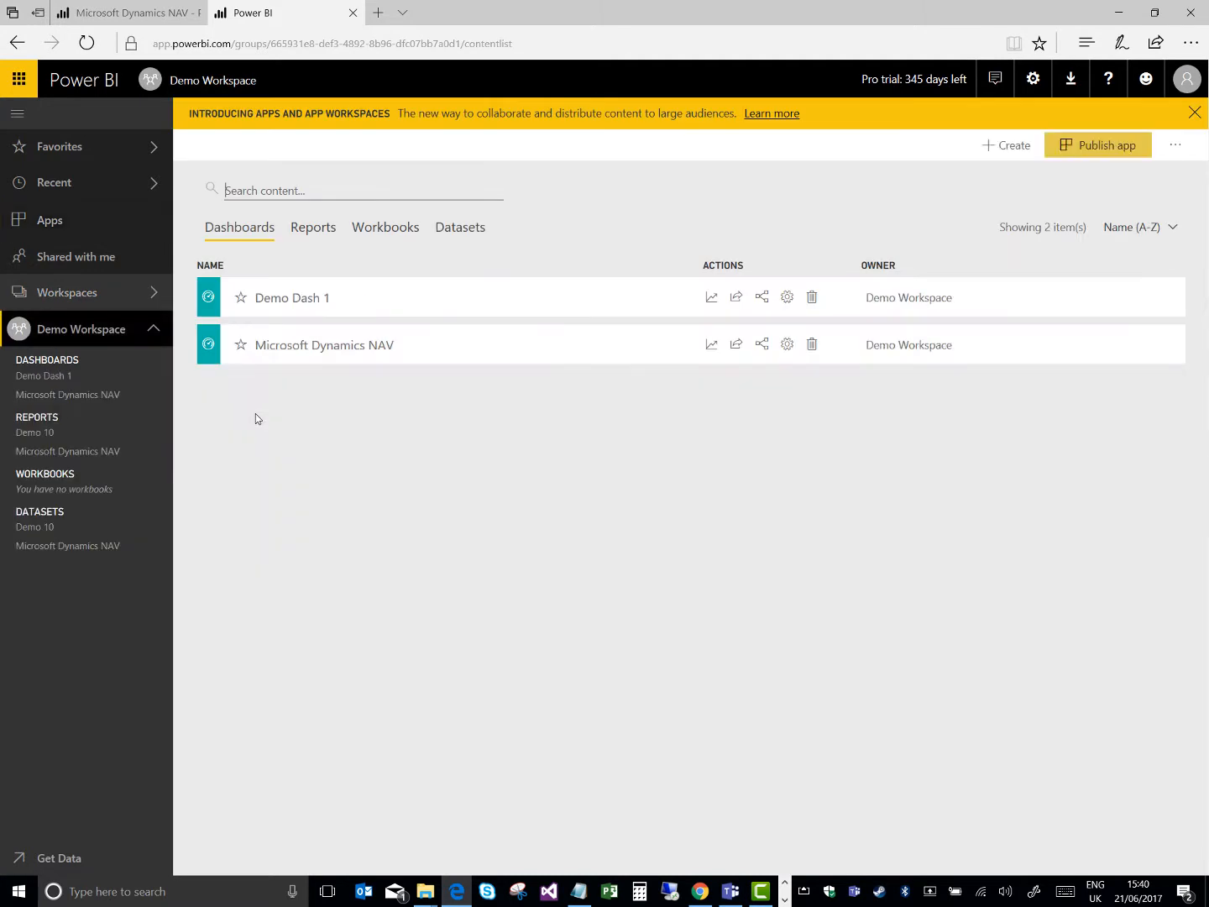
pyautogui.click(1074, 148)
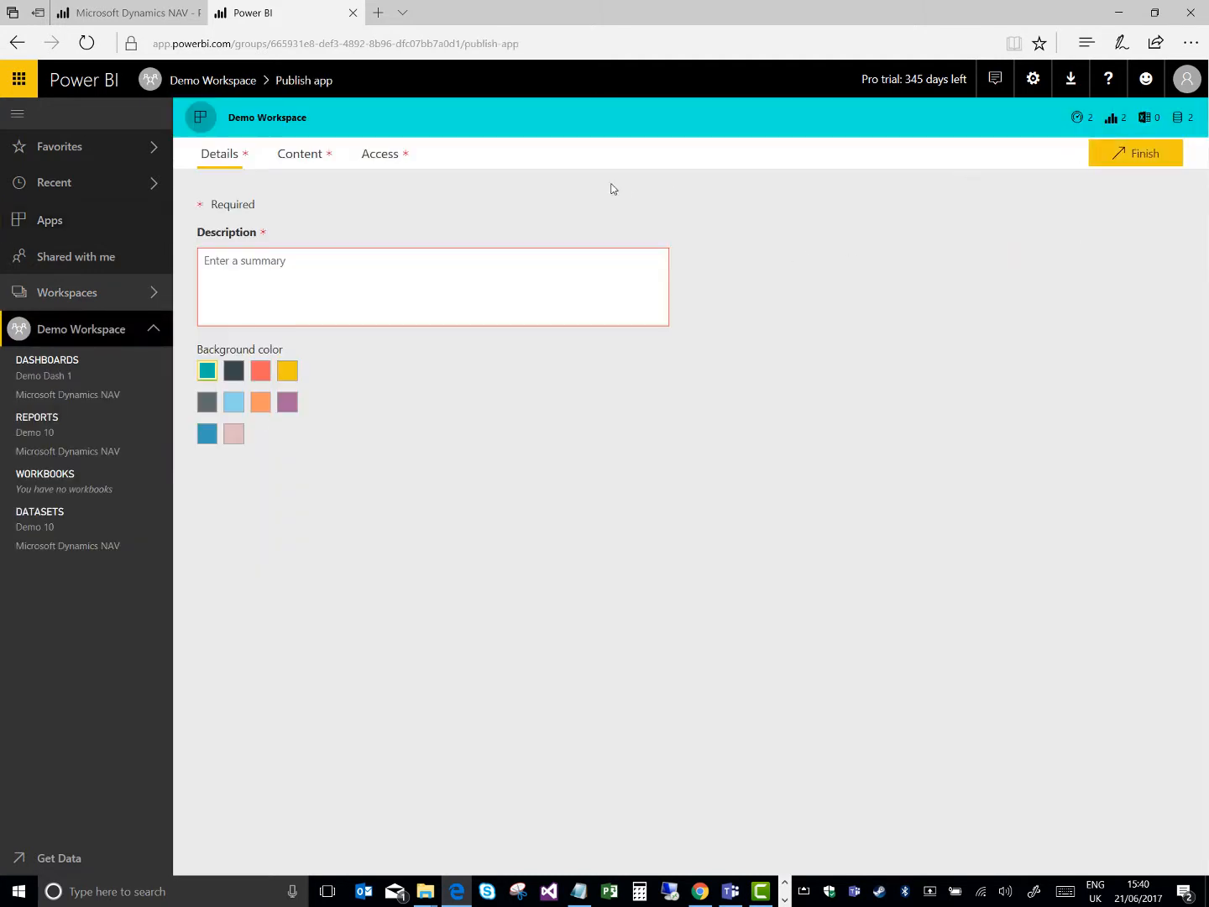
pyautogui.click(260, 373)
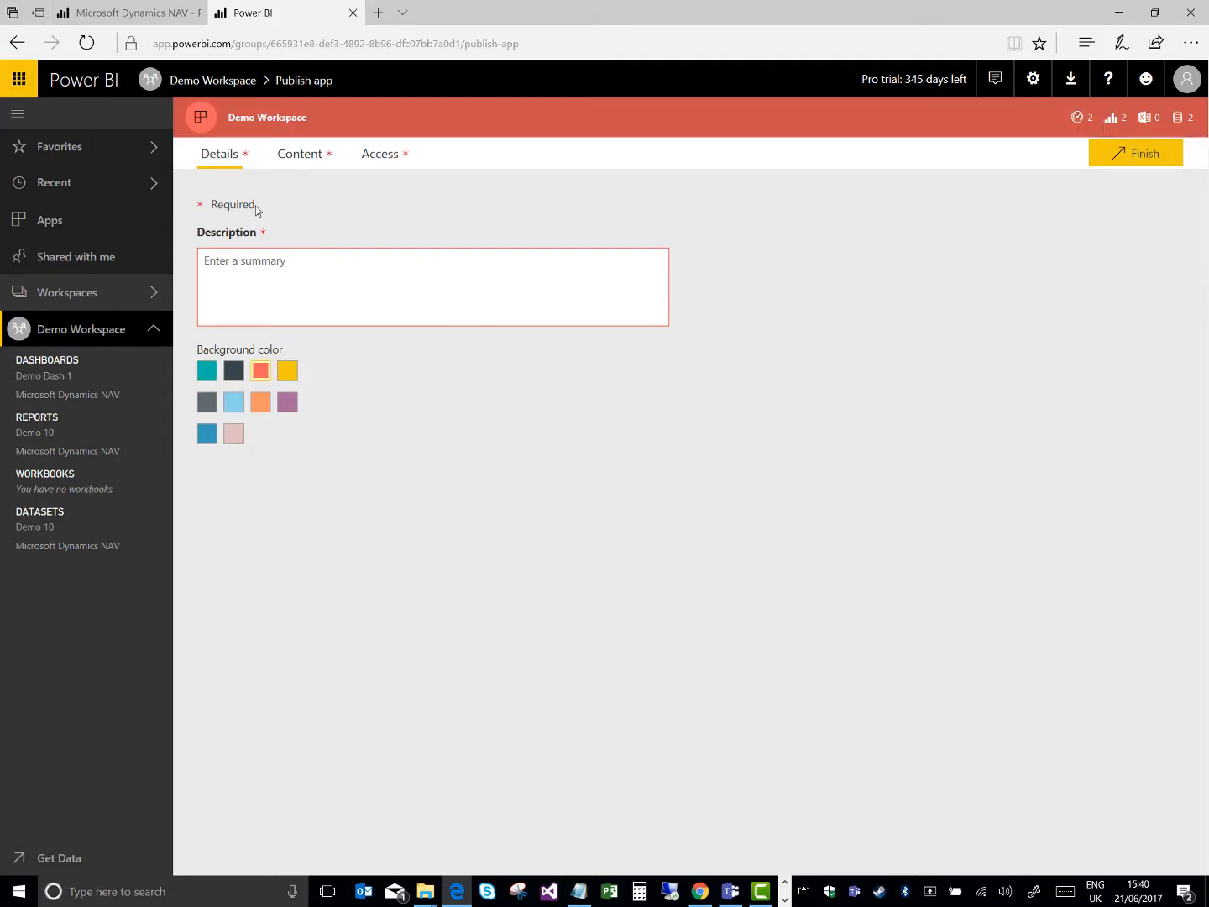
pyautogui.click(269, 281)
pyautogui.write('Demo D')
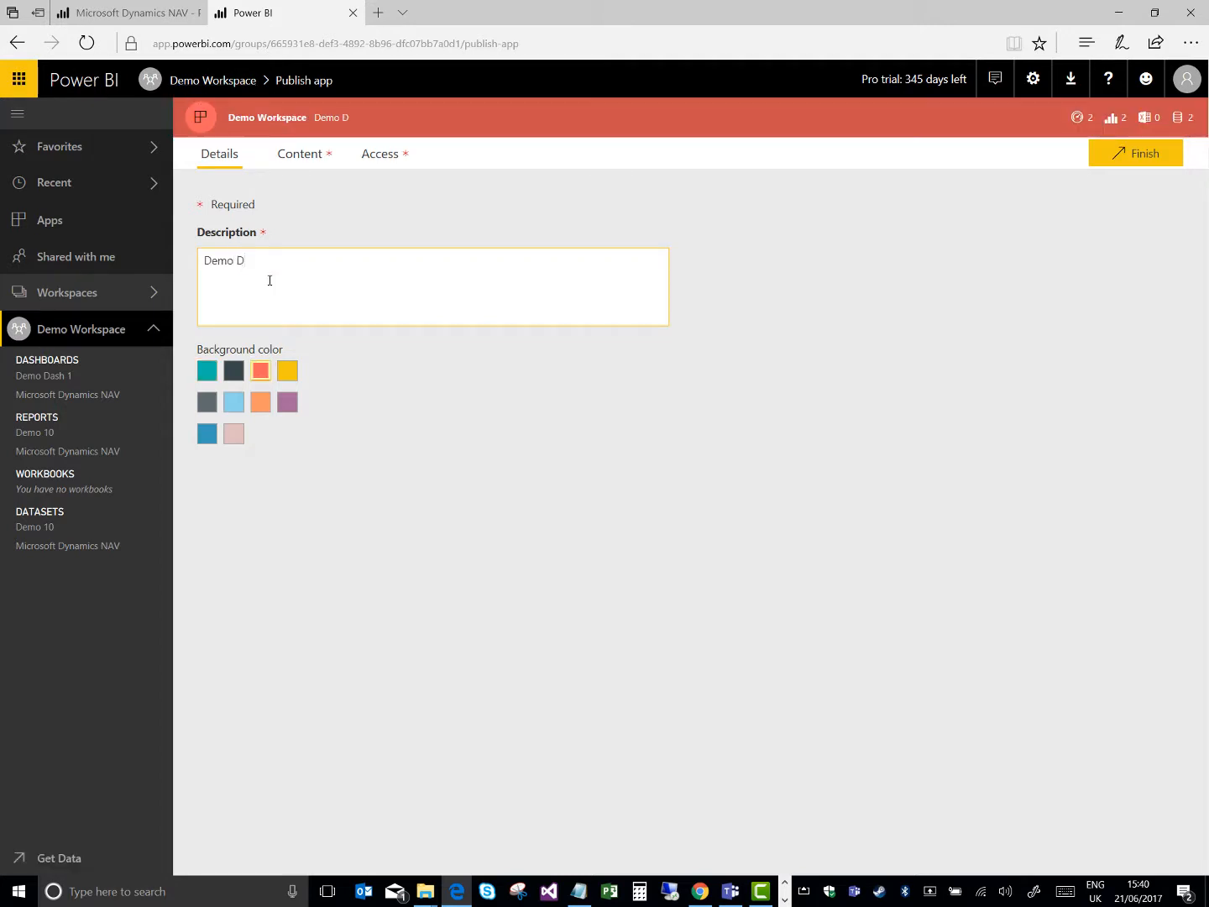
pyautogui.press('BackSpace')
pyautogui.write('App 1')
# Set the app landing page to specific content, using the Demo Dash 1 dashboard
pyautogui.click(301, 153)
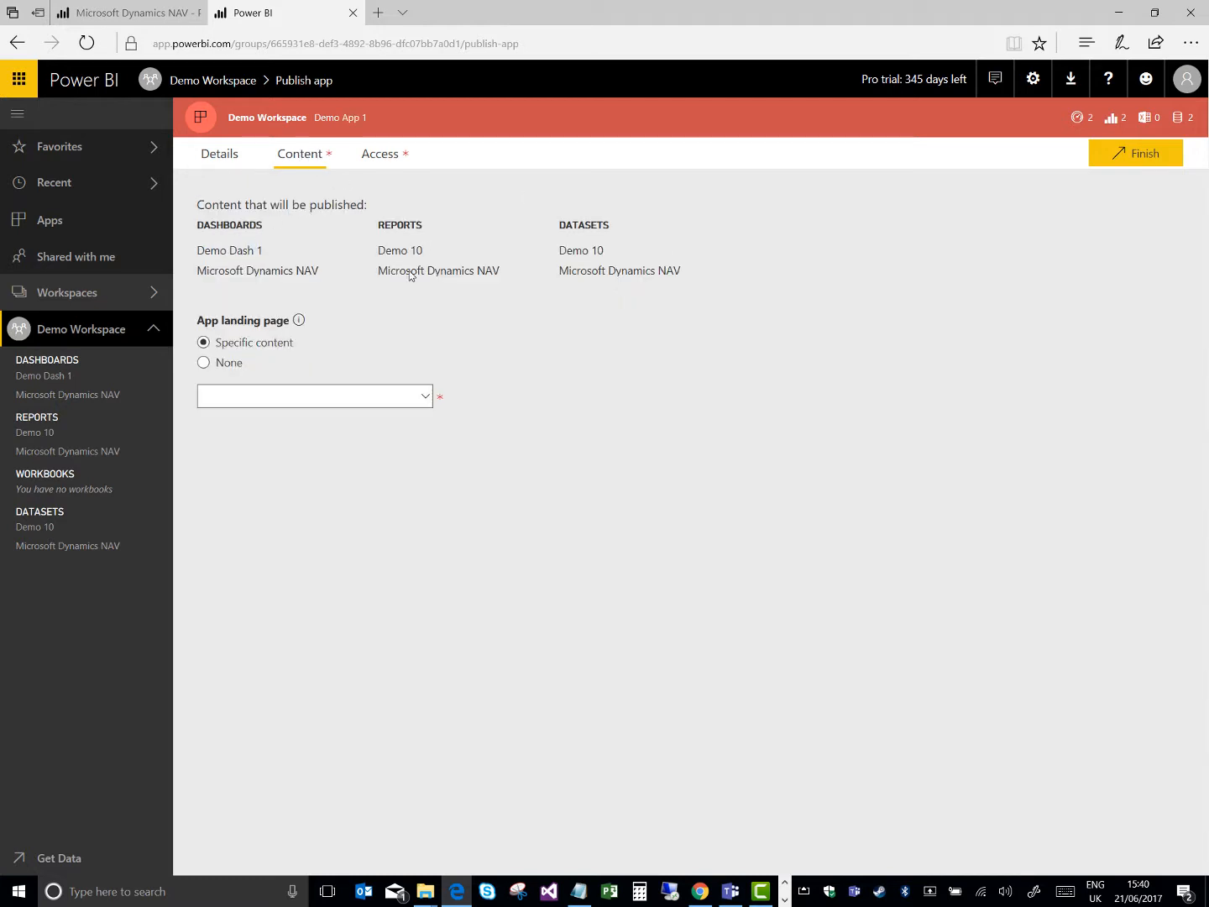
pyautogui.click(204, 362)
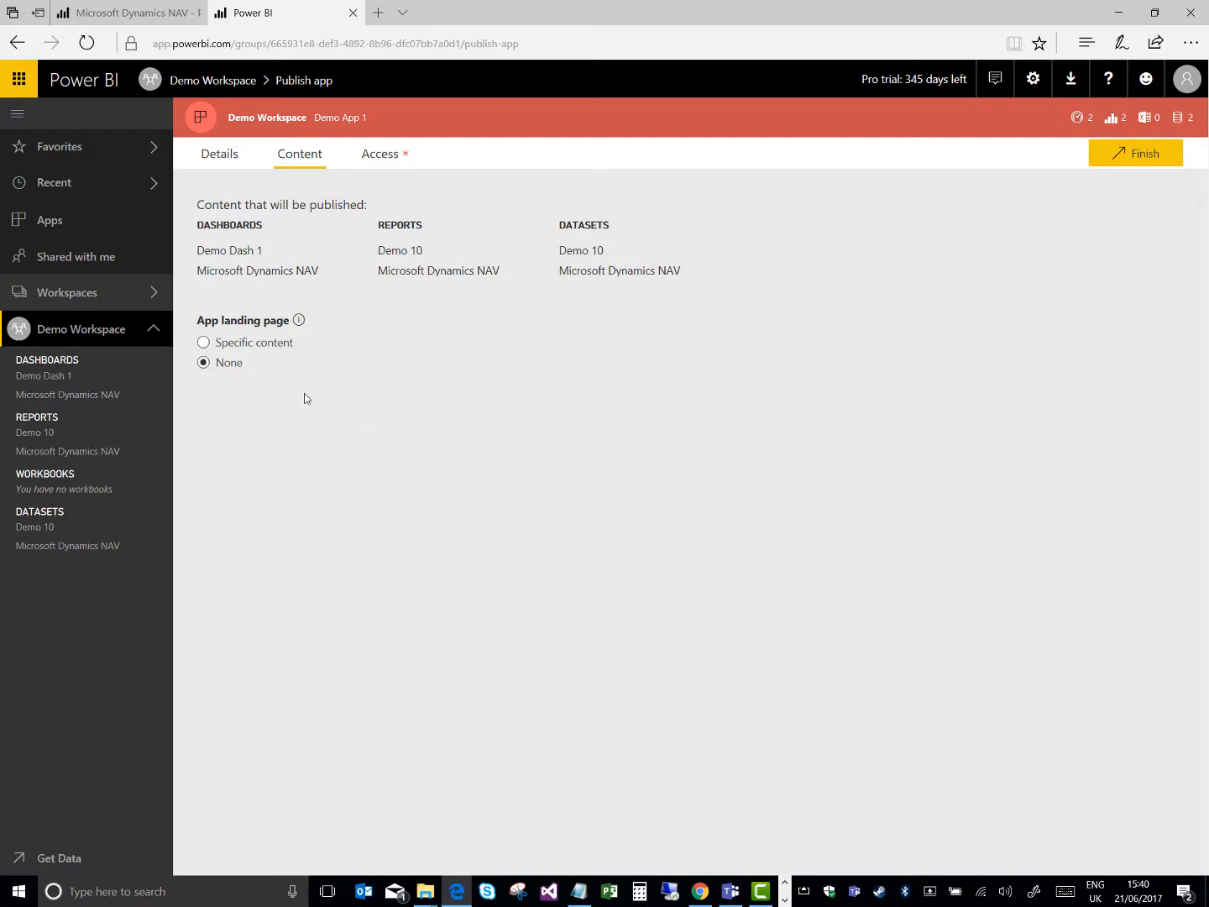
pyautogui.click(235, 343)
pyautogui.click(423, 401)
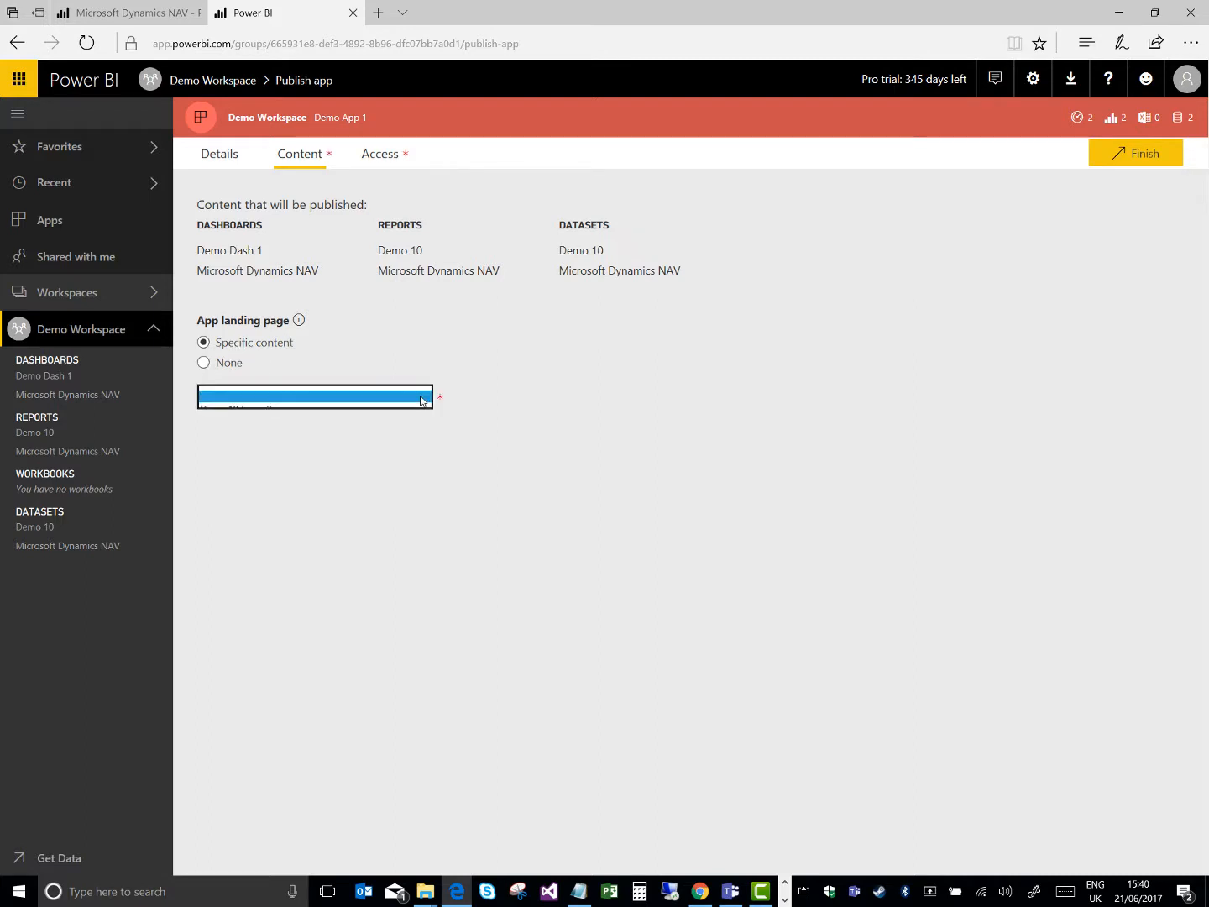
pyautogui.click(381, 420)
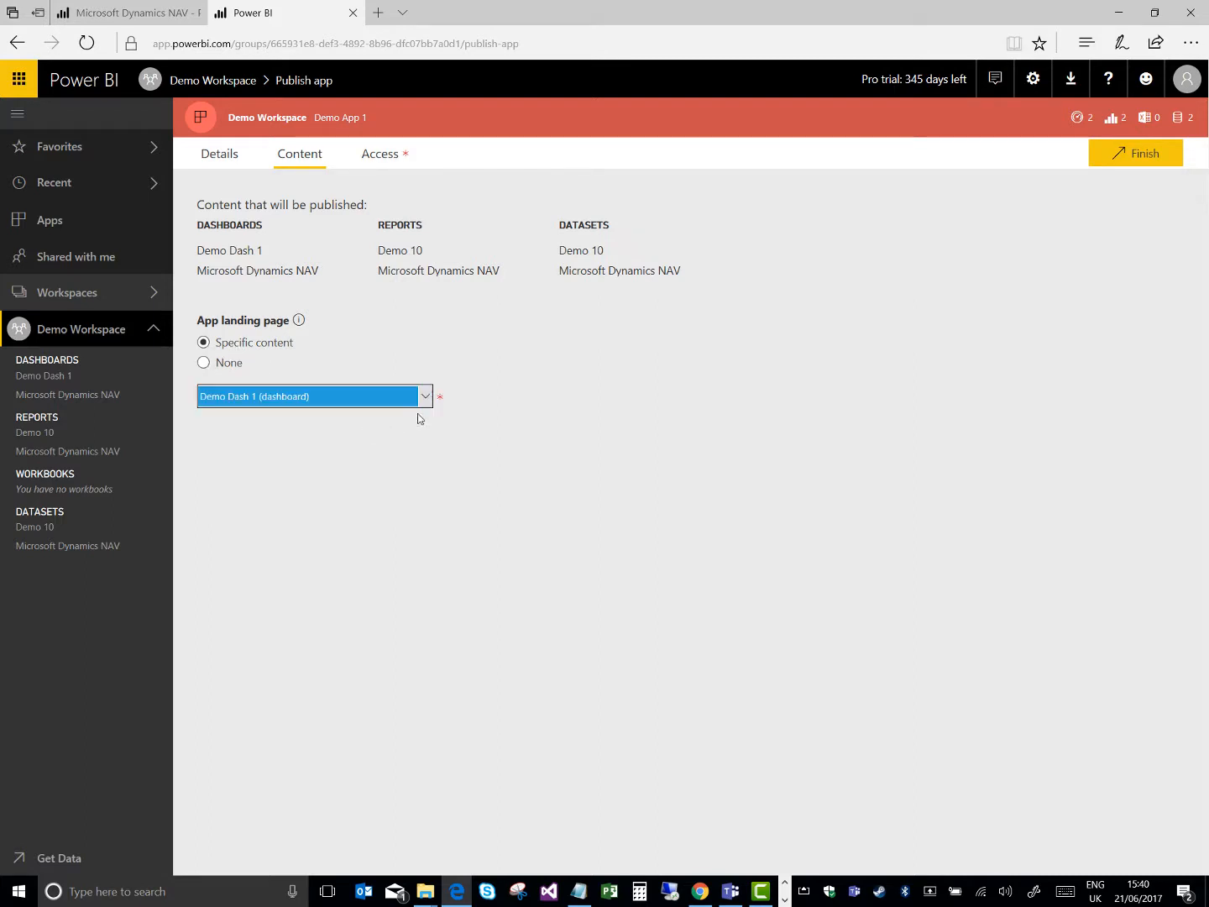
pyautogui.click(623, 366)
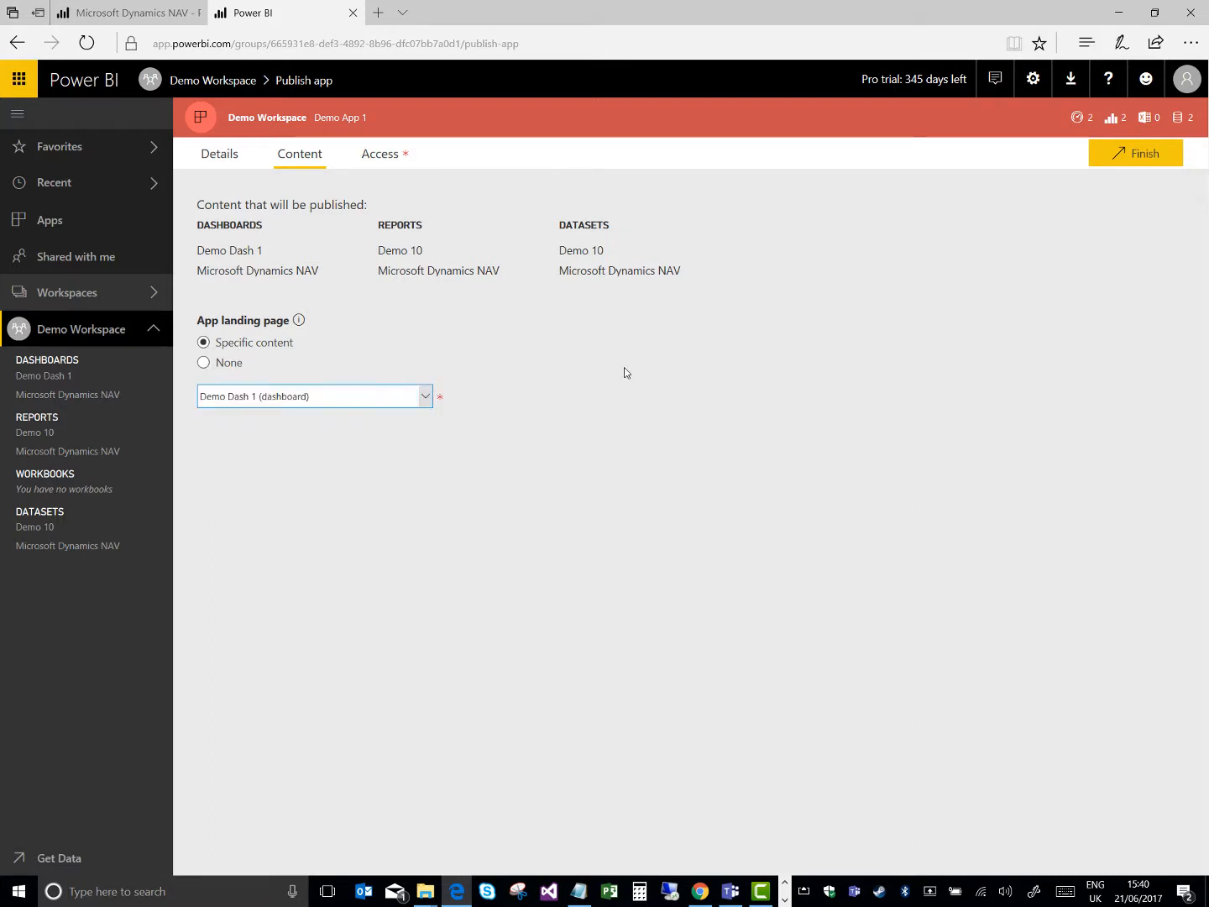
# Grant app access to a specific individual by entering the colleague's e-mail and accepting the first matching account
pyautogui.click(382, 154)
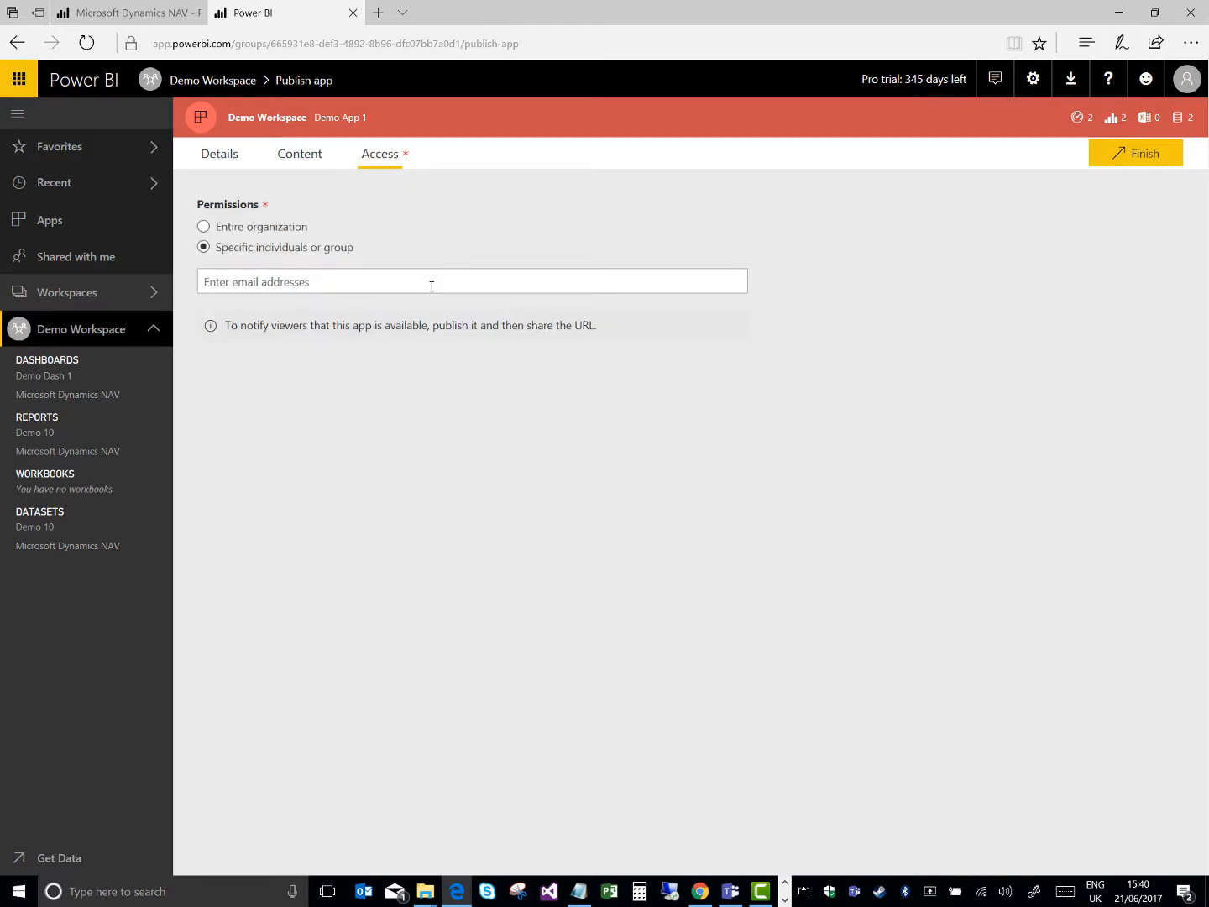
pyautogui.click(431, 286)
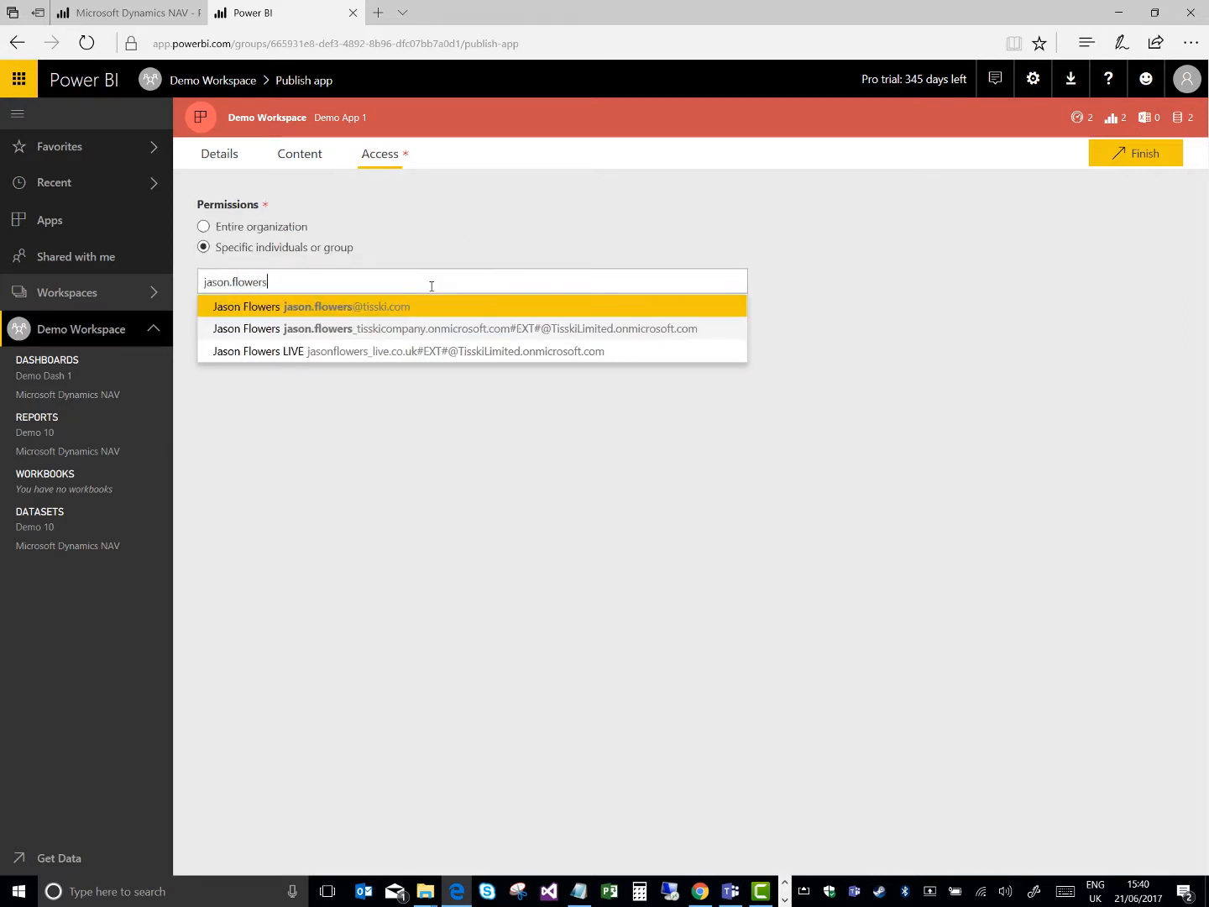
pyautogui.press('Return')
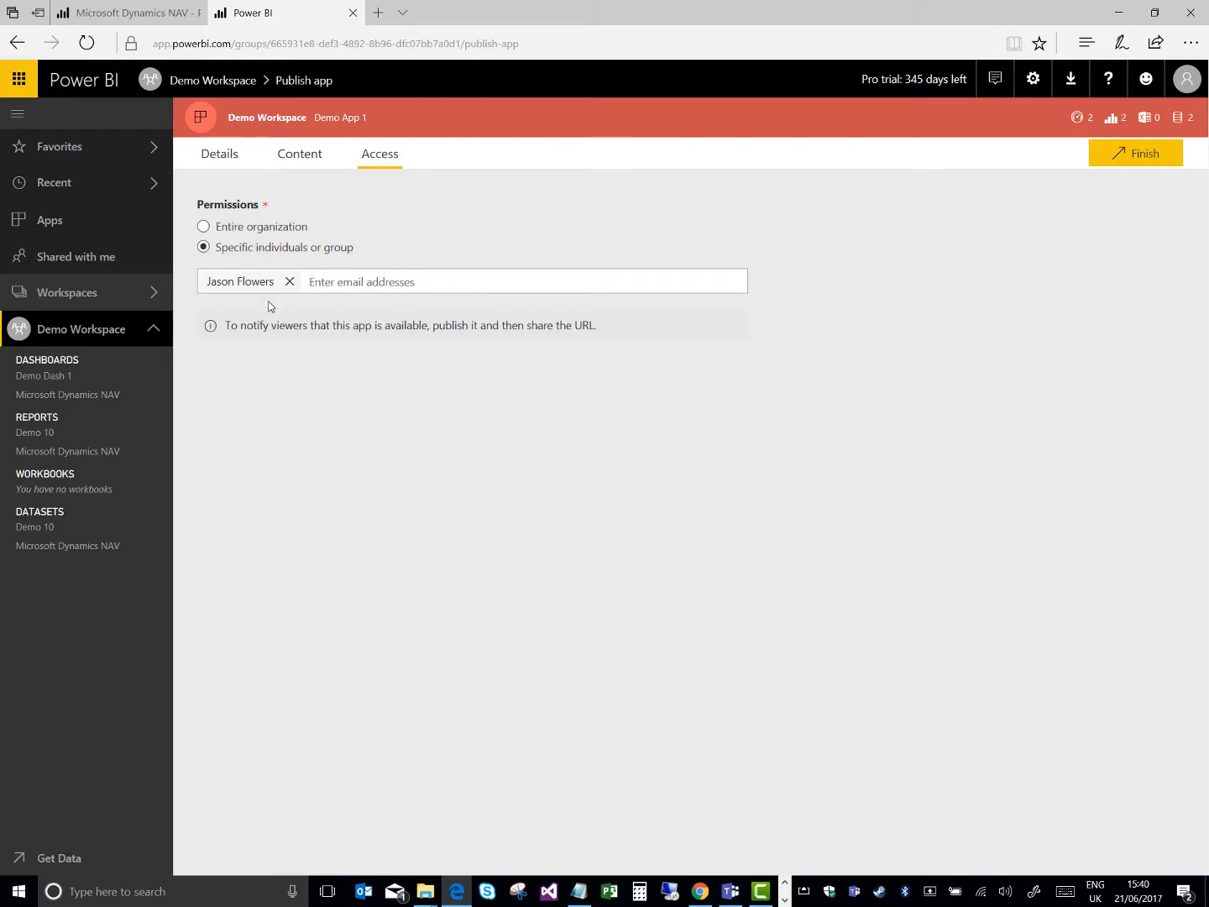
# Publish the app, highlight its share link and close the confirmation dialog
pyautogui.click(1134, 153)
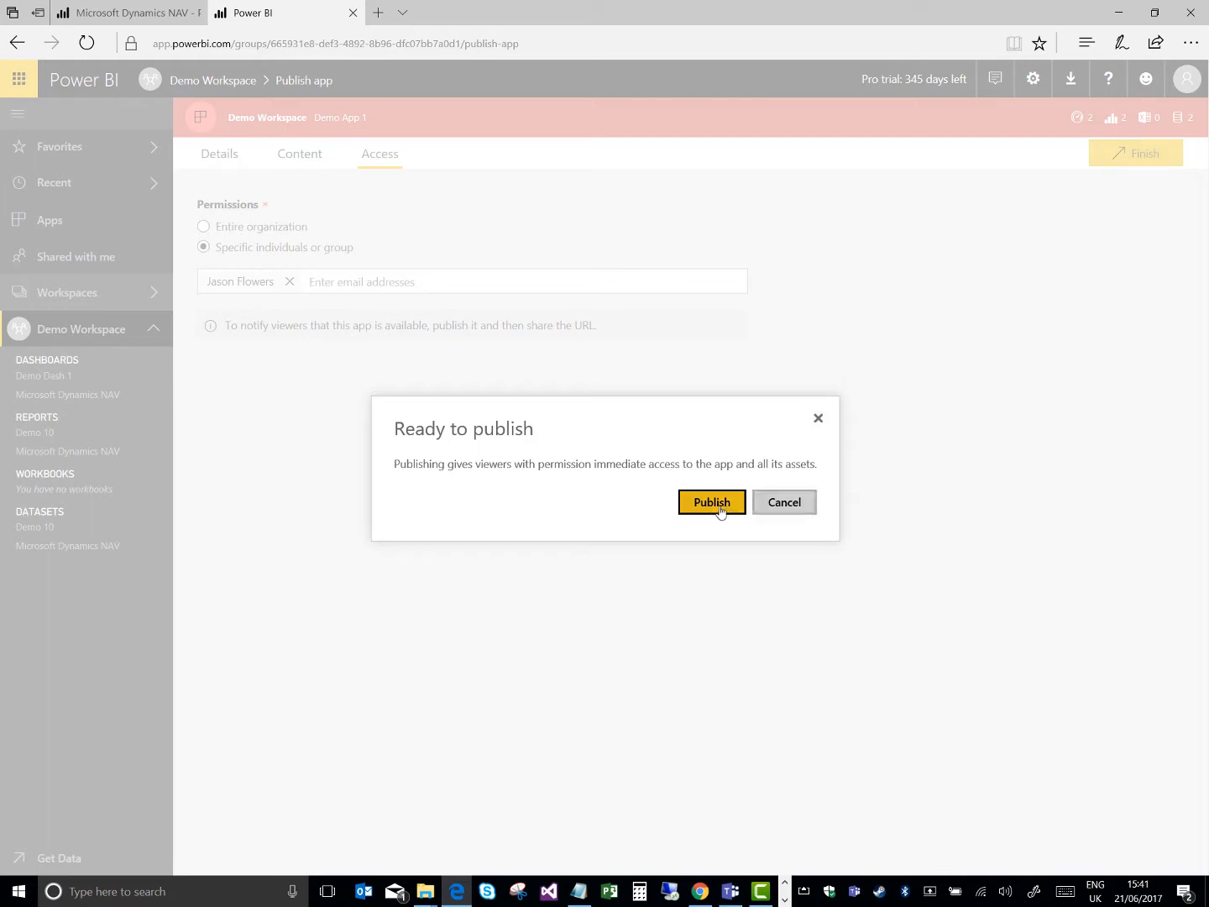
pyautogui.click(713, 503)
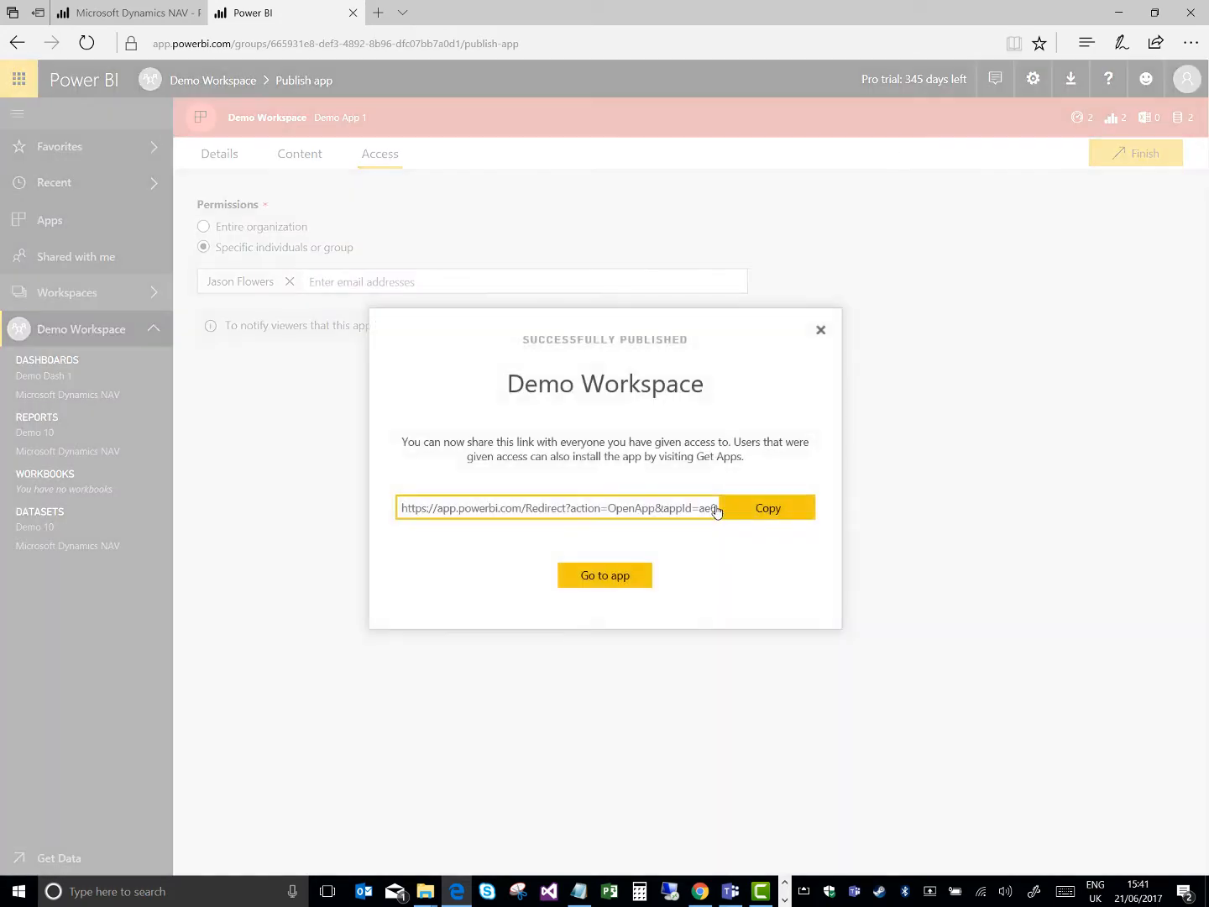
pyautogui.moveTo(672, 508); pyautogui.dragTo(770, 504)
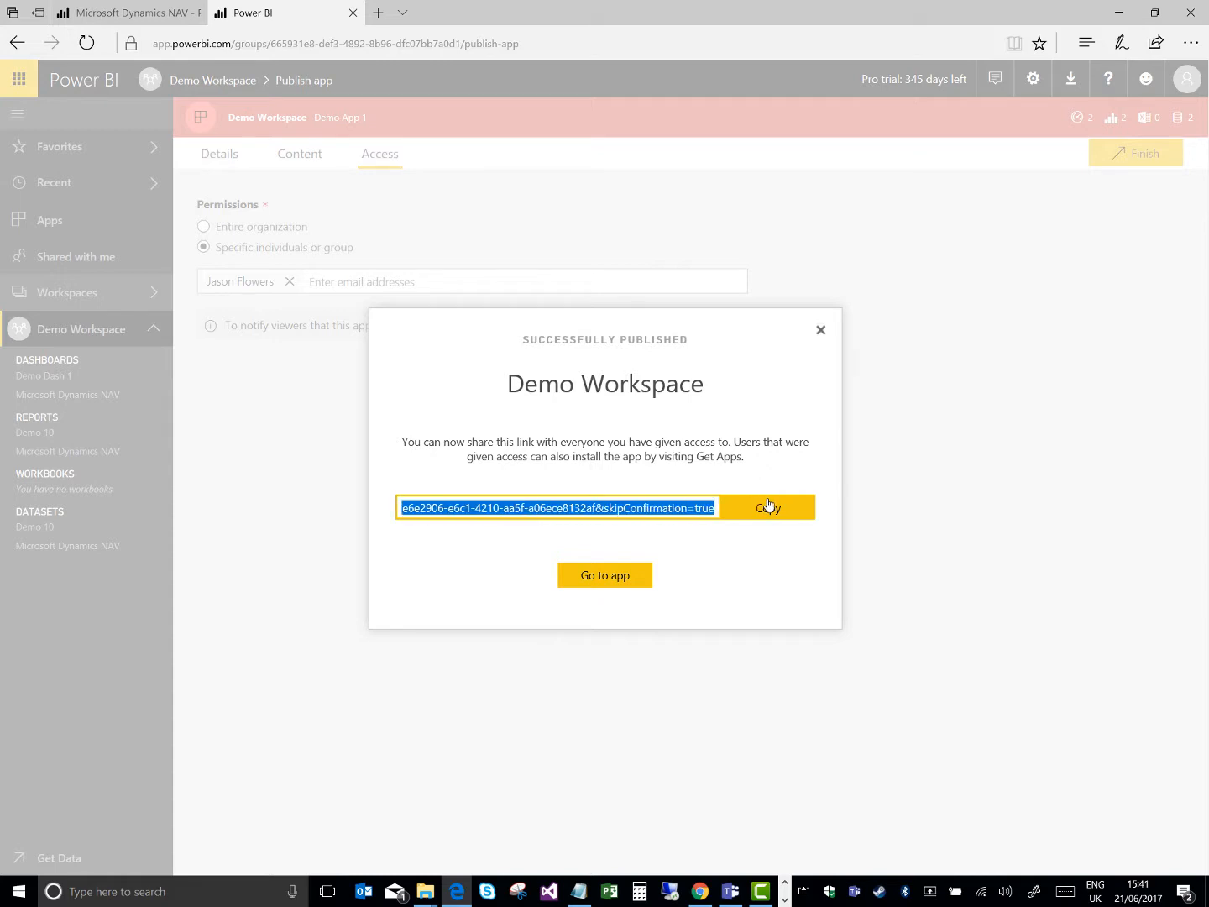
pyautogui.click(823, 331)
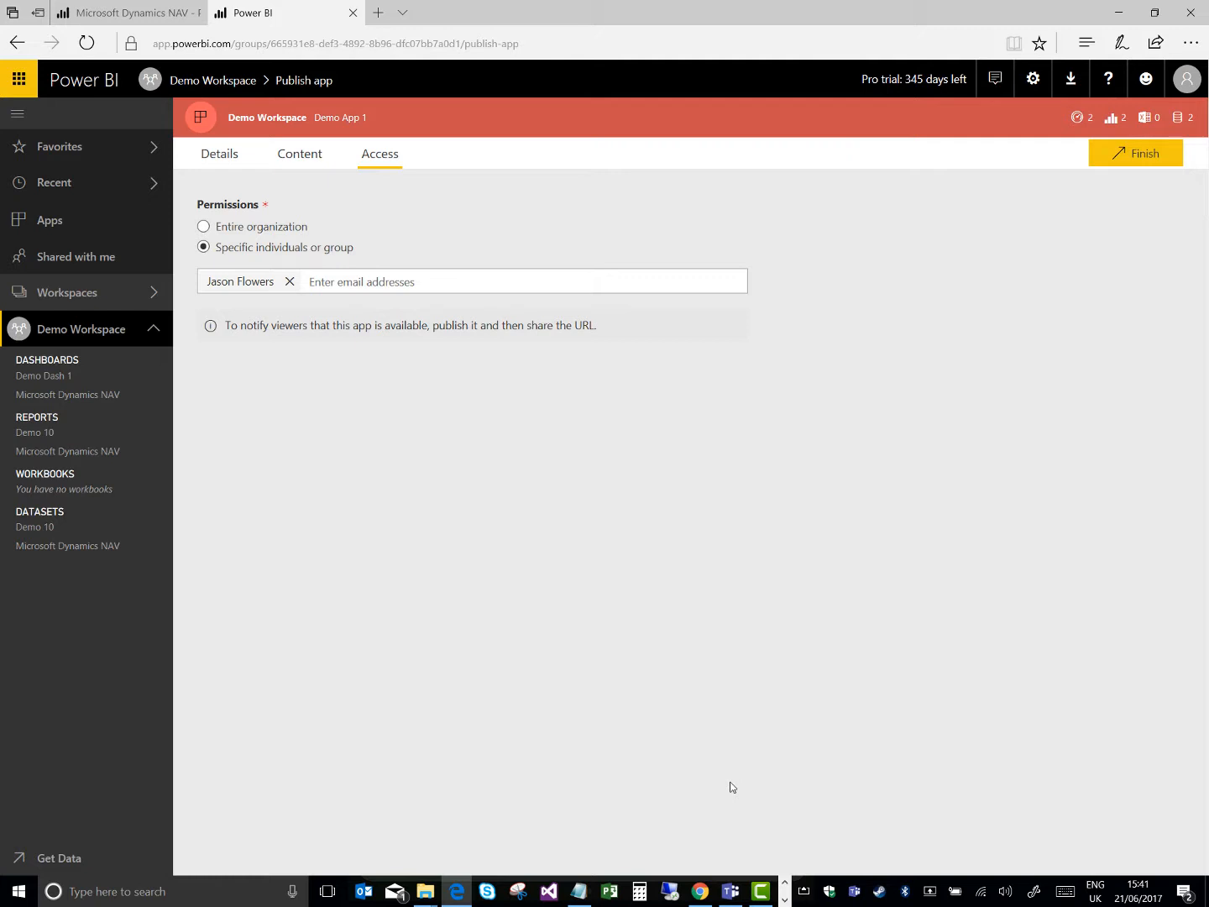
# Switch to the AirServer phone mirror, reposition its window and open Q&A for Demo Dash 1
pyautogui.click(785, 899)
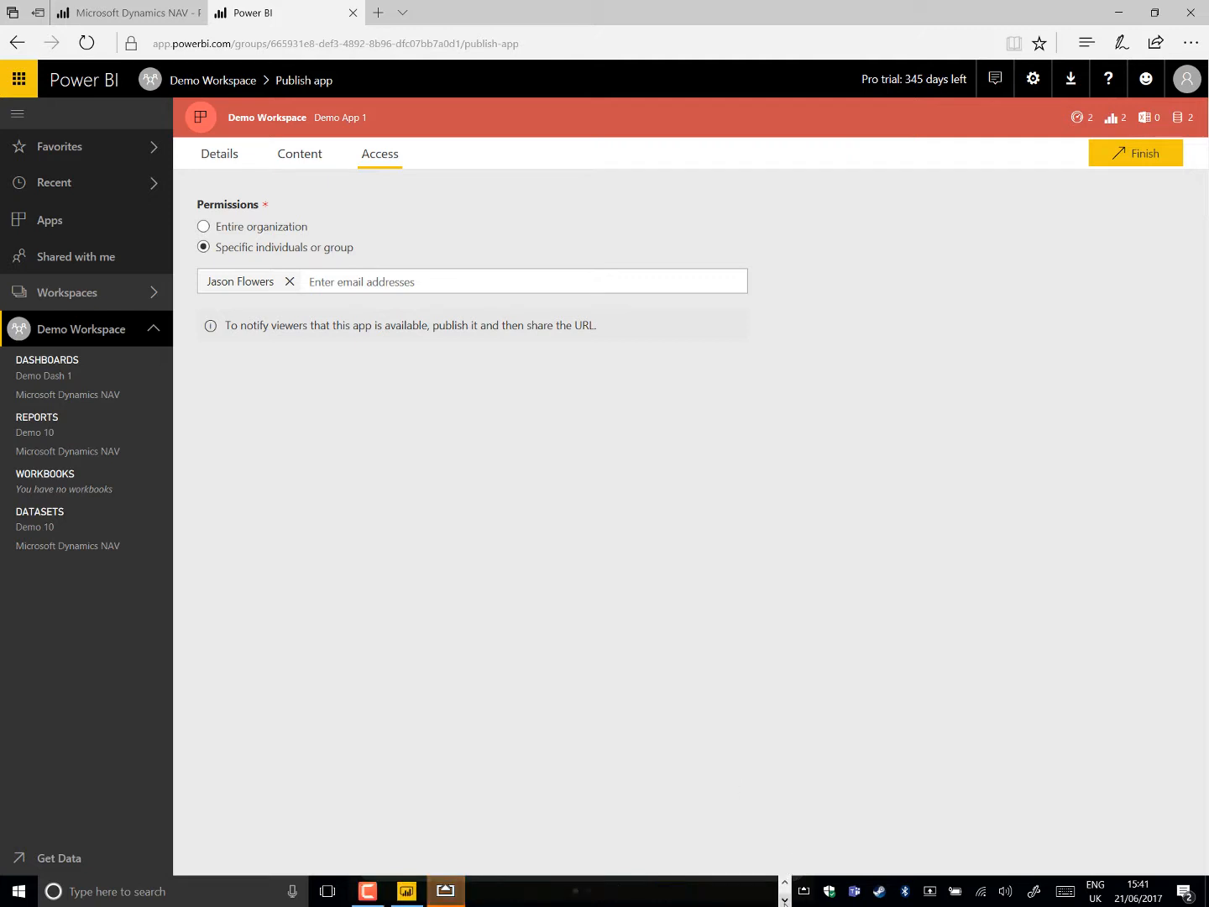
pyautogui.click(446, 891)
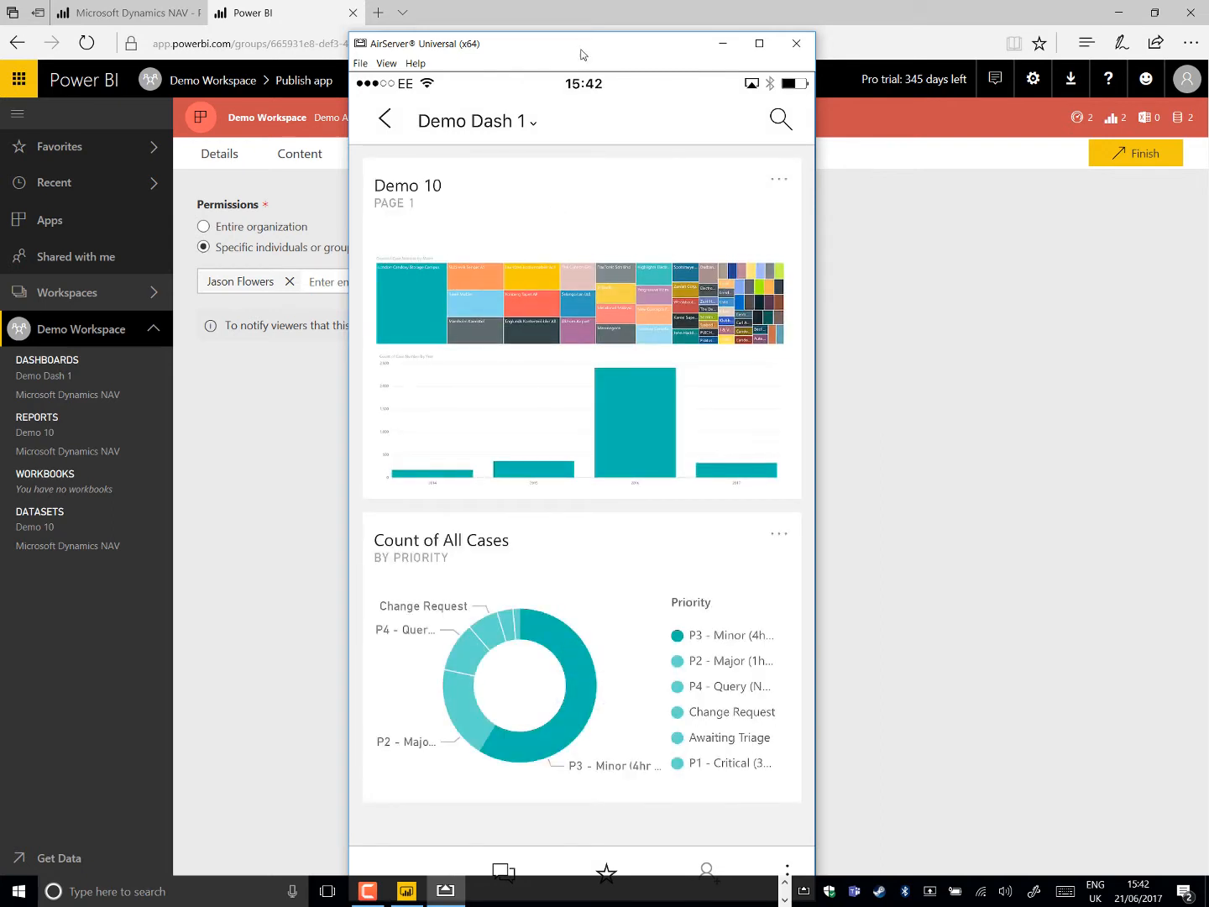
pyautogui.moveTo(588, 42); pyautogui.dragTo(592, 13)
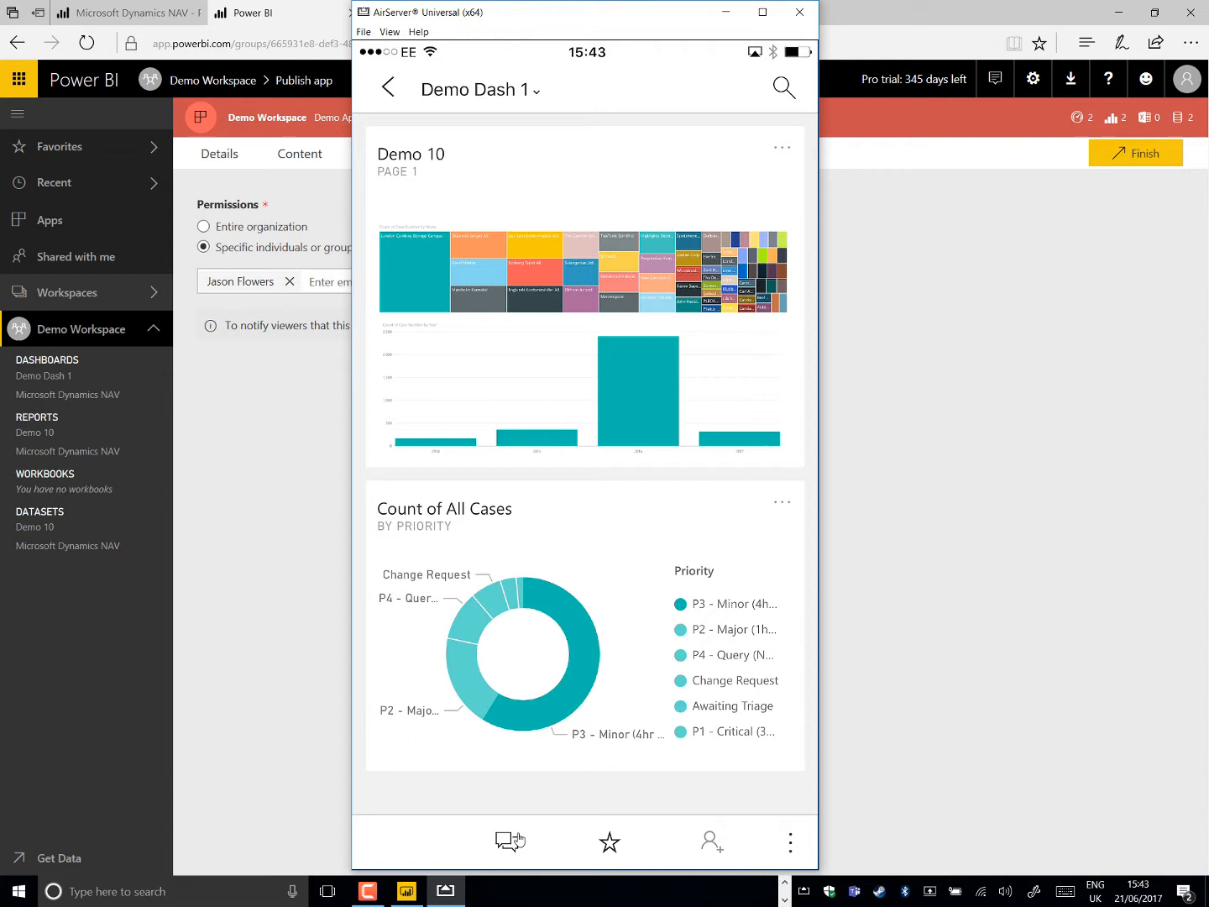
pyautogui.click(510, 840)
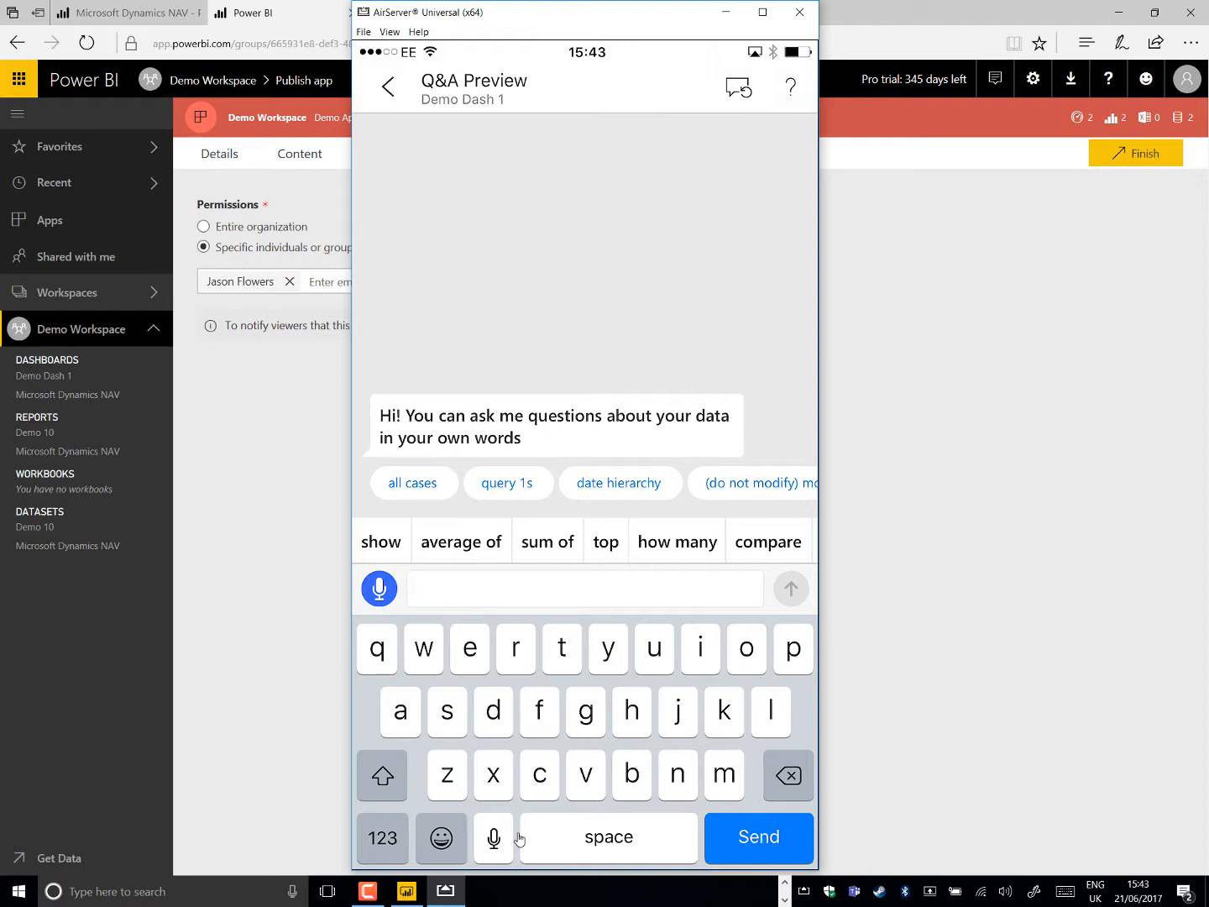
# Return to Power BI in the browser and update the published Demo Workspace app
pyautogui.click(940, 662)
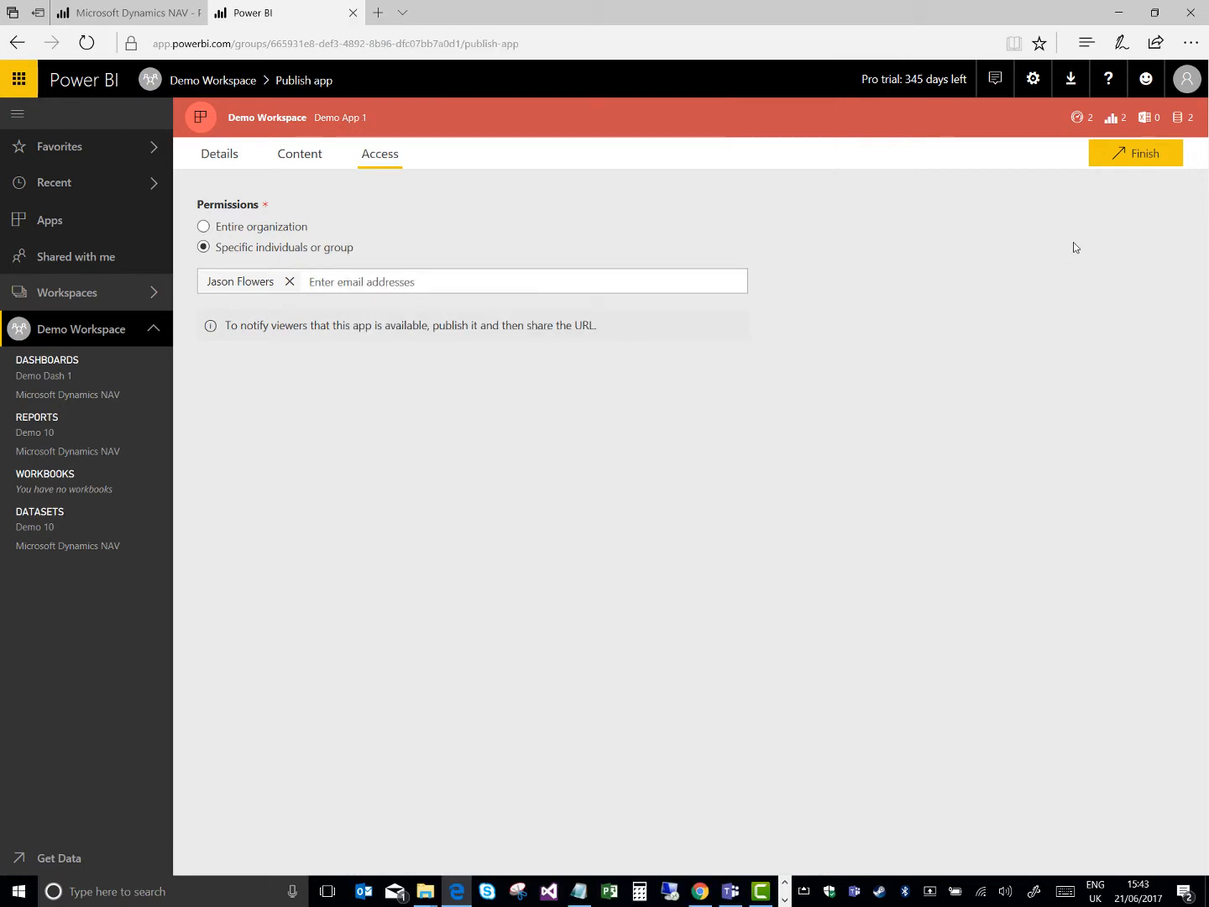
pyautogui.click(1115, 159)
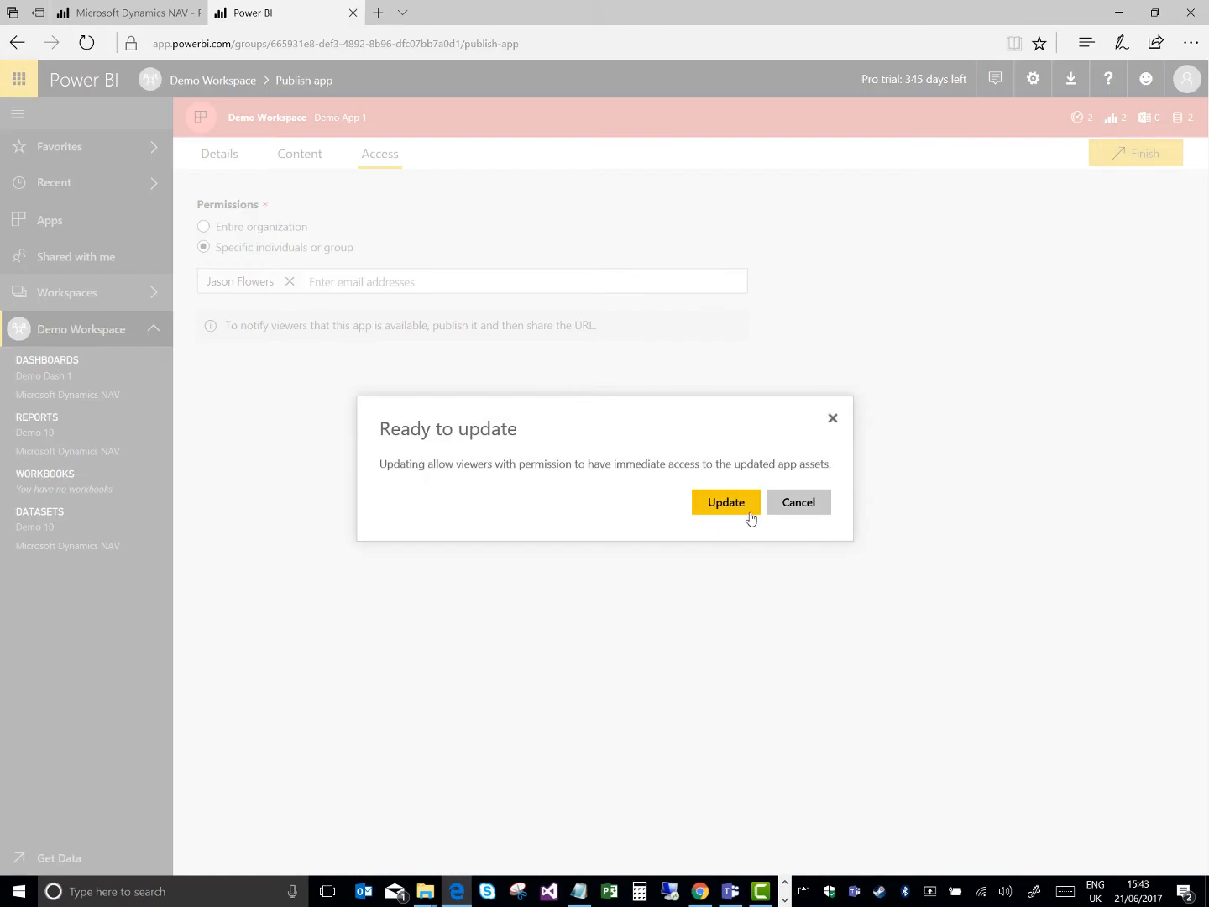
pyautogui.click(751, 518)
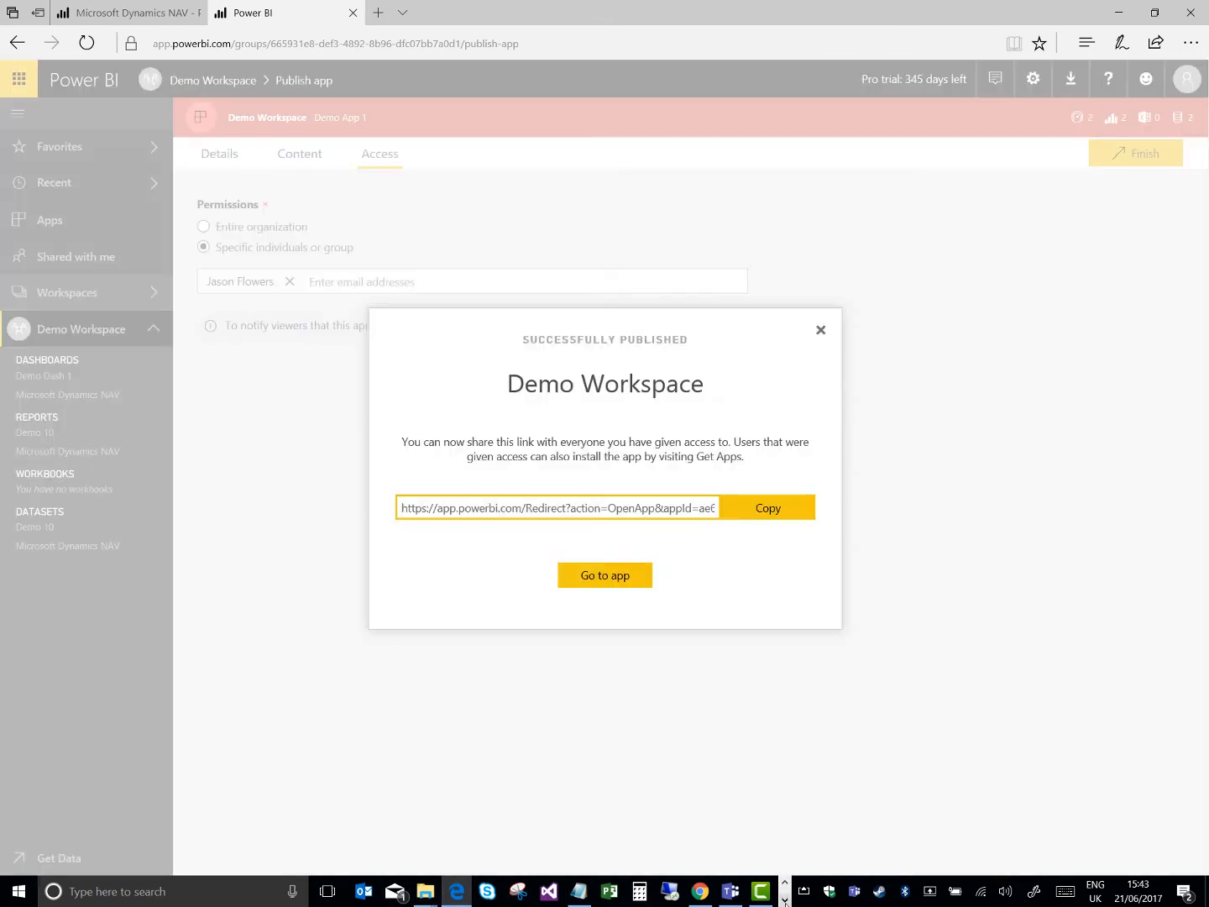
# Switch to the AirServer phone mirror and ask Q&A "how many cases are resolved?"
pyautogui.click(784, 896)
pyautogui.click(445, 890)
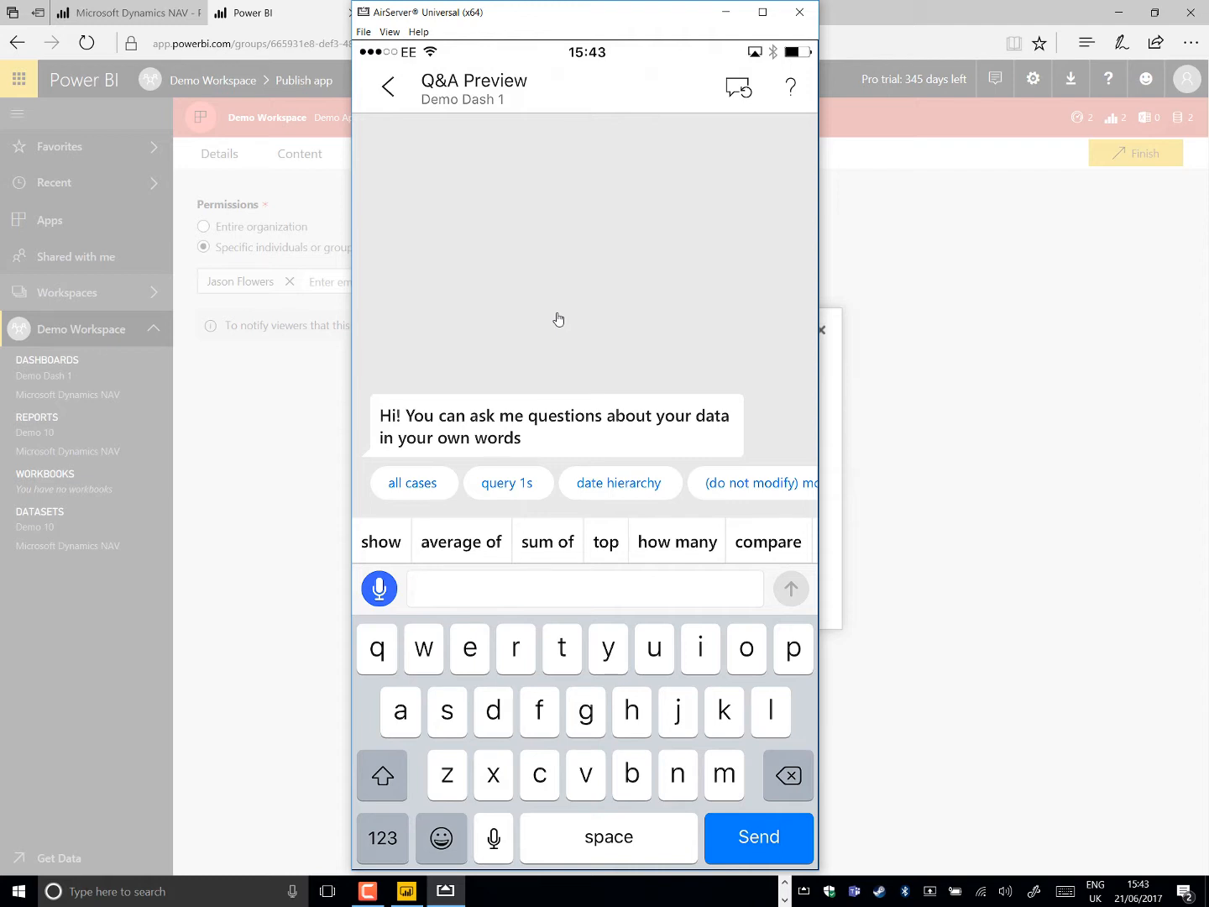
pyautogui.write('how')
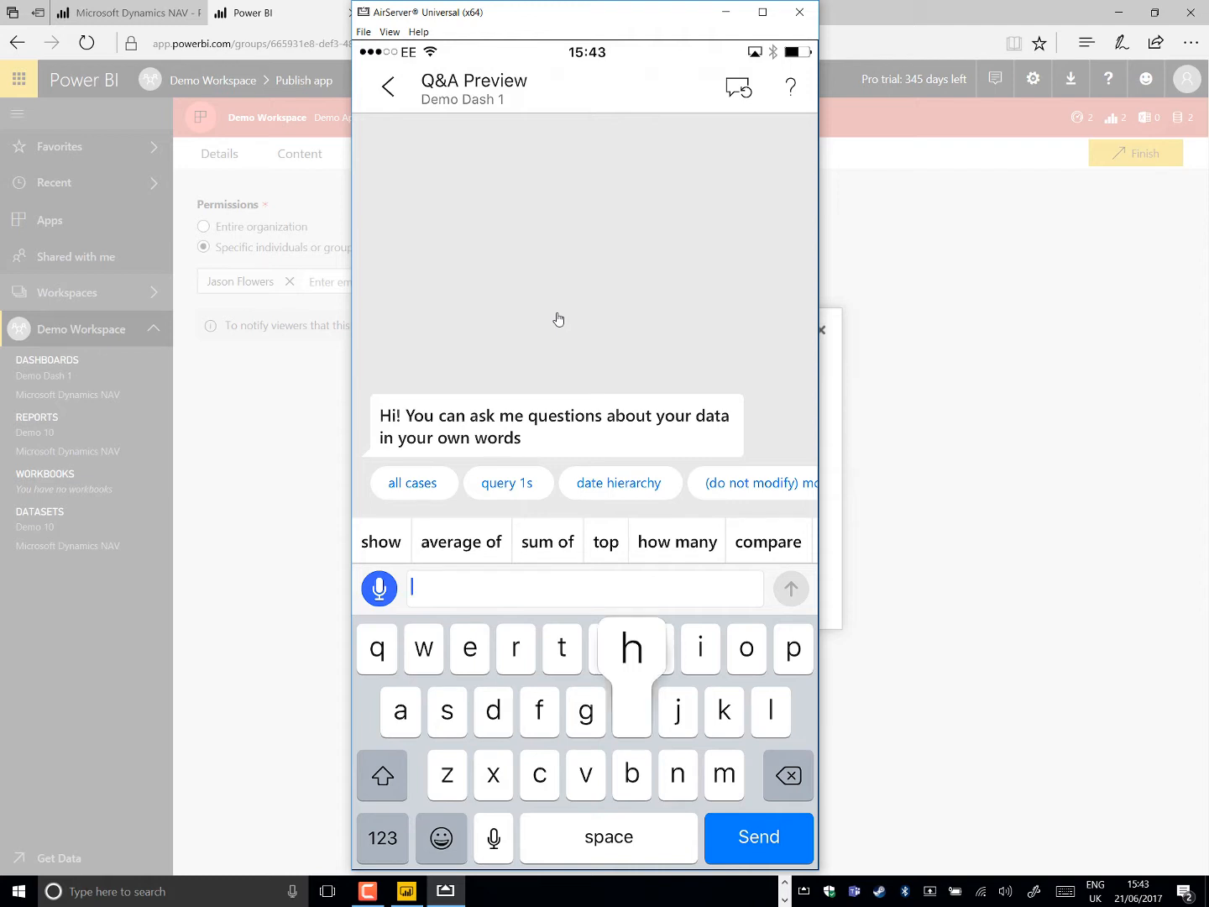
pyautogui.write(' man')
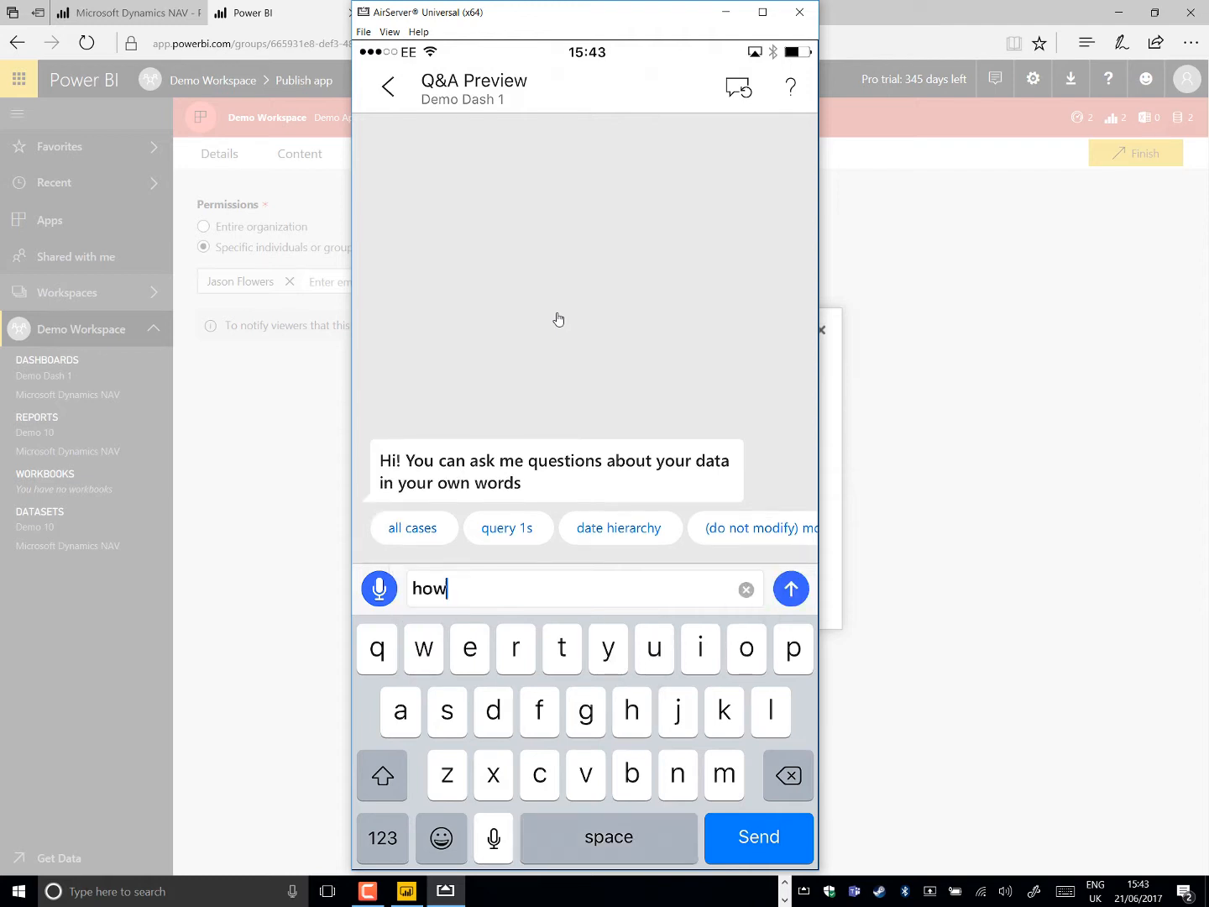
pyautogui.write('y ')
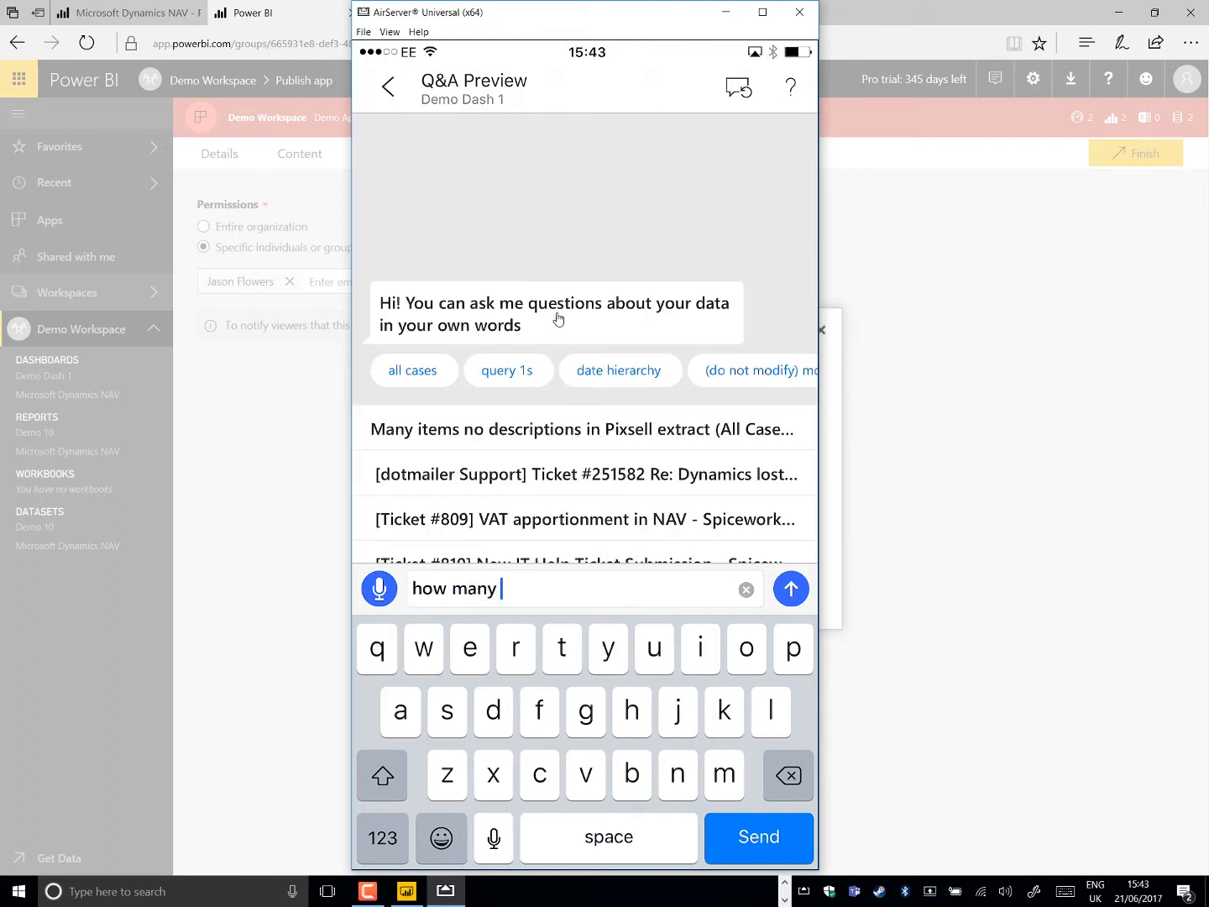
pyautogui.write('cases a')
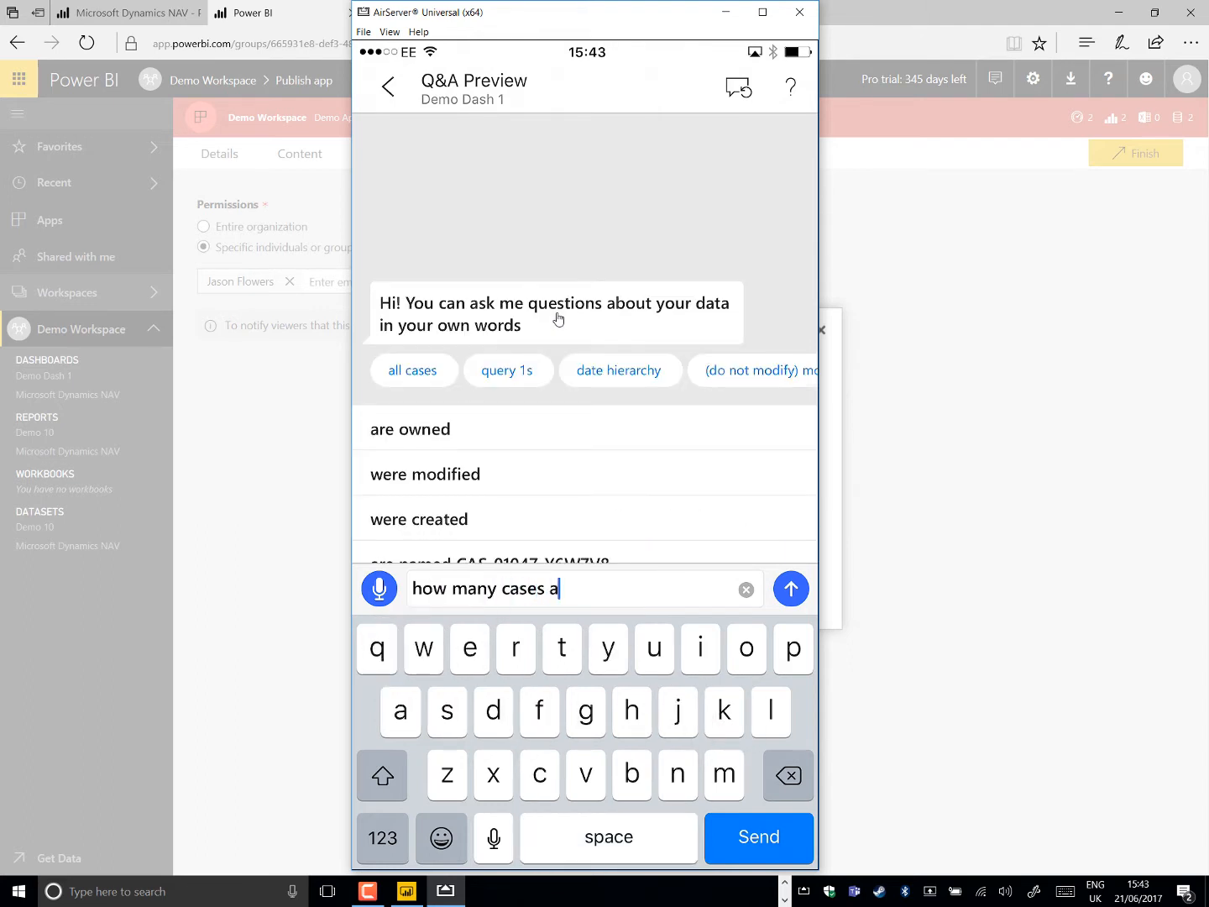
pyautogui.write('re res')
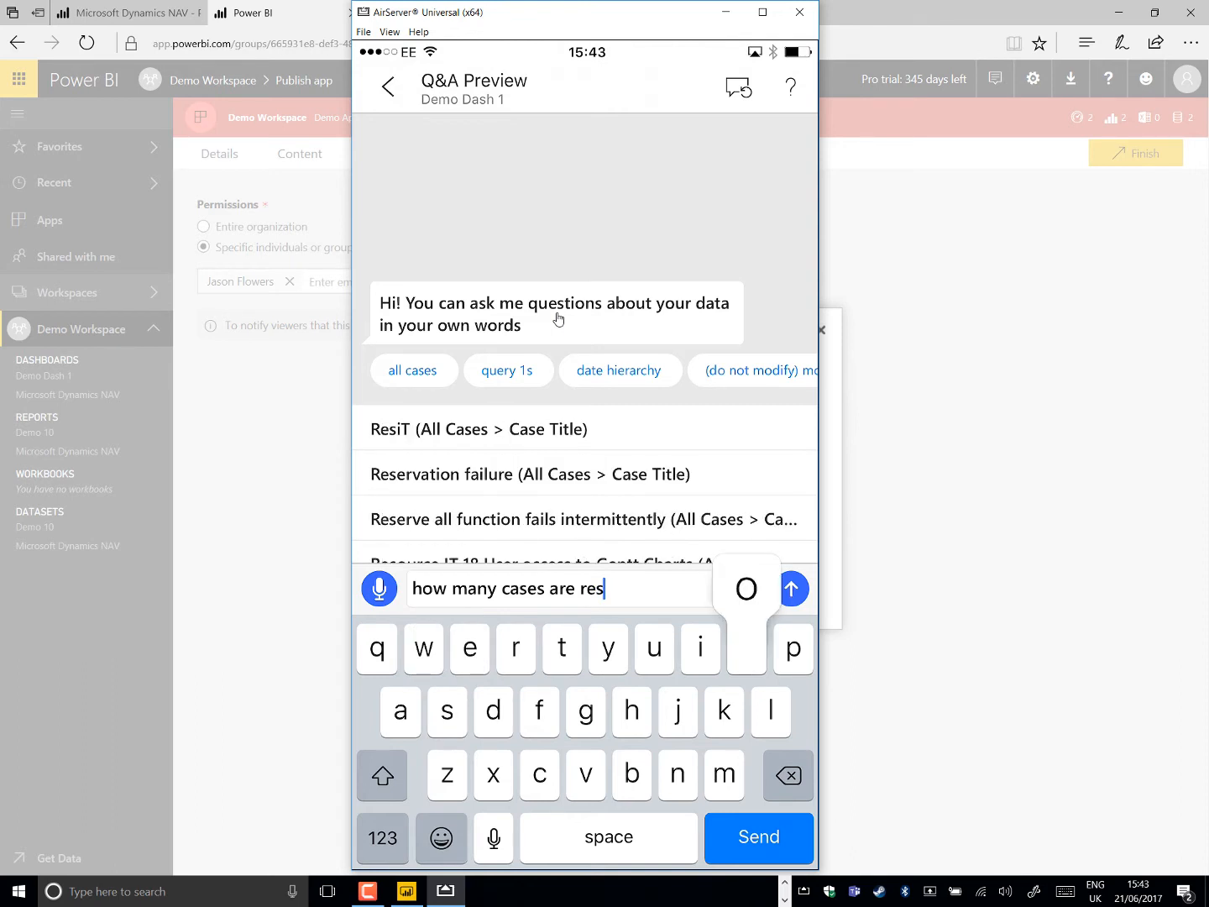
pyautogui.write('olved')
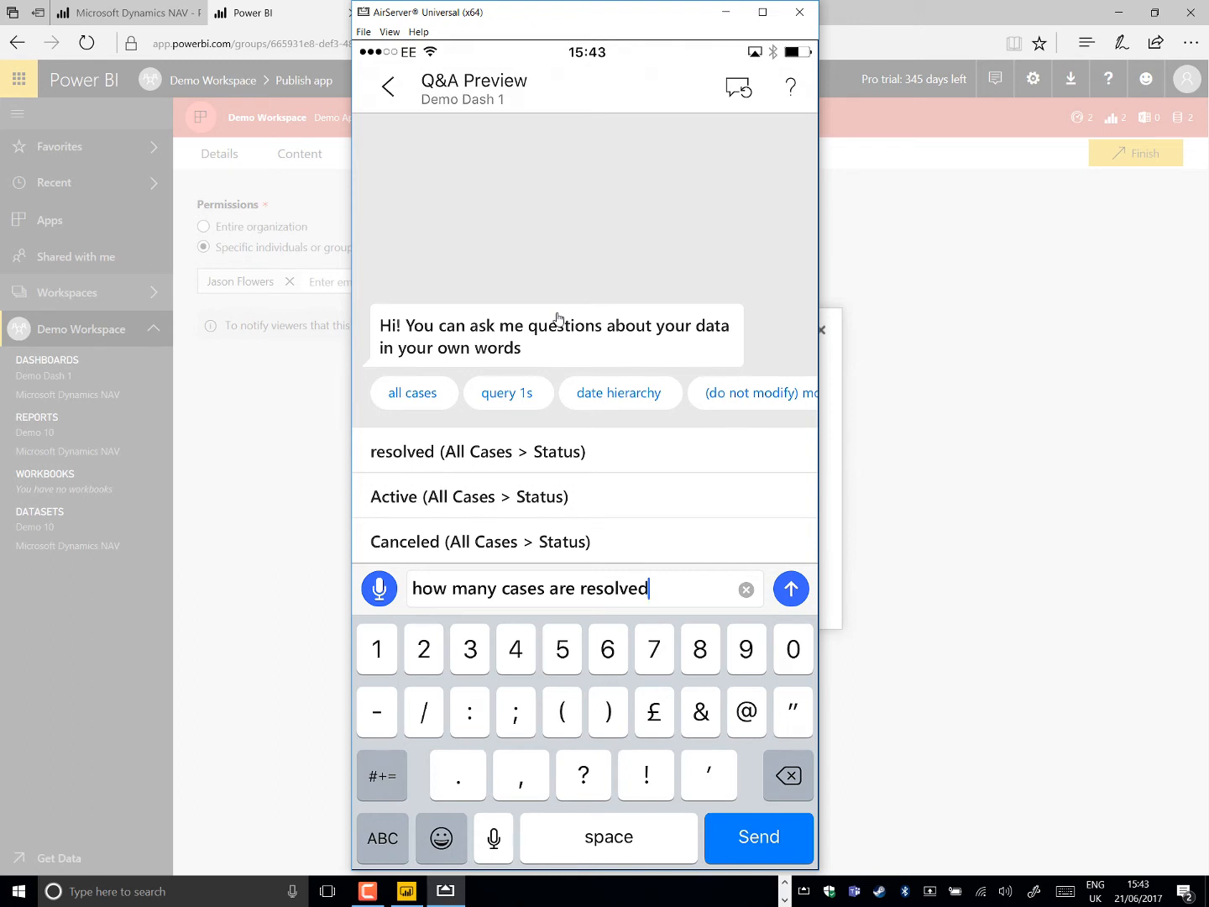
pyautogui.write('?')
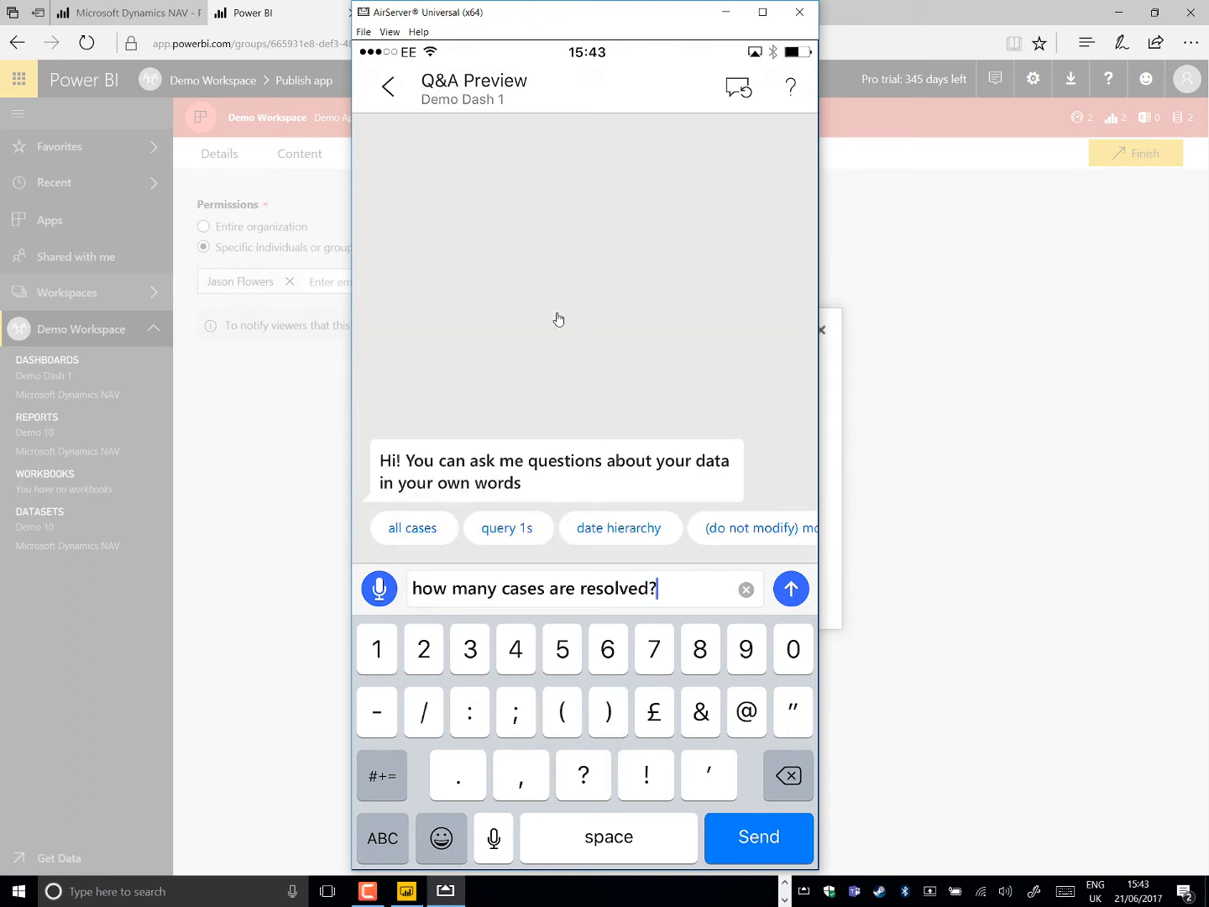
pyautogui.press('Return')
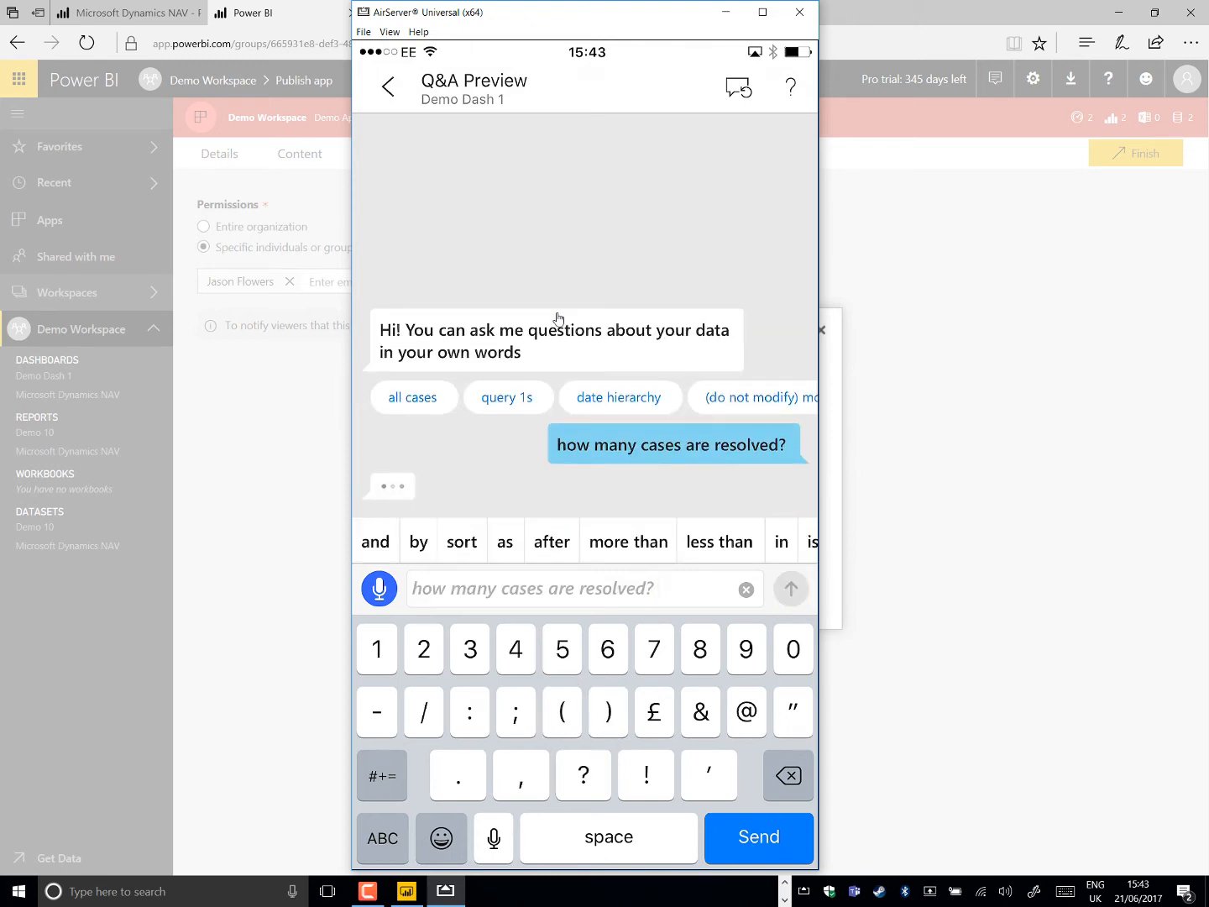